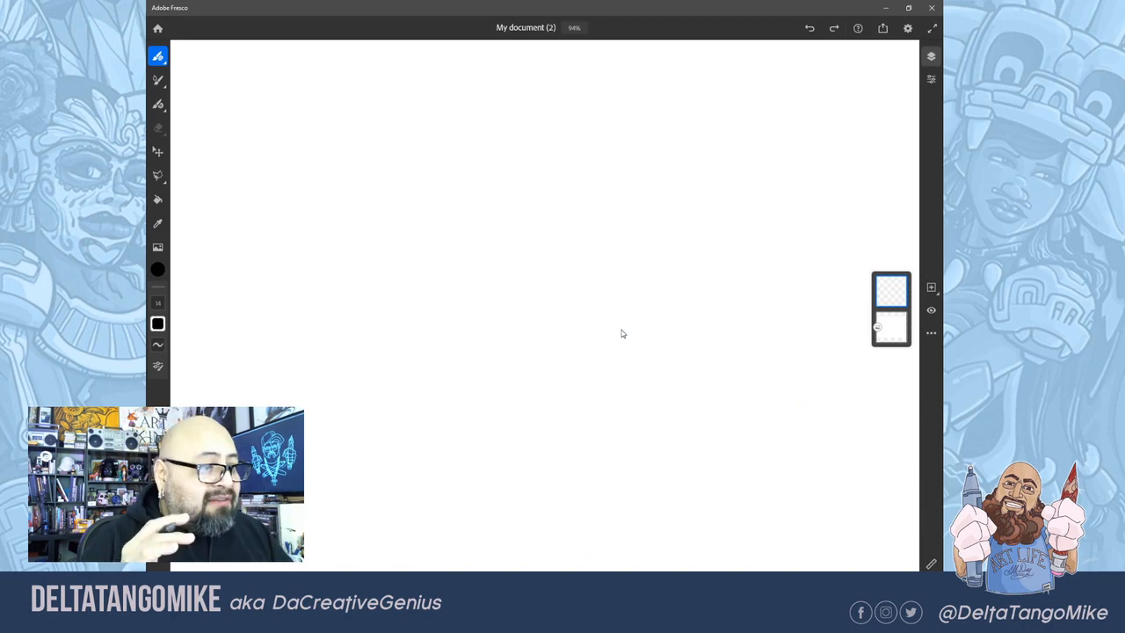
Step: With the Basic round vector brush, draw three short stacked horizontal lines at the canvas's upper-left corner and handwrite "pixels" beside the first
key(b)
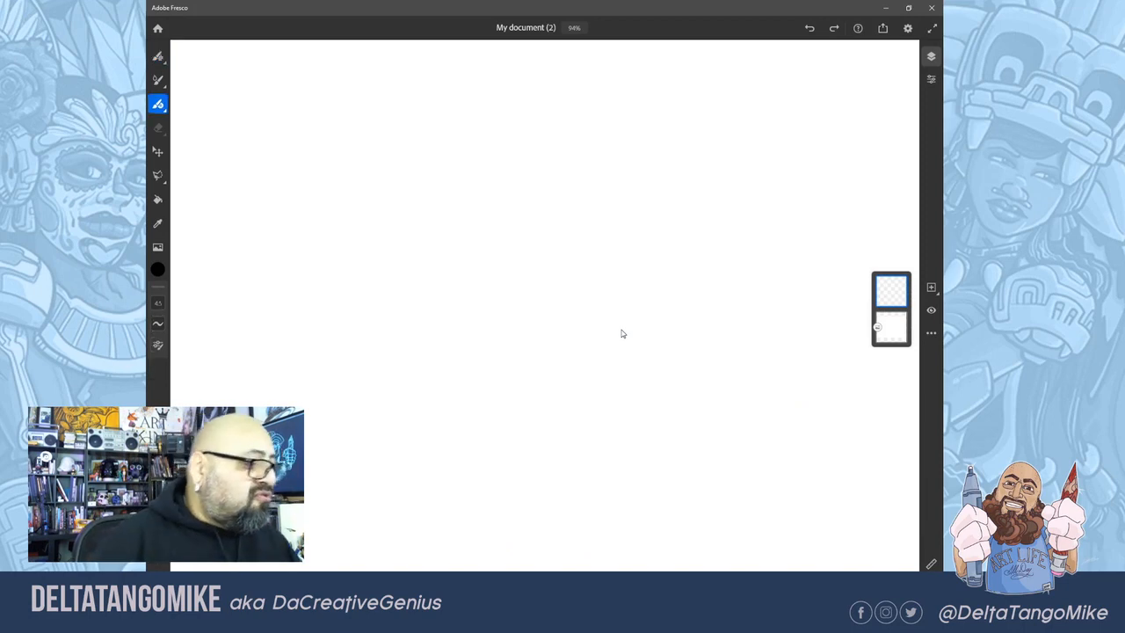
key(ctrl+minus)
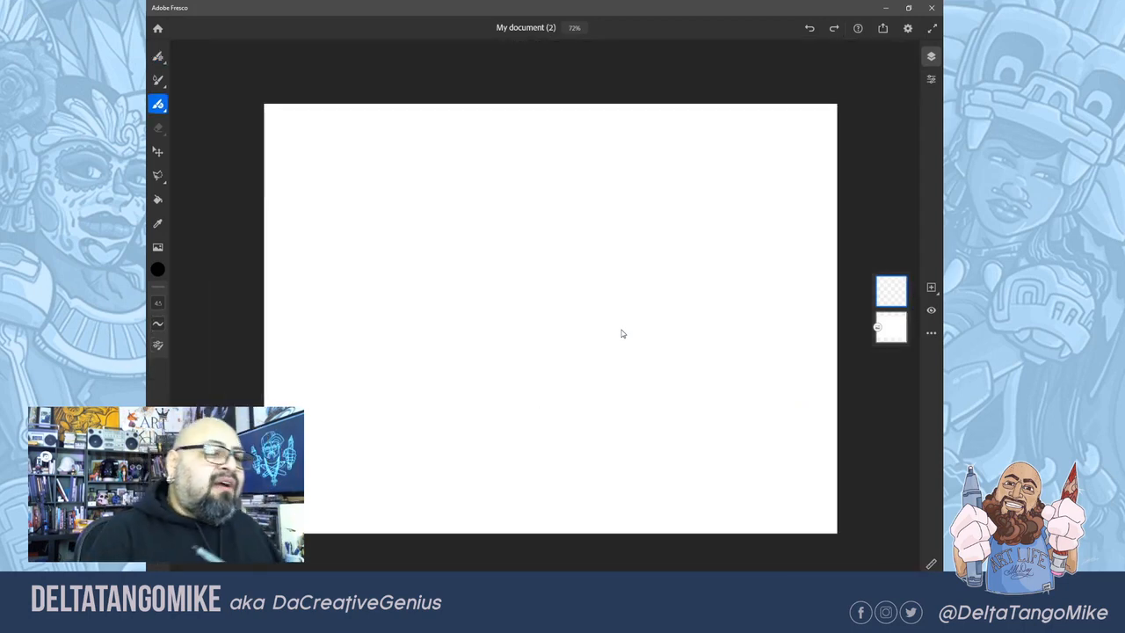
scroll(623, 334, up, 3)
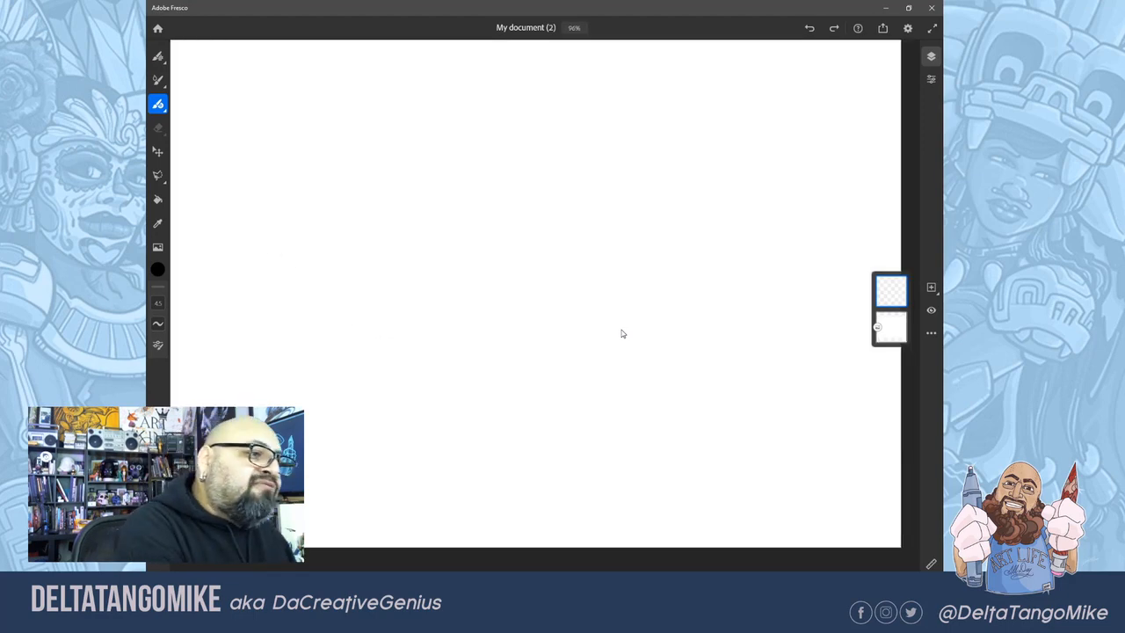
mouse_move(182, 64)
mouse_down()
mouse_move(224, 64)
mouse_move(218, 104)
mouse_up()
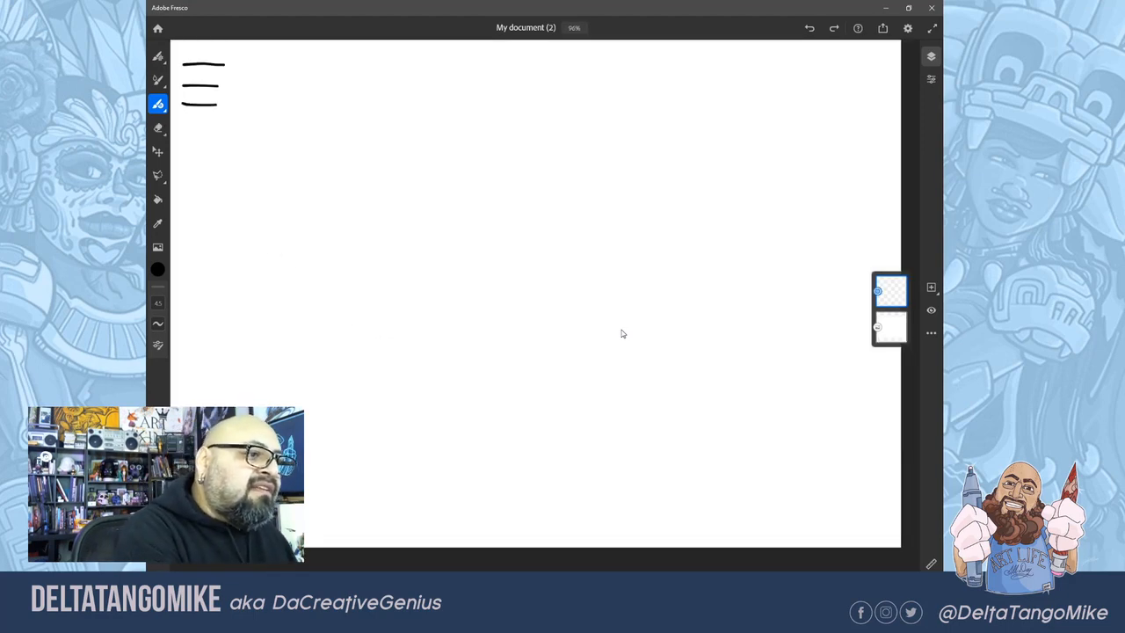
drag(230, 58, 231, 71)
drag(230, 58, 232, 66)
drag(241, 59, 250, 67)
mouse_move(251, 58)
mouse_down()
mouse_move(245, 69)
mouse_move(263, 64)
mouse_up()
drag(264, 51, 264, 69)
drag(274, 58, 240, 94)
Step: Handwrite "live brushes" beside the second horizontal line
drag(244, 83, 257, 92)
drag(266, 74, 269, 92)
mouse_move(275, 92)
mouse_down()
mouse_move(280, 79)
mouse_move(289, 87)
mouse_up()
mouse_move(296, 77)
mouse_down()
mouse_move(291, 90)
mouse_move(302, 88)
mouse_up()
drag(304, 83, 320, 86)
drag(327, 77, 321, 90)
Step: Handwrite "vector" beside the third horizontal line and circle the word
drag(234, 103, 261, 117)
drag(264, 98, 264, 116)
drag(260, 107, 271, 109)
mouse_move(282, 106)
mouse_down()
mouse_move(229, 104)
mouse_move(268, 87)
mouse_up()
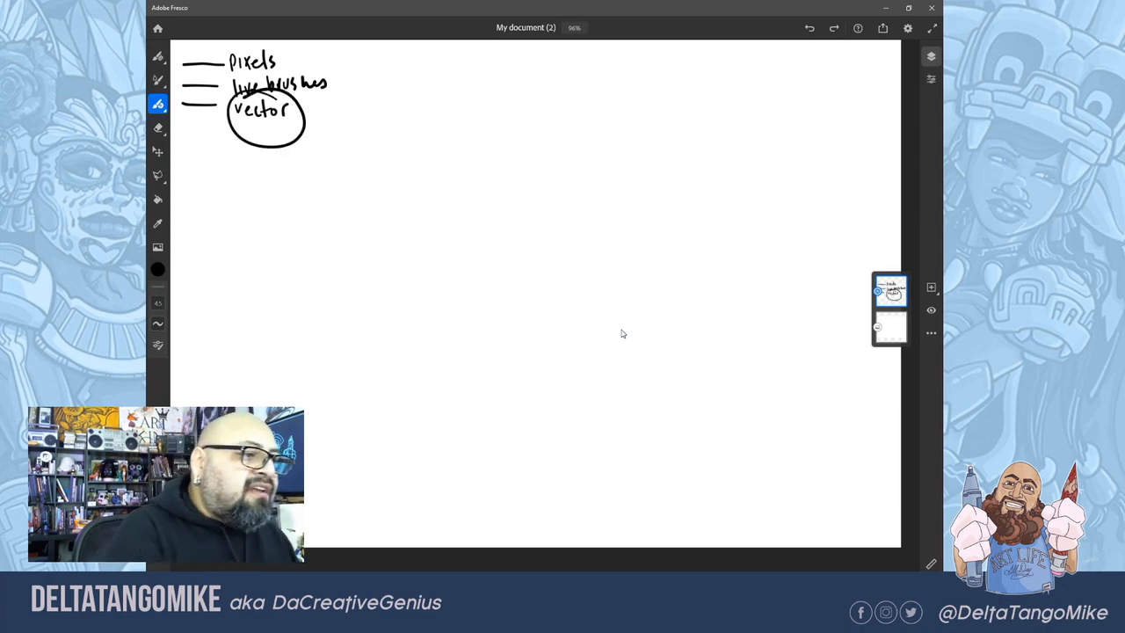
Step: Look through the available live brush and pixel brush categories
click(158, 80)
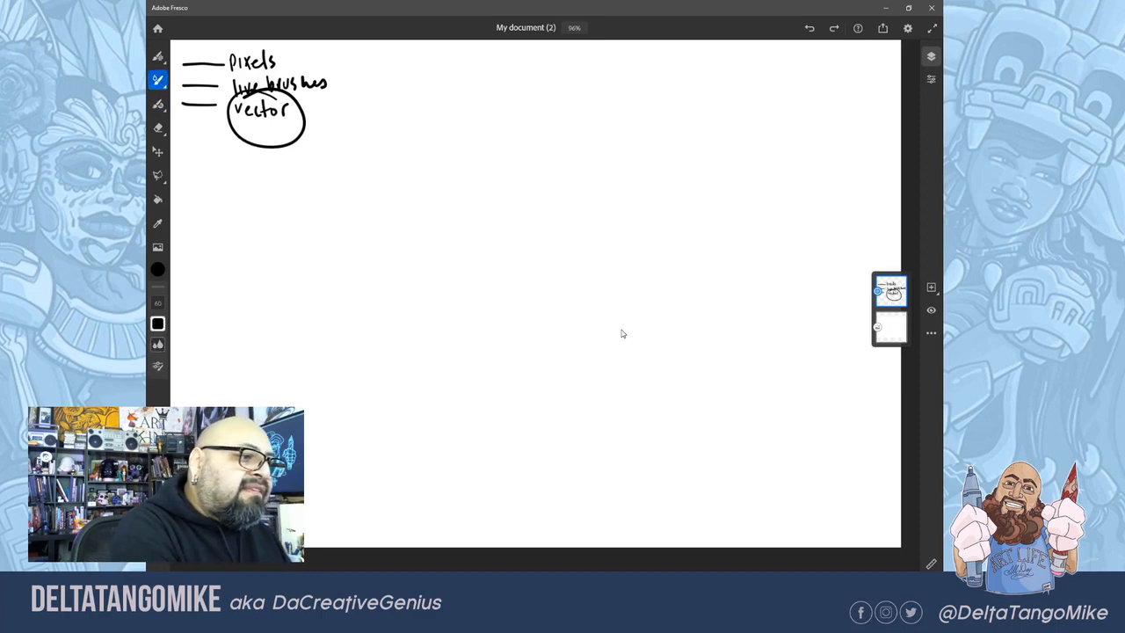
click(158, 80)
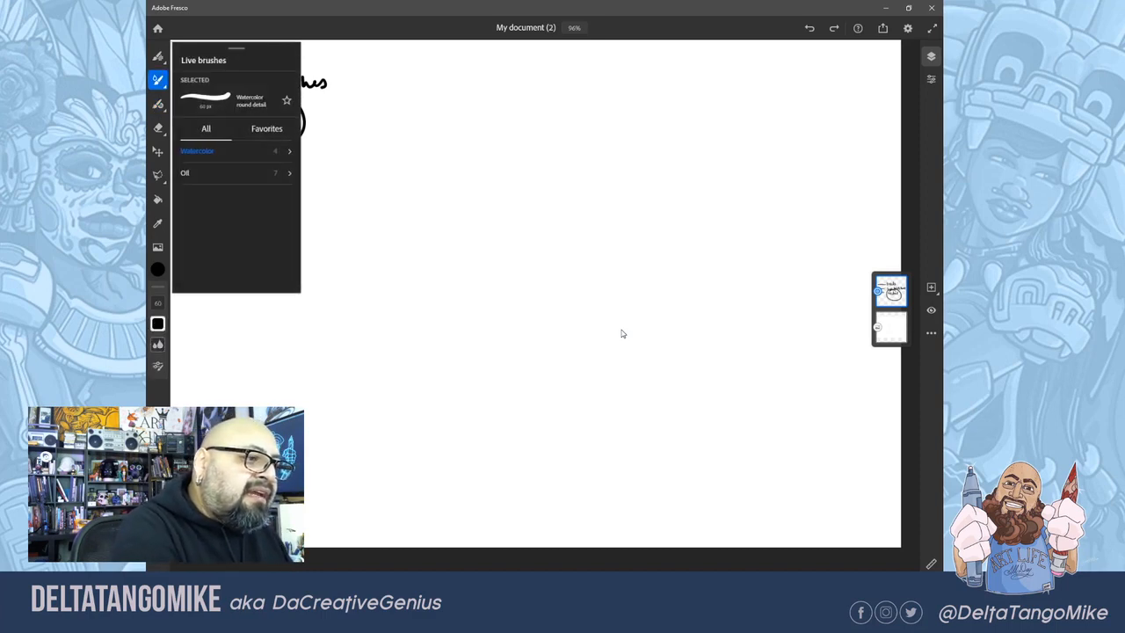
key(b)
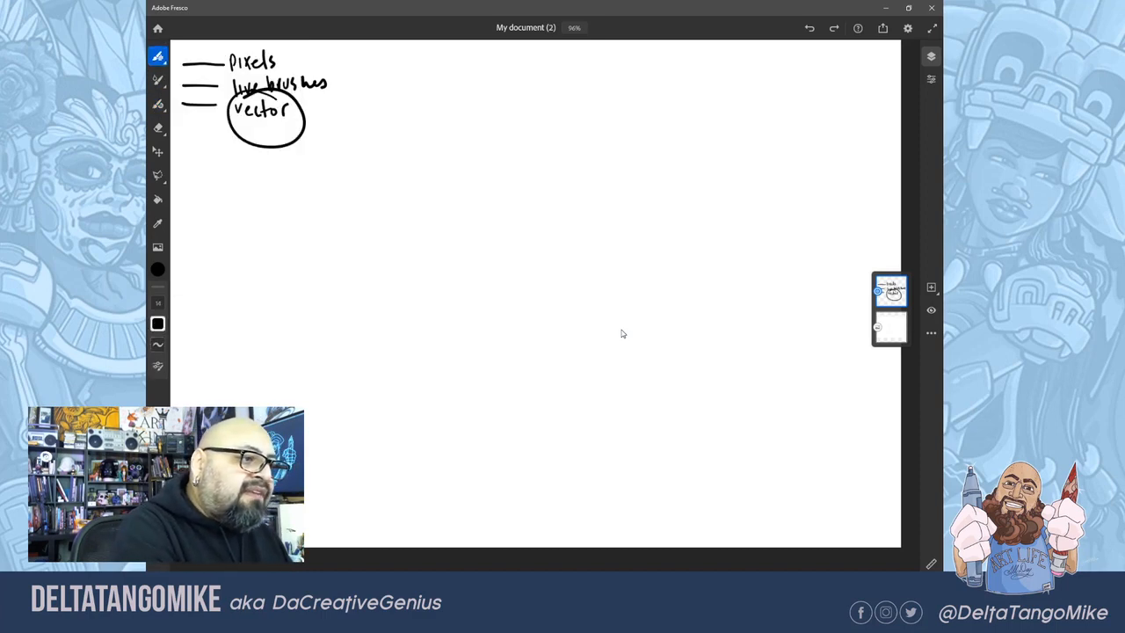
click(159, 56)
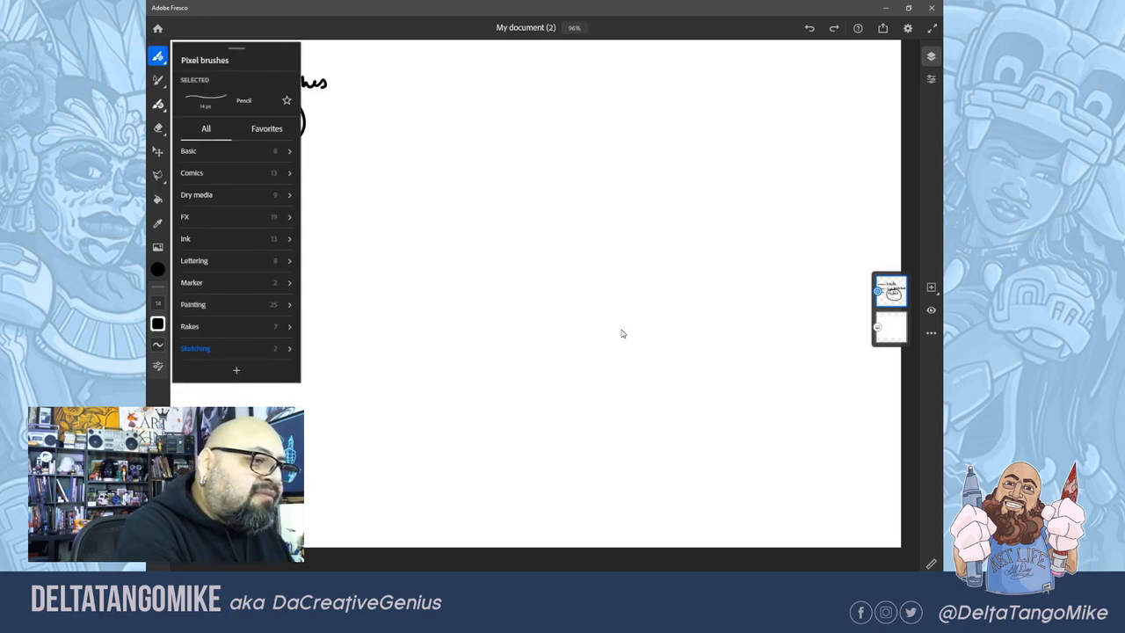
Step: Draw a curved line and a few scribbles mid-canvas with the Basic round vector brush to test it
key(b)
click(159, 104)
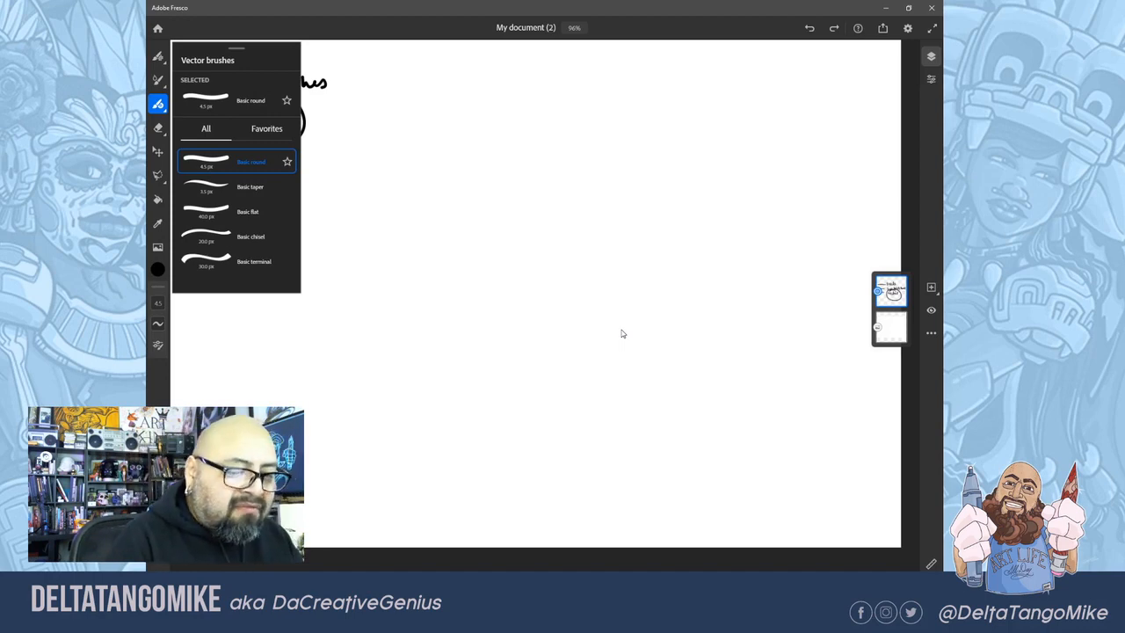
click(414, 344)
mouse_move(417, 349)
mouse_down()
mouse_move(411, 279)
mouse_move(455, 230)
mouse_move(463, 194)
mouse_move(513, 225)
mouse_move(553, 211)
mouse_move(583, 243)
mouse_move(543, 276)
mouse_move(598, 215)
mouse_up()
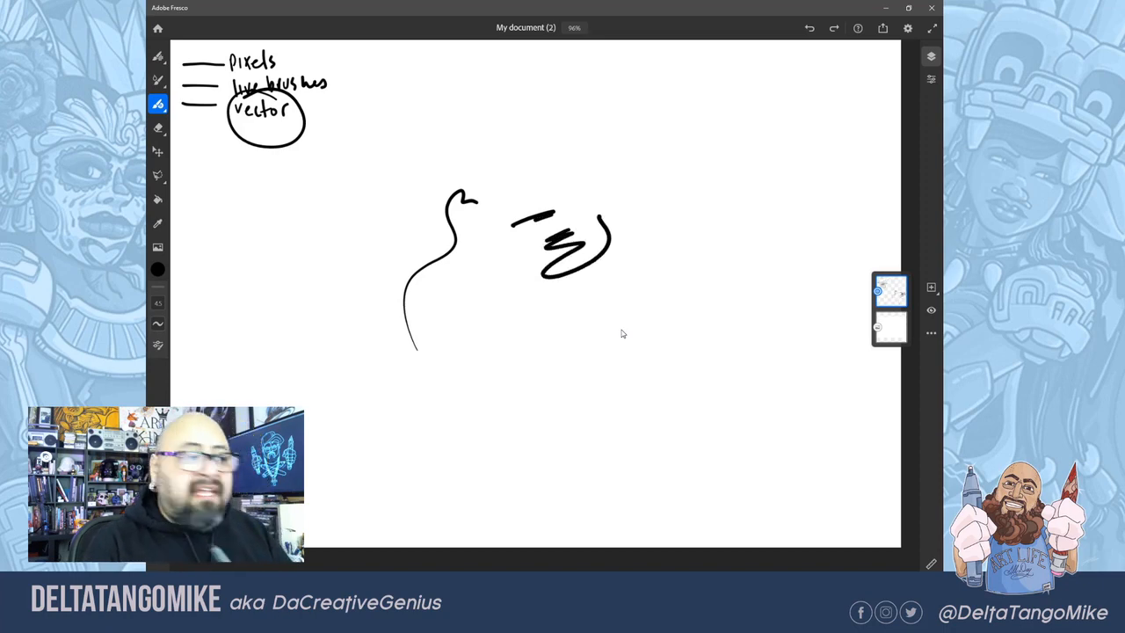
Step: Draw four wavy test strokes across the middle of the canvas with the Basic taper vector brush
click(157, 104)
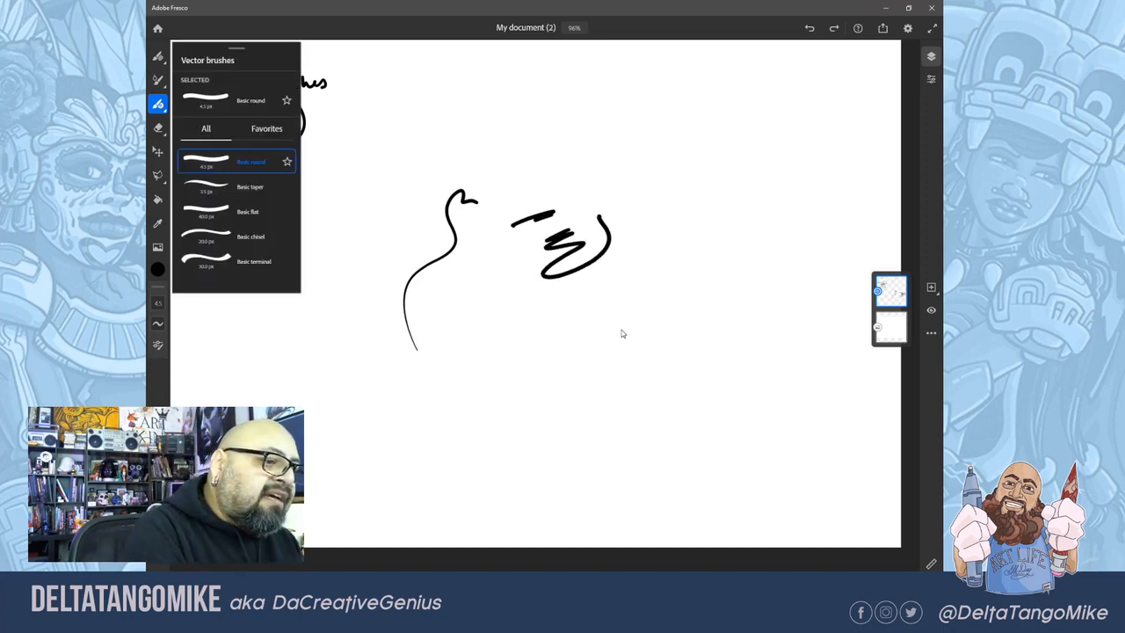
mouse_move(468, 388)
mouse_down()
mouse_move(503, 384)
mouse_move(595, 329)
mouse_move(674, 246)
mouse_up()
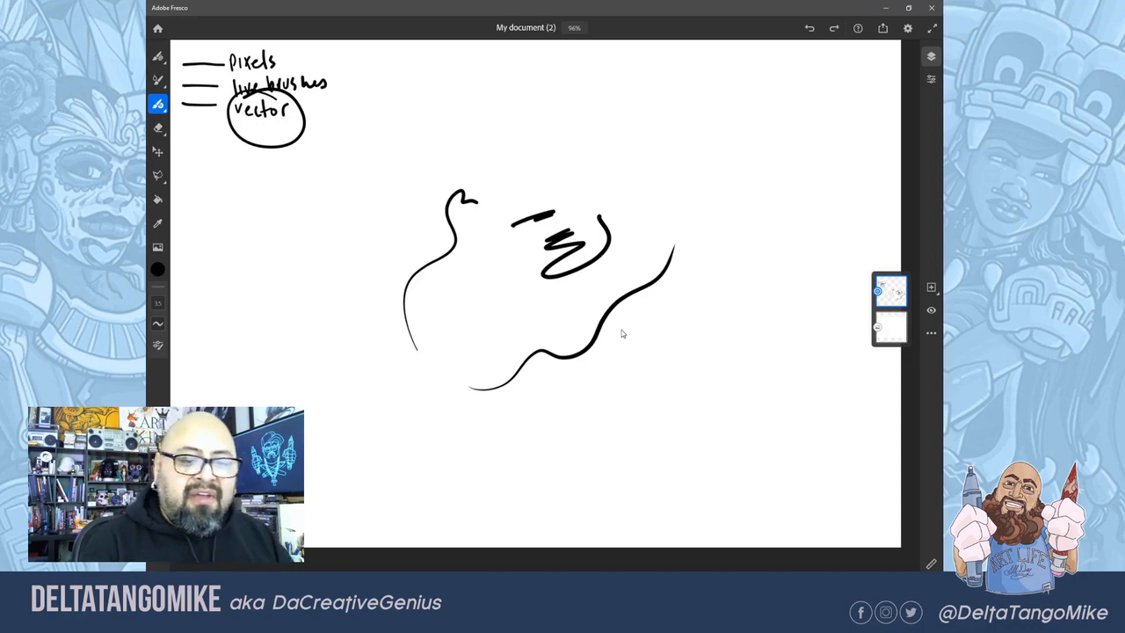
mouse_move(672, 186)
mouse_down()
mouse_move(647, 264)
mouse_move(525, 340)
mouse_move(448, 406)
mouse_up()
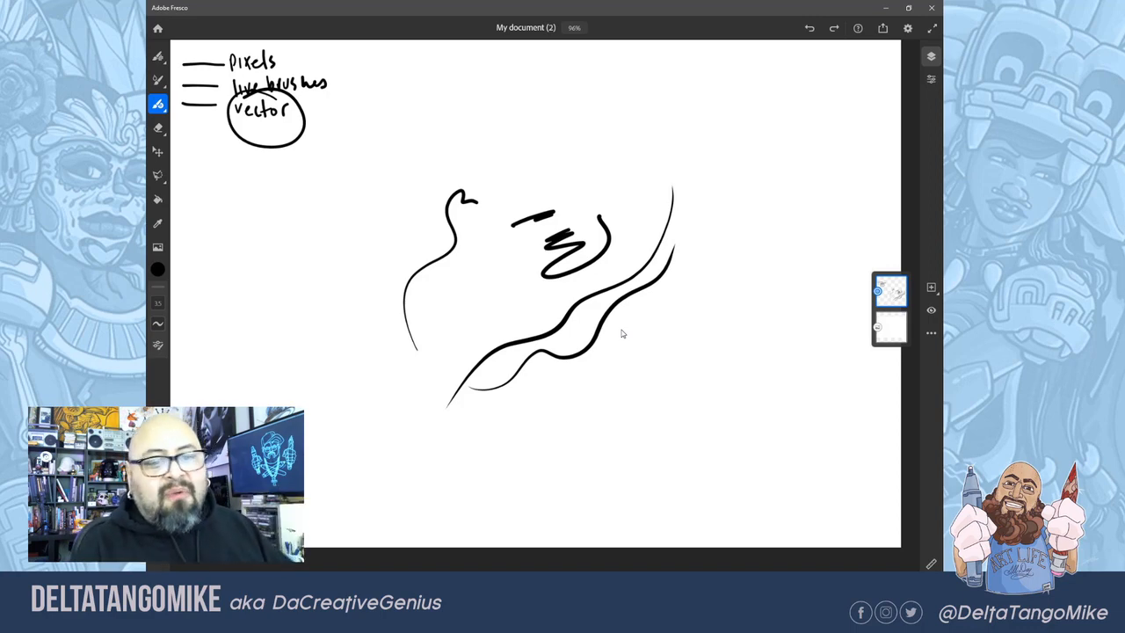
drag(669, 339, 735, 220)
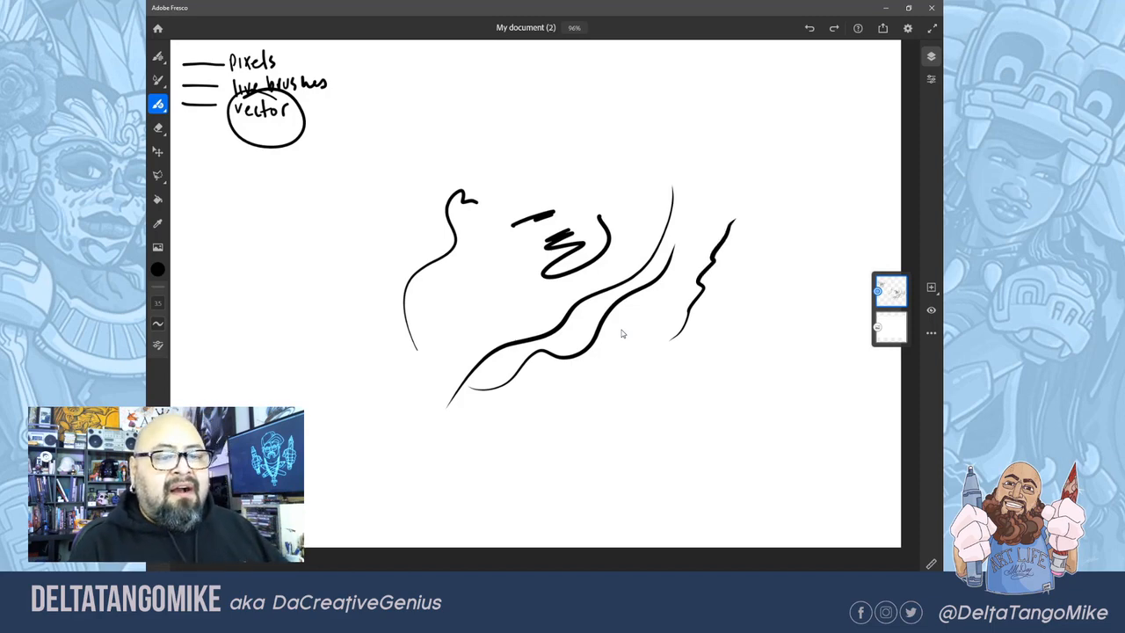
mouse_move(701, 341)
mouse_down()
mouse_move(732, 304)
mouse_move(780, 186)
mouse_up()
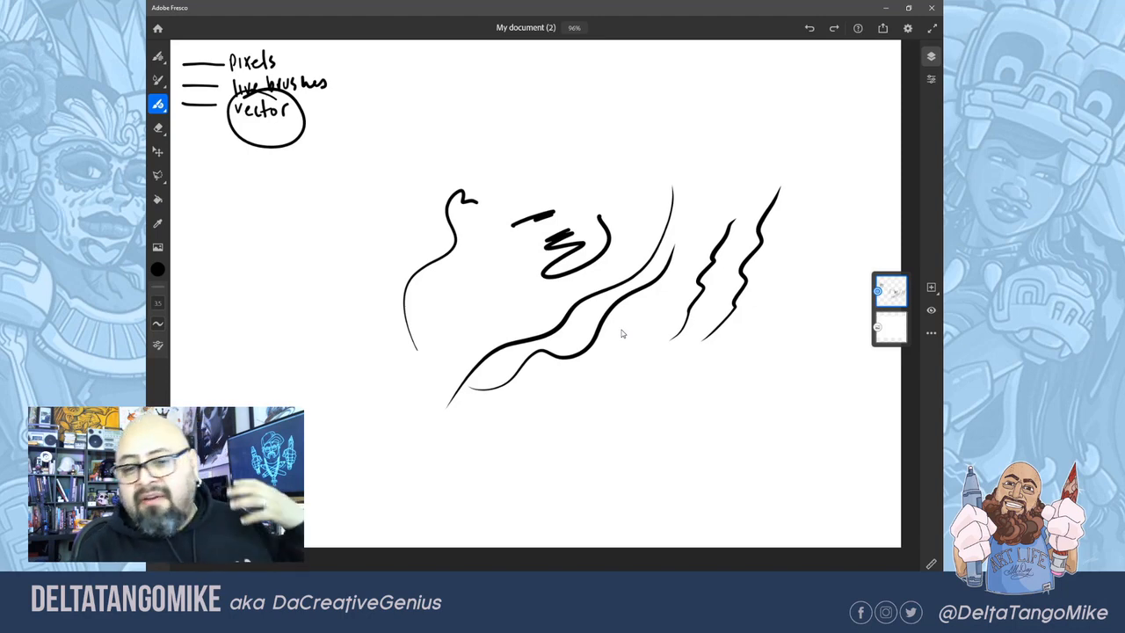
Step: Clear all handwriting and test strokes from the active layer
click(892, 291)
click(801, 224)
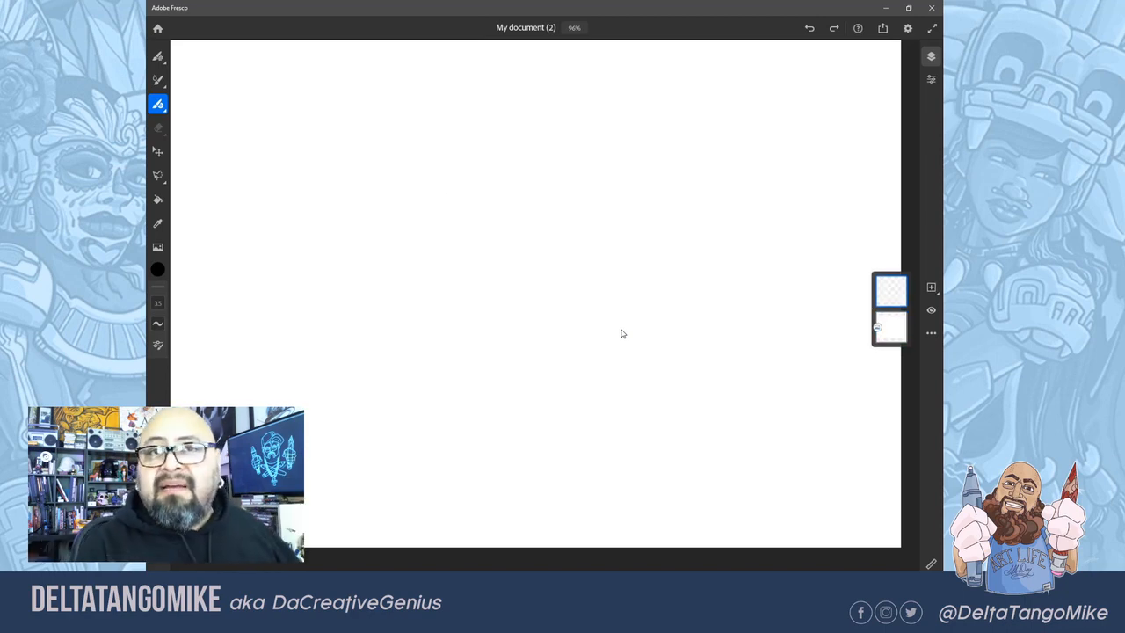
Step: Set the brush colour to a dark indigo blue at 100% opacity
click(157, 269)
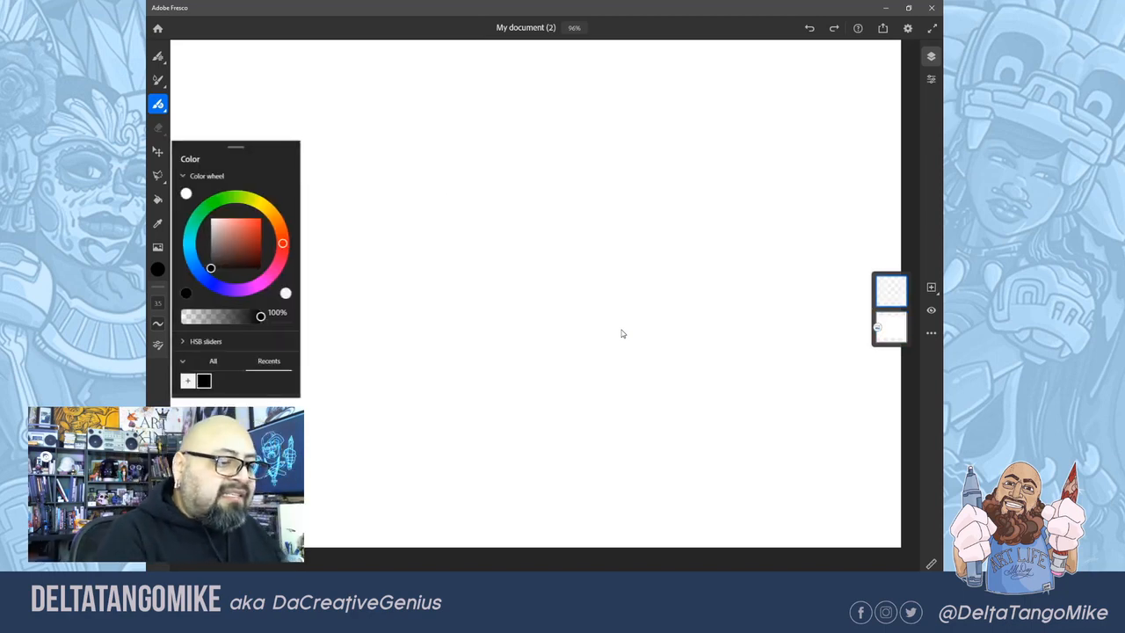
click(254, 244)
click(230, 289)
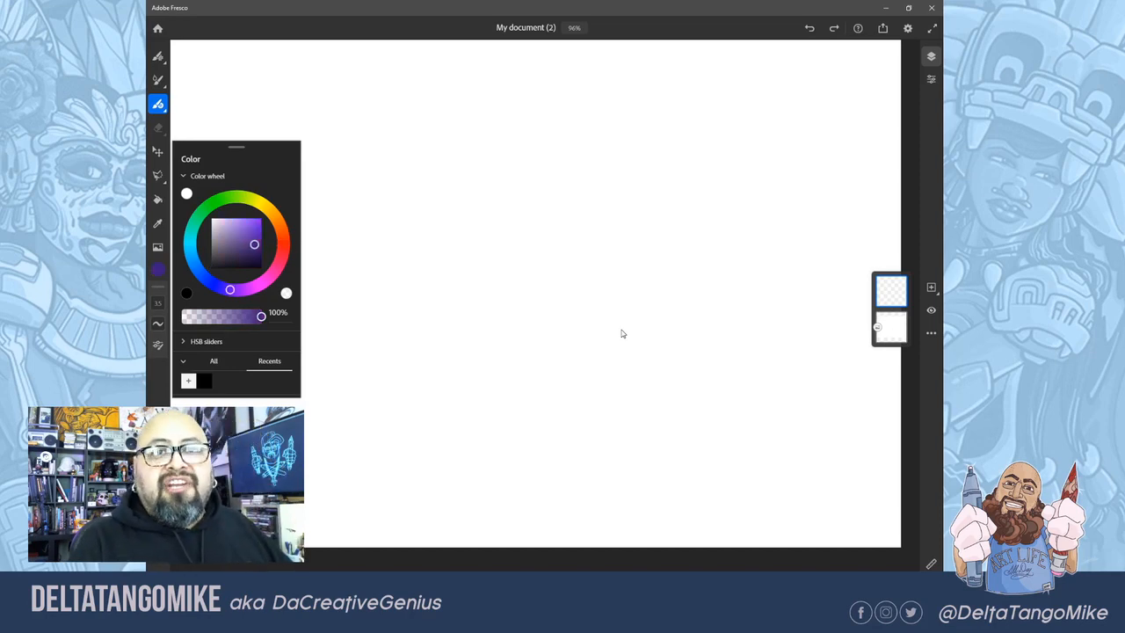
click(243, 247)
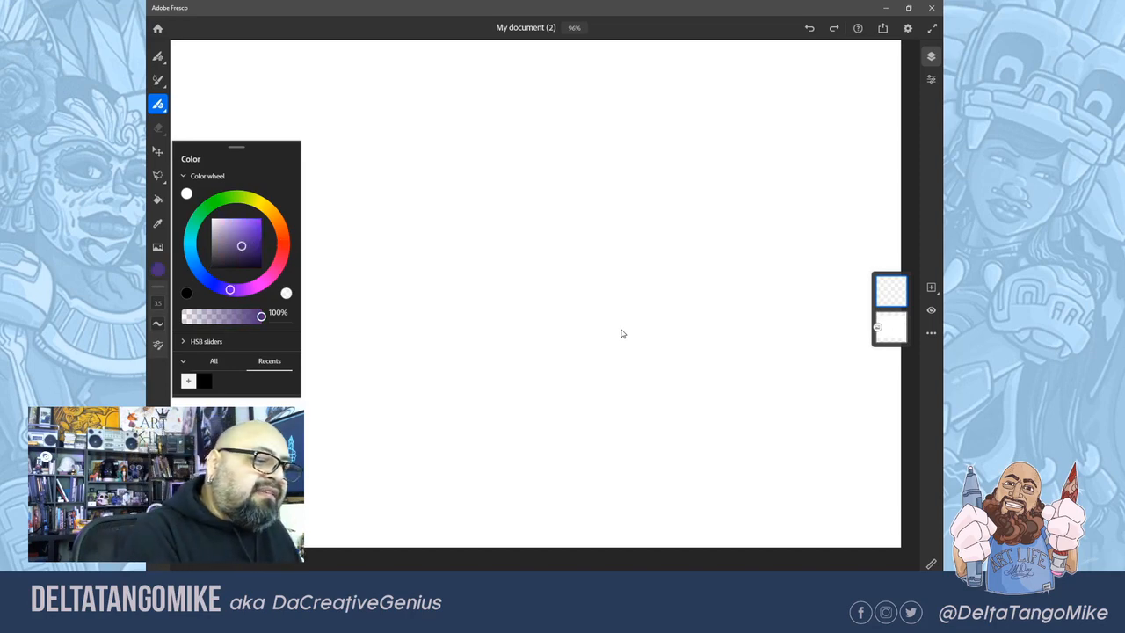
click(218, 286)
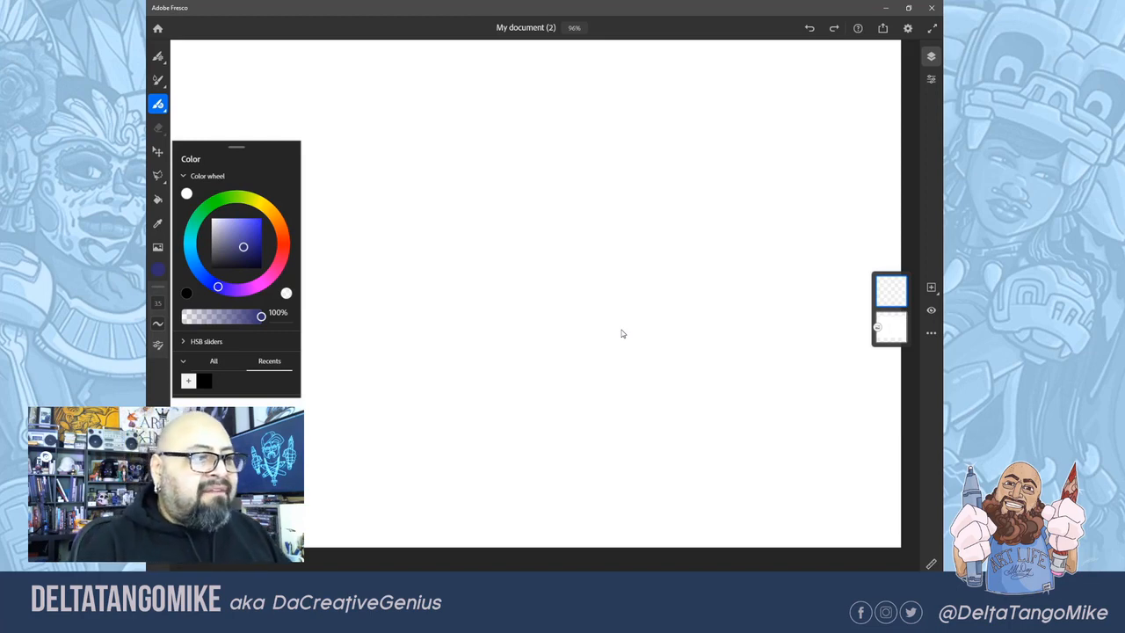
Step: Test the new colour with a wavy tapered stroke, undo it, and switch to the Basic round vector brush
mouse_move(420, 327)
mouse_down()
mouse_move(489, 272)
mouse_move(593, 222)
mouse_up()
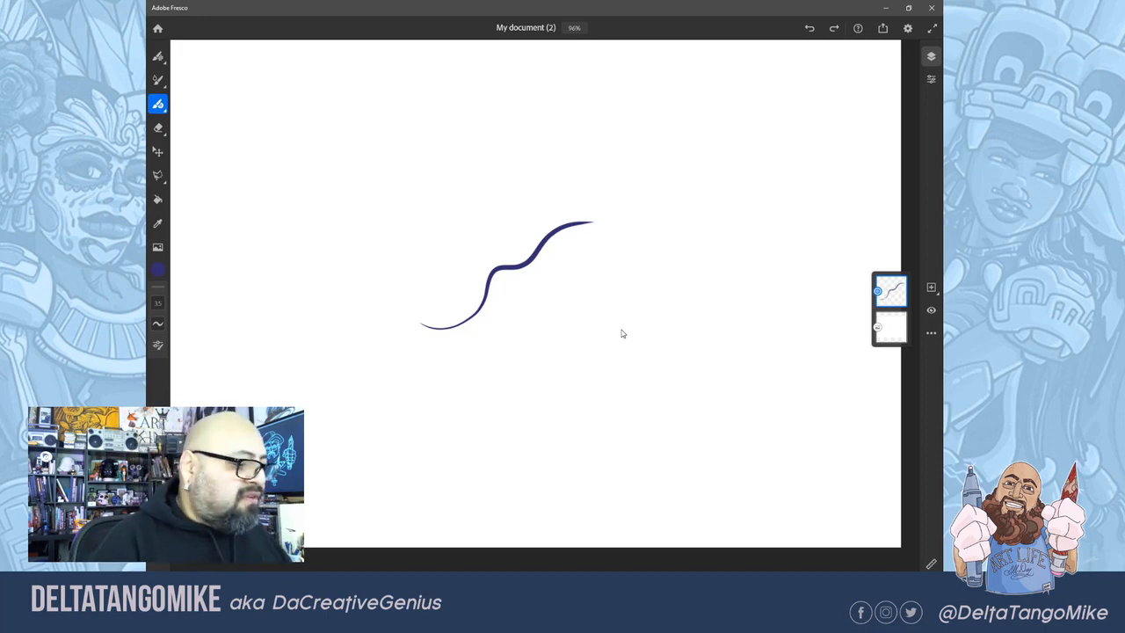
key(ctrl+z)
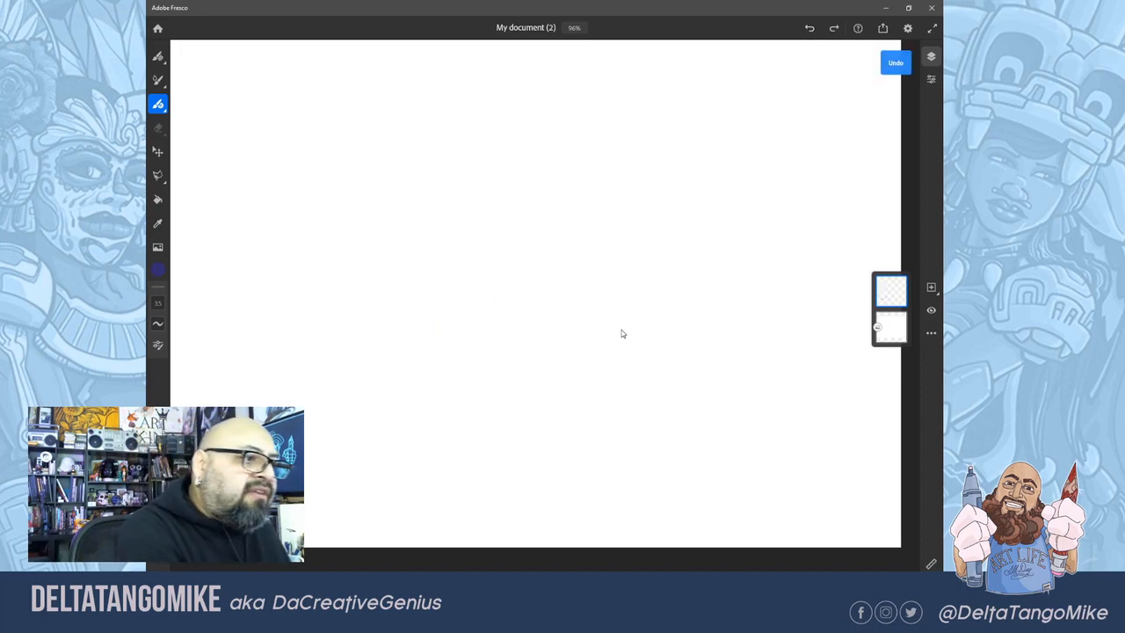
key(b)
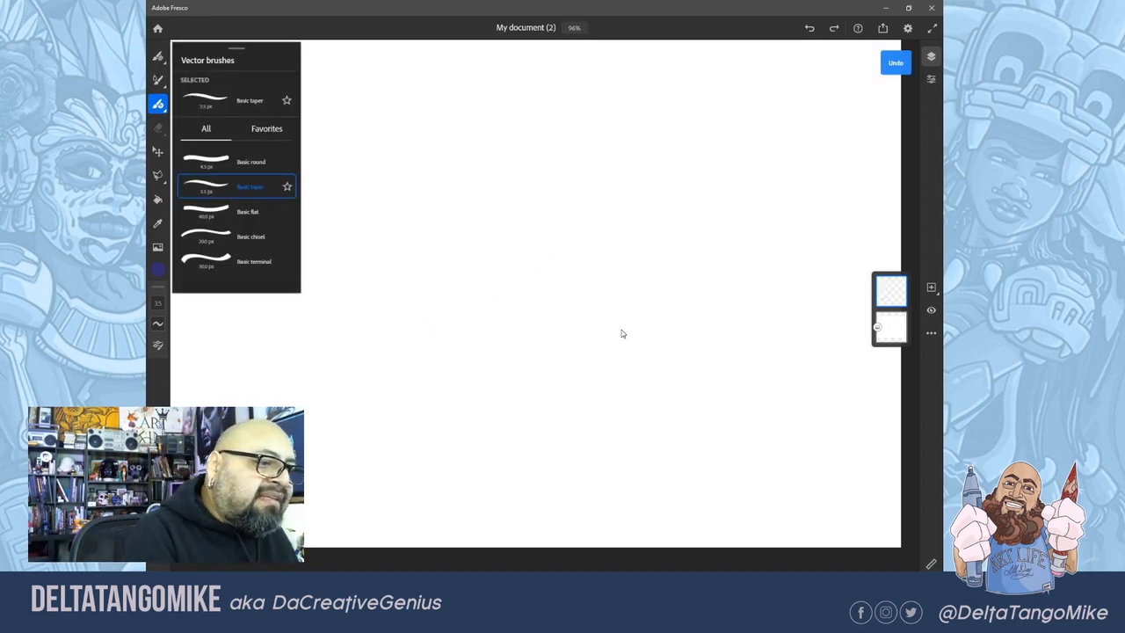
click(206, 161)
Step: Draw two wavy test strokes with the Basic round brush and undo both
drag(434, 279, 559, 196)
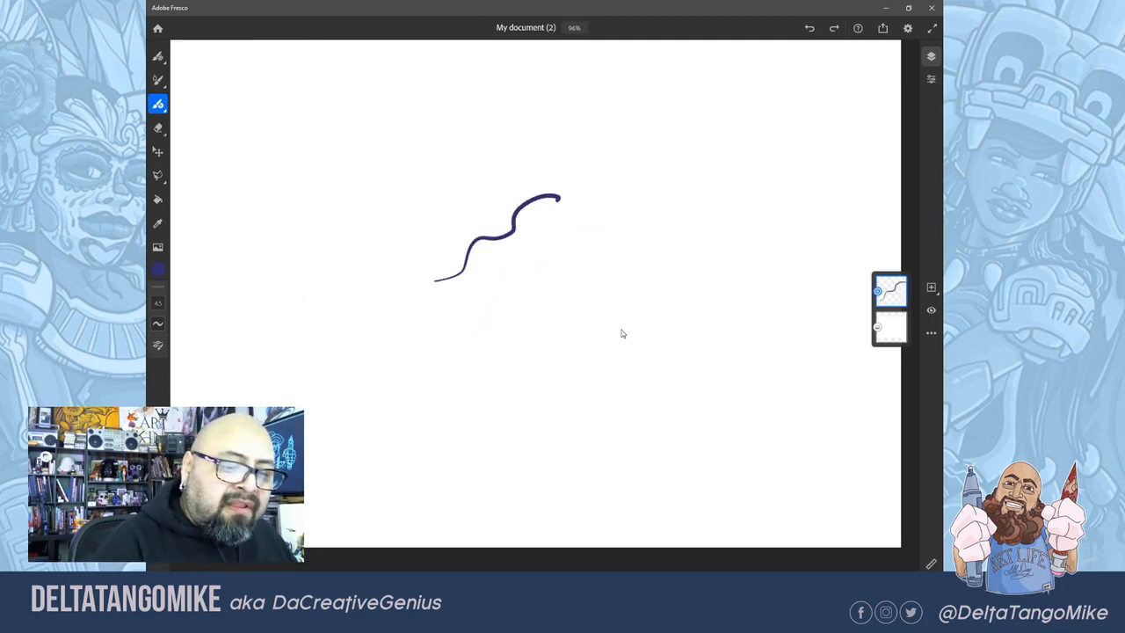
drag(464, 318, 559, 295)
key(ctrl+z)
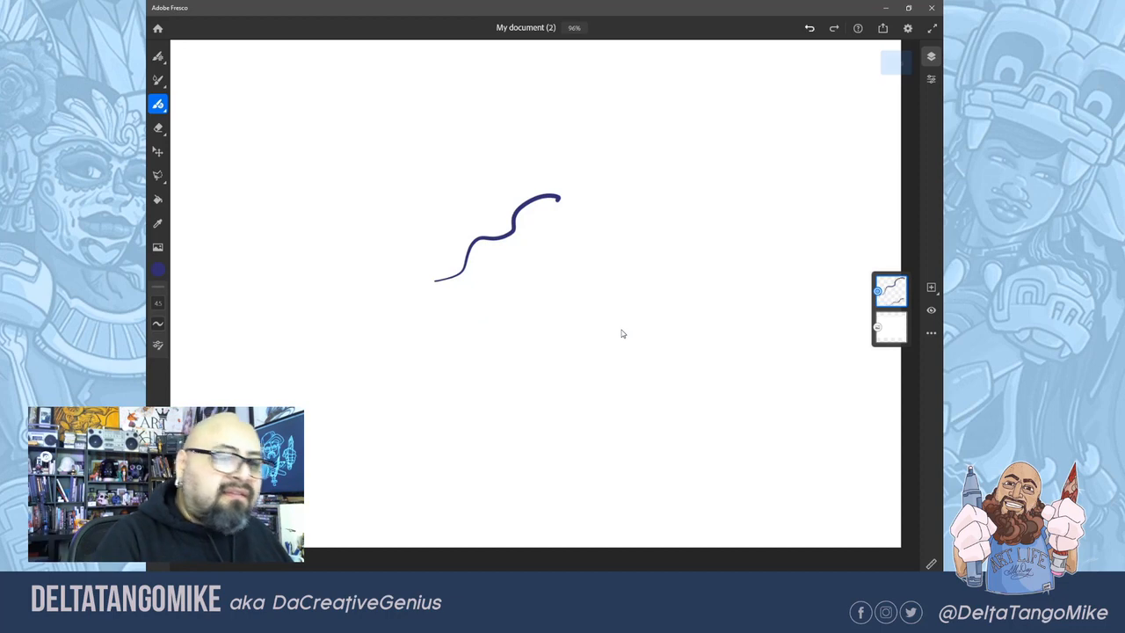
key(ctrl+z)
Step: View the Basic round brush settings, draw one long wavy test stroke and remove it
click(159, 346)
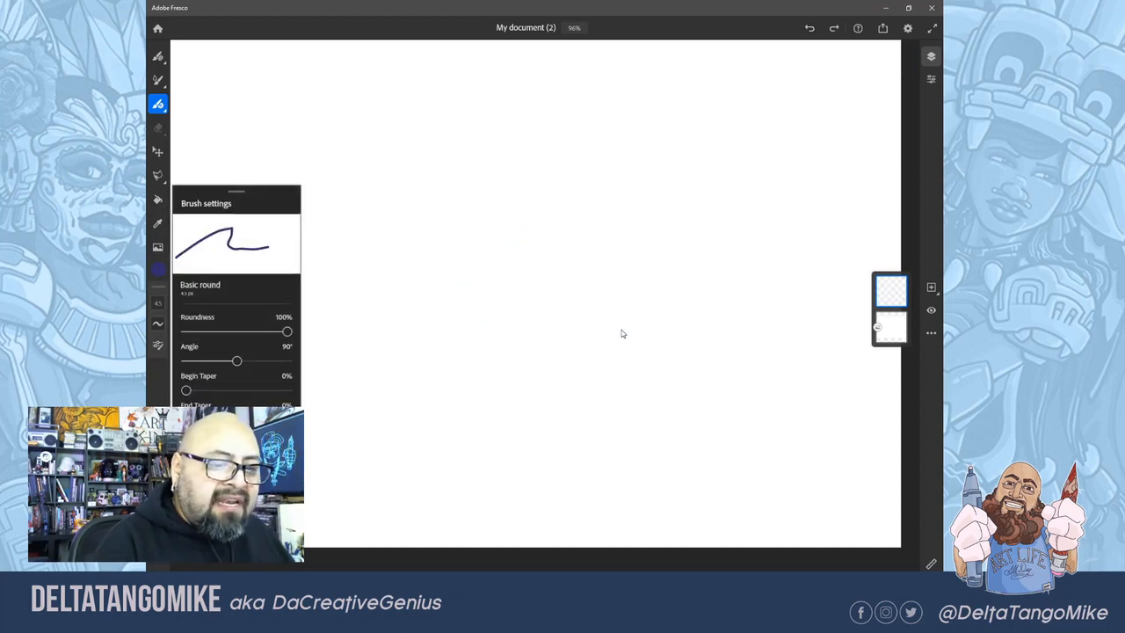
mouse_move(501, 304)
mouse_down()
mouse_move(550, 251)
mouse_move(652, 232)
mouse_up()
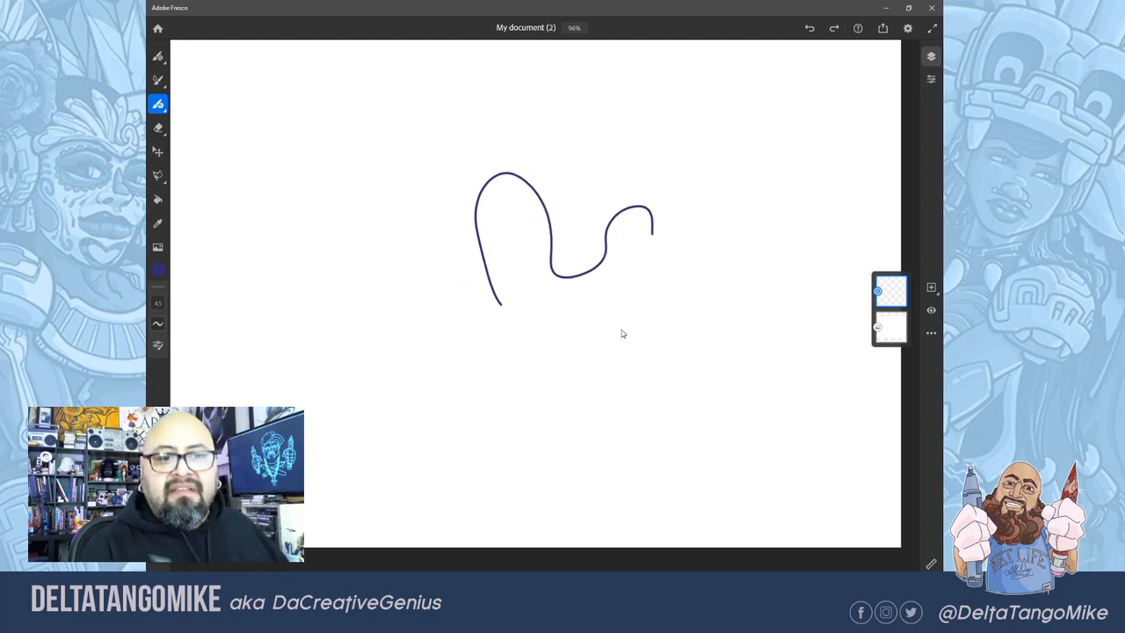
key(Delete)
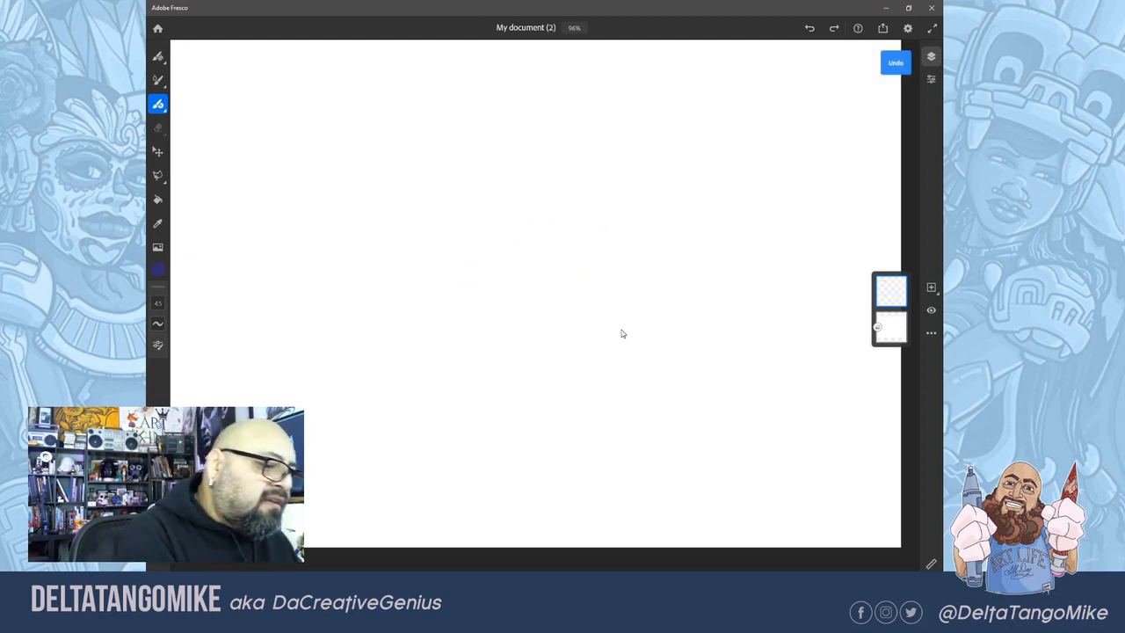
Step: Enlarge the brush to 8 px and draw a cartoon head in the upper middle of the canvas with facial features, goatee, beard and ears
key(bracketright)
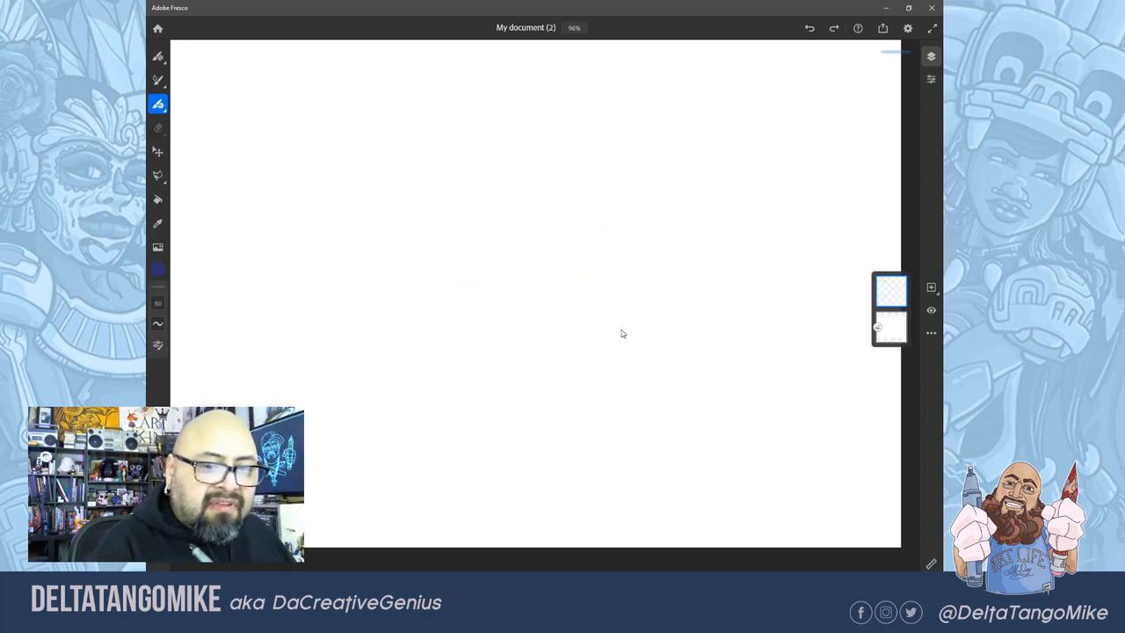
mouse_move(553, 246)
mouse_down()
mouse_move(559, 138)
mouse_move(492, 219)
mouse_move(550, 251)
mouse_up()
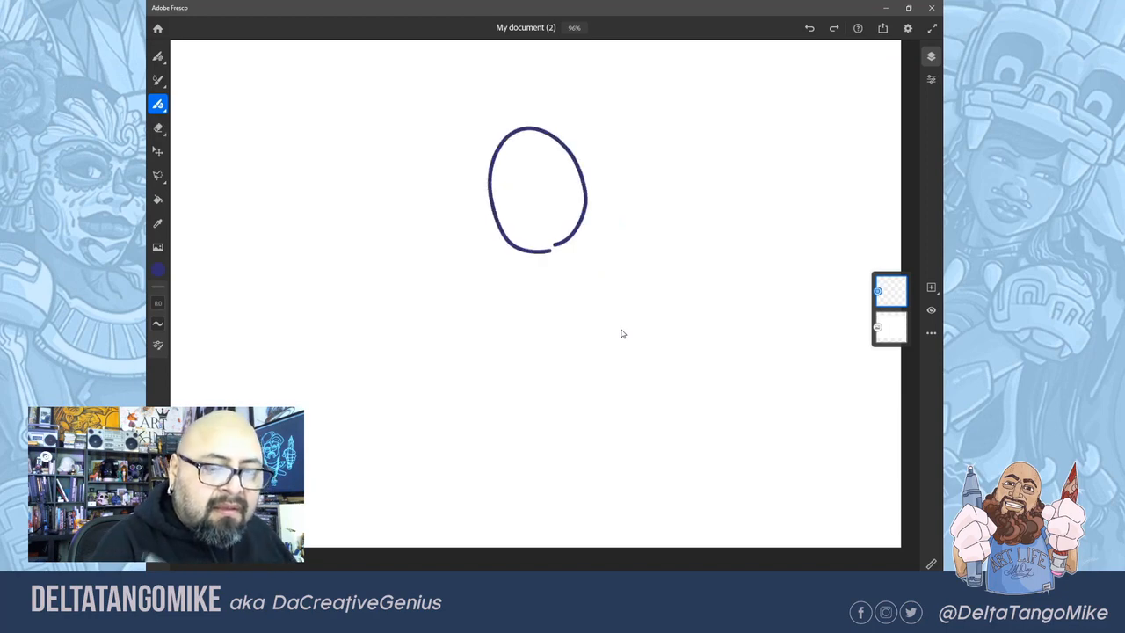
mouse_move(500, 197)
mouse_down()
mouse_move(563, 171)
mouse_move(556, 189)
mouse_move(523, 205)
mouse_move(547, 213)
mouse_move(531, 246)
mouse_move(575, 230)
mouse_move(539, 228)
mouse_move(537, 251)
mouse_move(567, 234)
mouse_up()
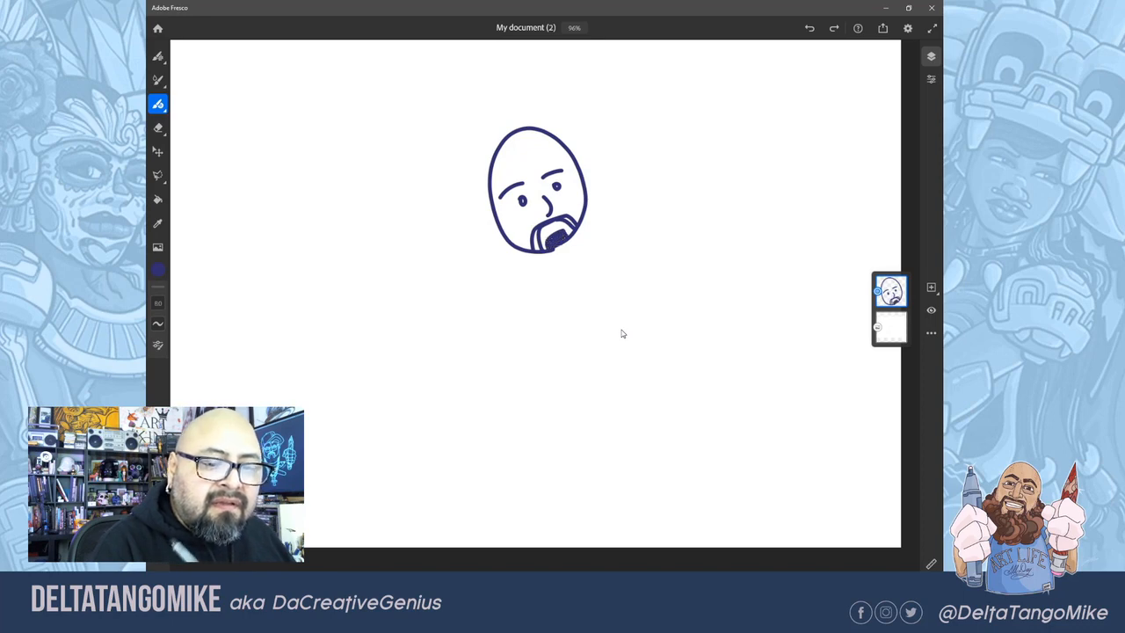
mouse_move(586, 188)
mouse_down()
mouse_move(596, 238)
mouse_move(510, 265)
mouse_move(492, 229)
mouse_up()
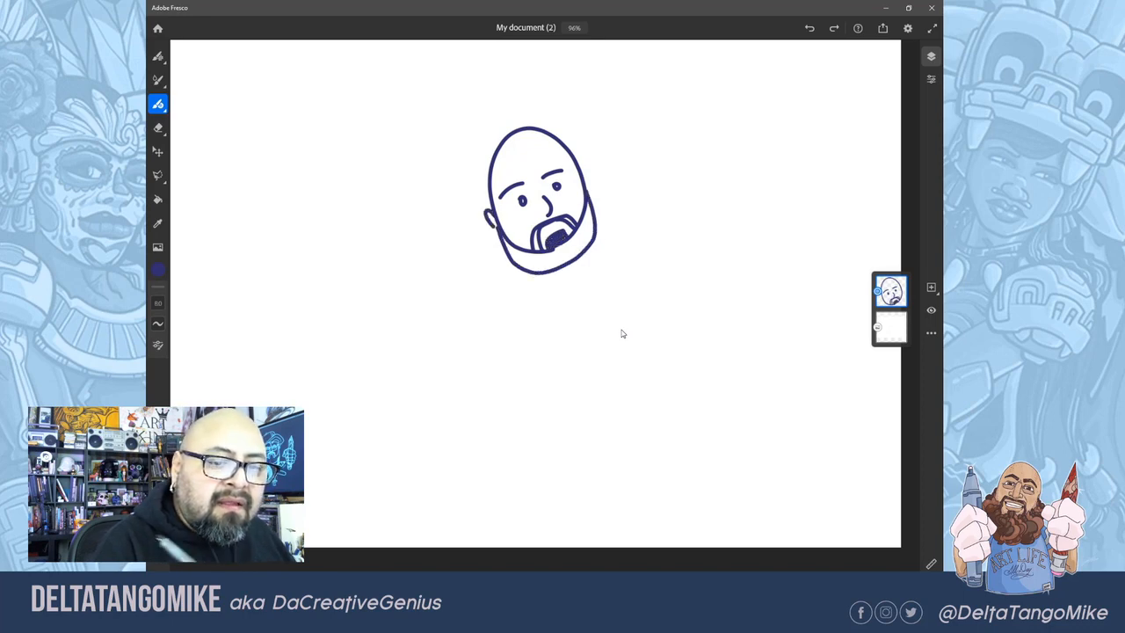
drag(585, 178, 589, 197)
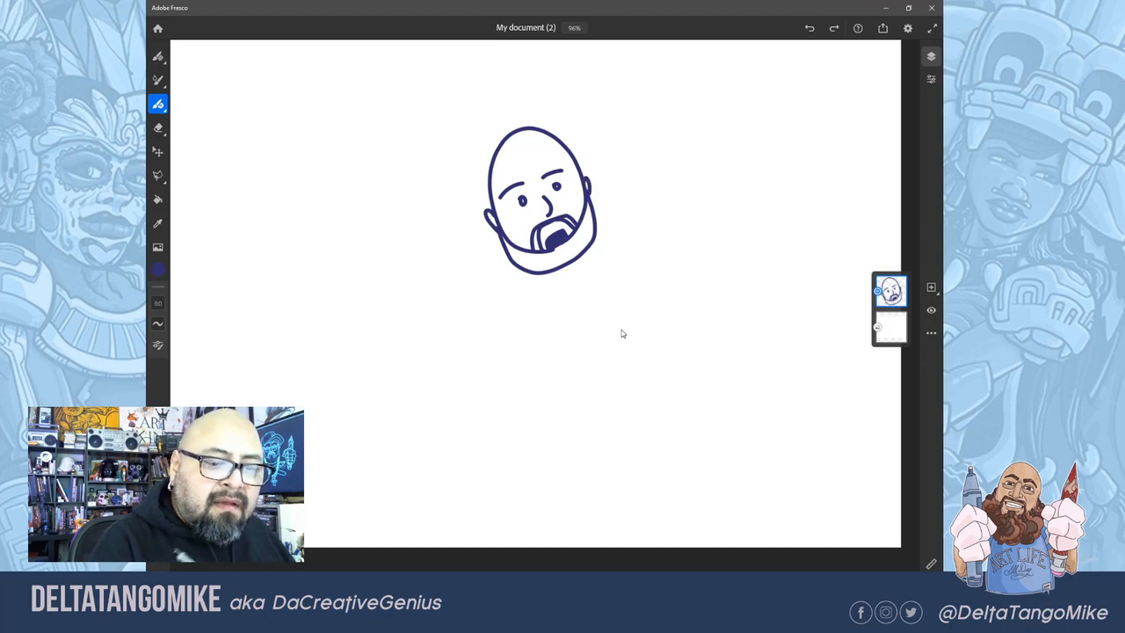
Step: Fill the beard and moustache of the cartoon head with the dark blue colour
key(g)
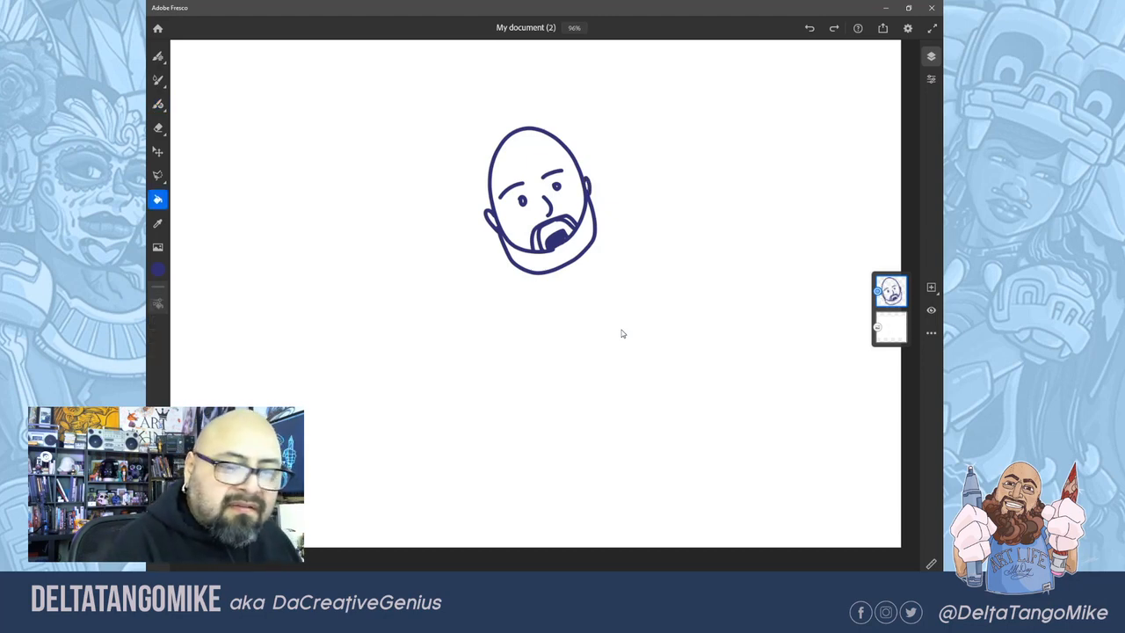
click(564, 253)
scroll(623, 334, up, 10)
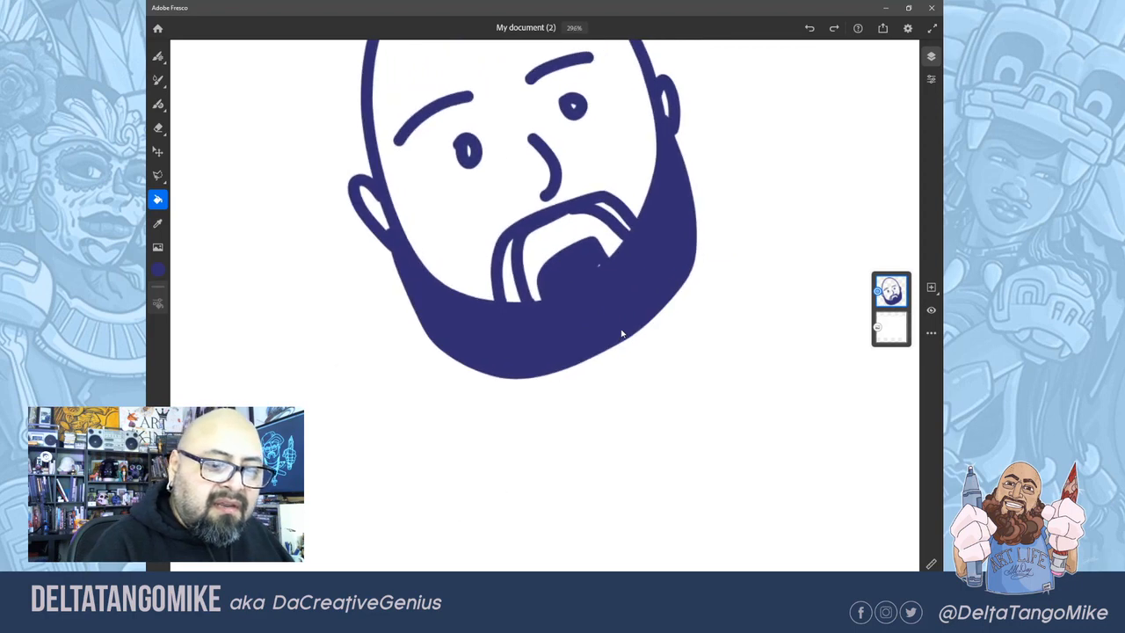
click(510, 268)
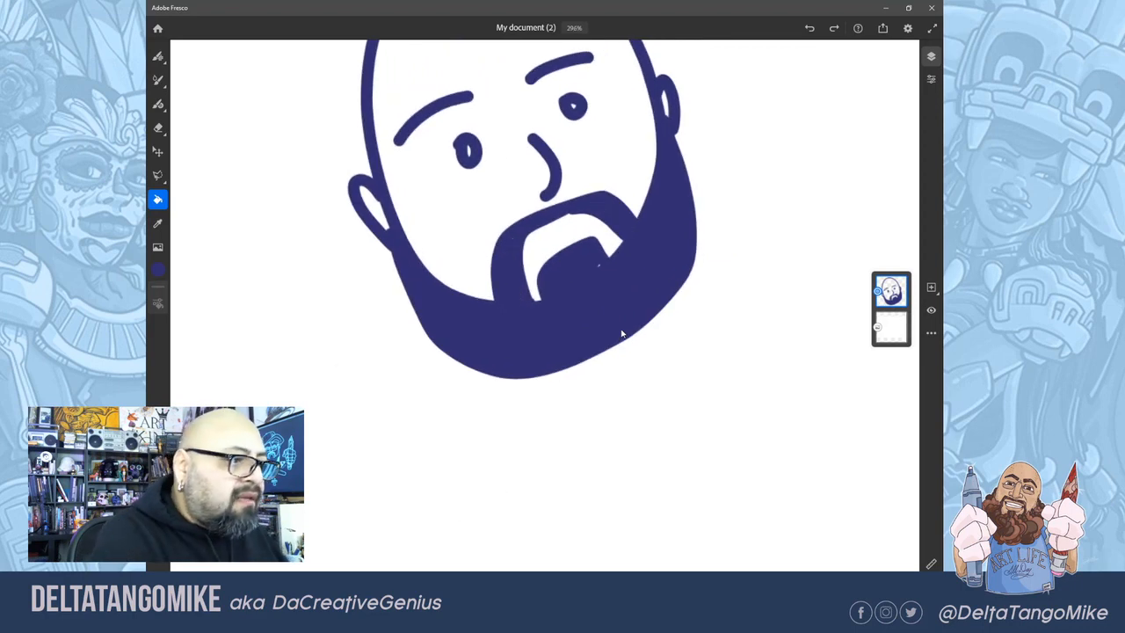
key(v)
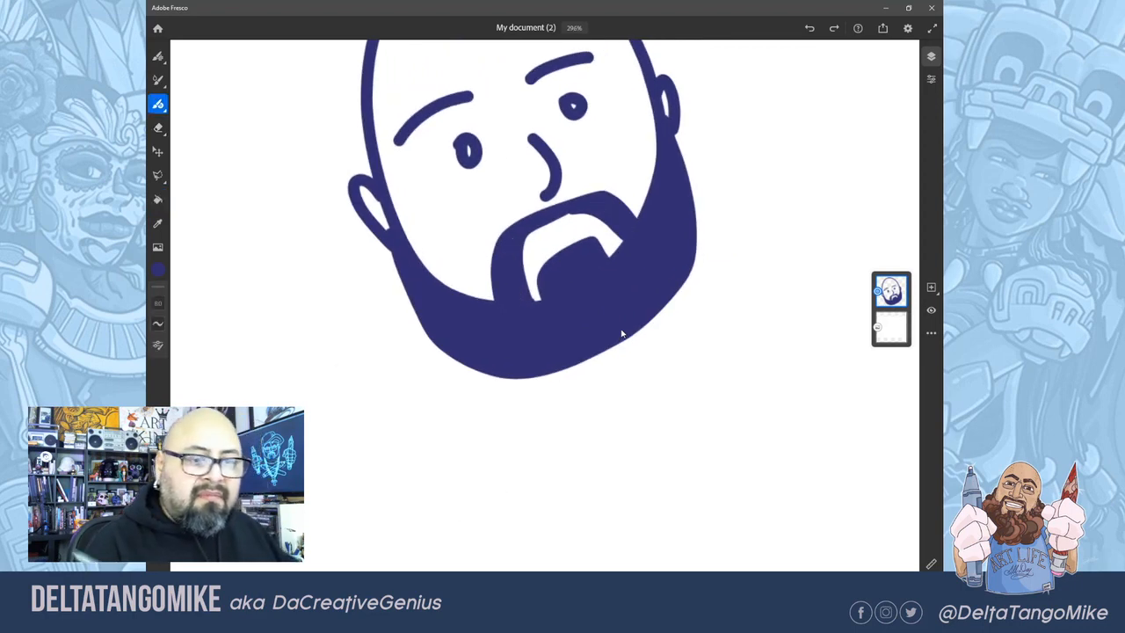
Step: Move the head up and to the left on the canvas
key(ctrl+0)
key(ctrl+t)
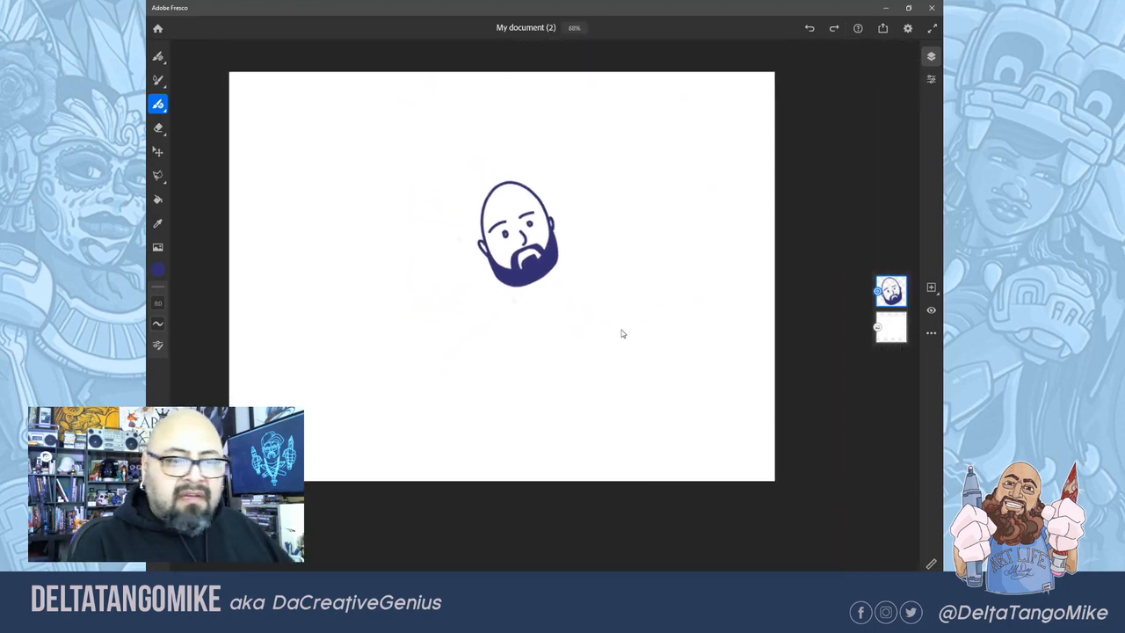
drag(521, 240, 490, 188)
click(919, 28)
Step: On a new layer, draw the torso, belt, legs and triangular shoes below the head, plus gripping fingers beside it
click(932, 287)
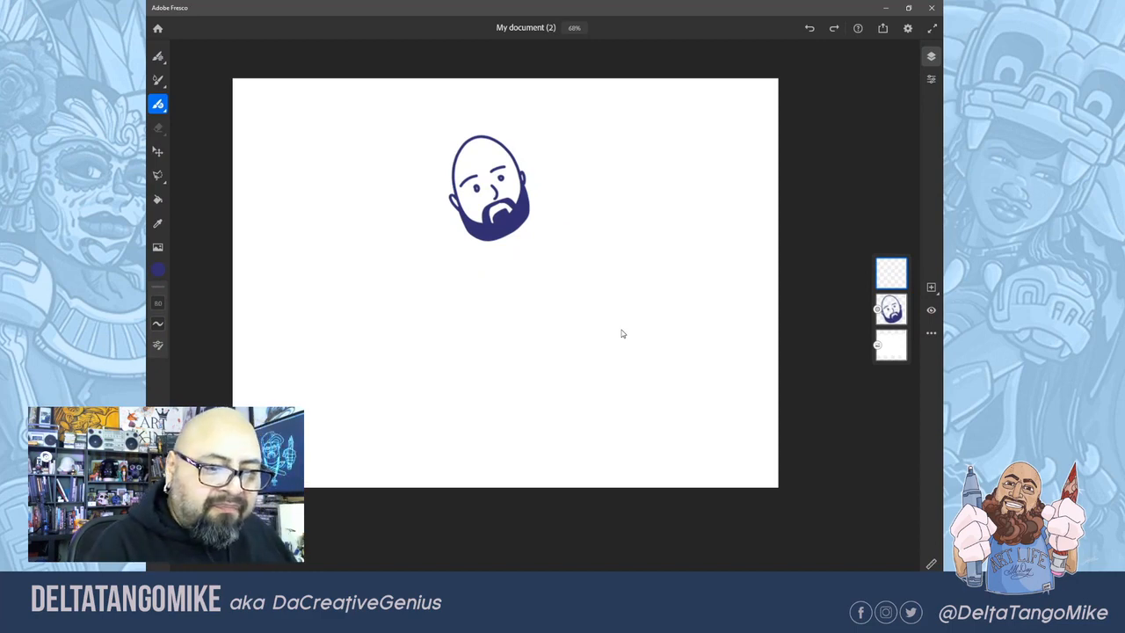
mouse_move(486, 290)
mouse_down()
mouse_move(507, 243)
mouse_move(545, 307)
mouse_move(545, 341)
mouse_move(566, 351)
mouse_move(538, 356)
mouse_move(570, 353)
mouse_up()
mouse_move(481, 323)
mouse_down()
mouse_move(465, 353)
mouse_move(497, 355)
mouse_up()
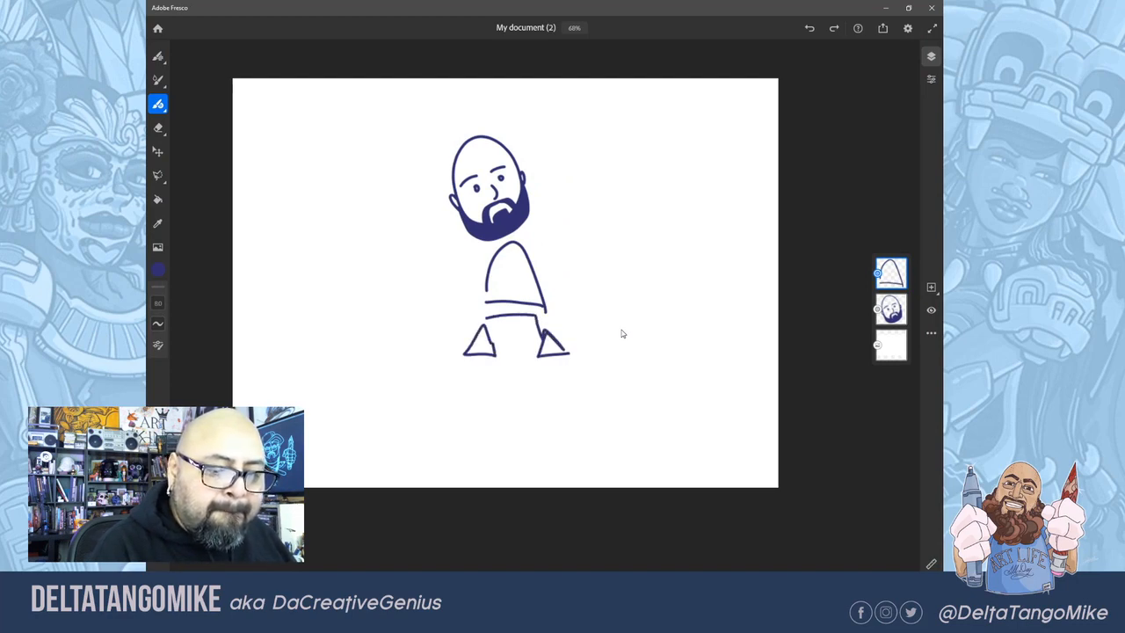
mouse_move(494, 317)
mouse_down()
mouse_move(493, 343)
mouse_move(485, 302)
mouse_up()
mouse_move(484, 302)
mouse_down()
mouse_move(545, 302)
mouse_move(507, 315)
mouse_move(521, 313)
mouse_up()
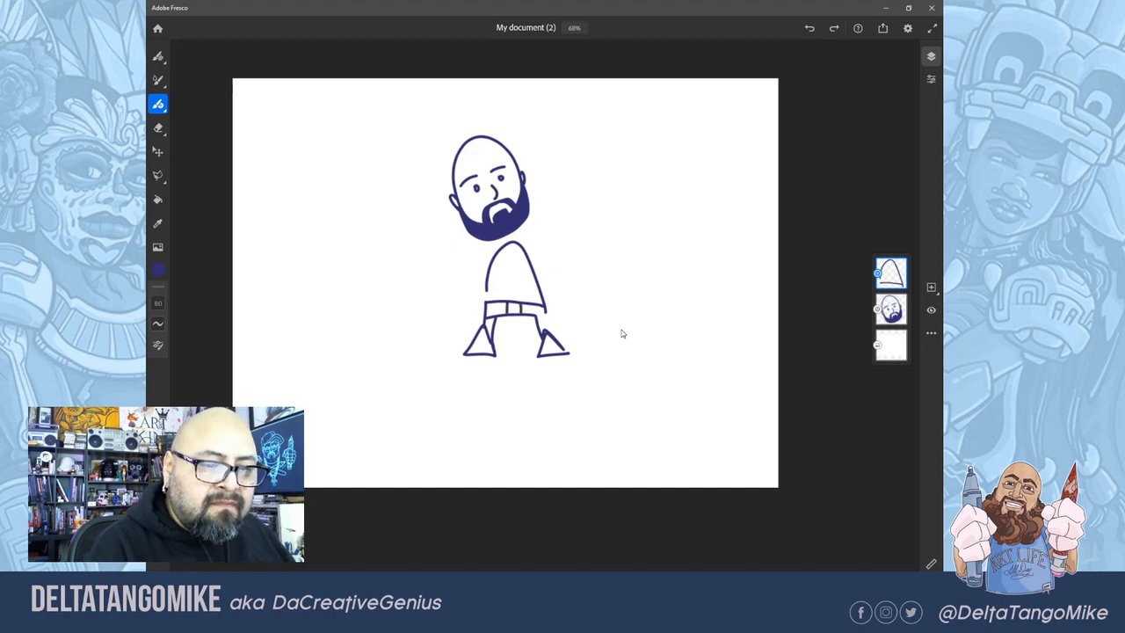
mouse_move(570, 197)
mouse_down()
mouse_move(603, 202)
mouse_move(583, 220)
mouse_move(601, 231)
mouse_move(587, 244)
mouse_up()
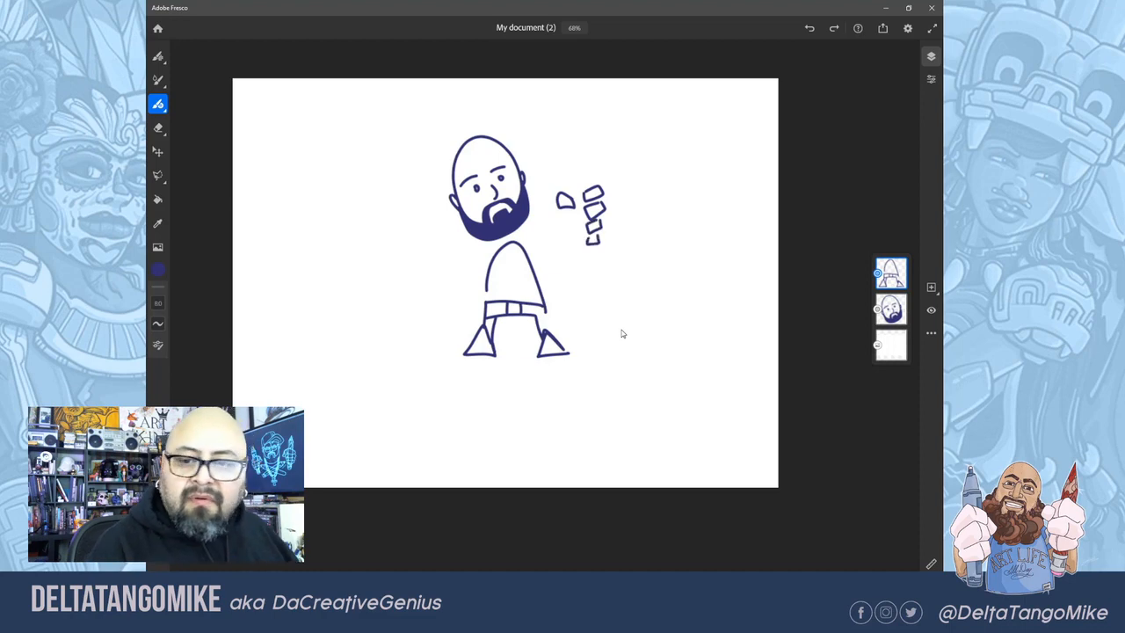
Step: On a new layer, draw a tall pencil through the fingers with a sharpened tip, eraser end and broken centre line
click(931, 286)
drag(596, 137, 591, 351)
mouse_move(596, 139)
mouse_down()
mouse_move(583, 118)
mouse_move(571, 135)
mouse_move(567, 353)
mouse_move(587, 355)
mouse_move(563, 345)
mouse_move(595, 318)
mouse_up()
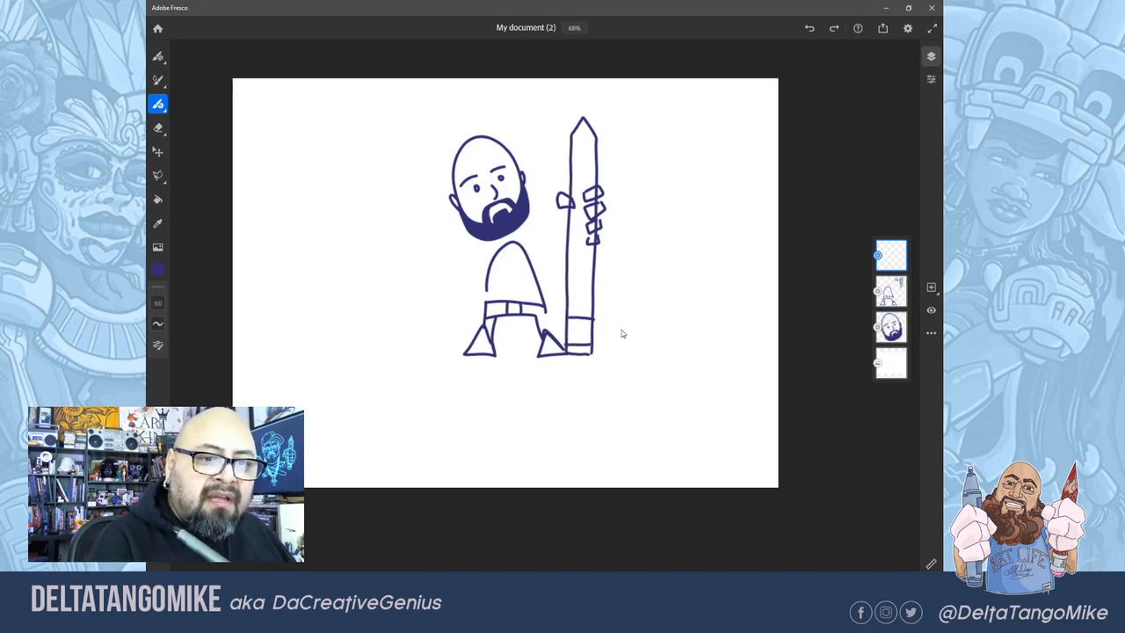
drag(573, 150, 593, 146)
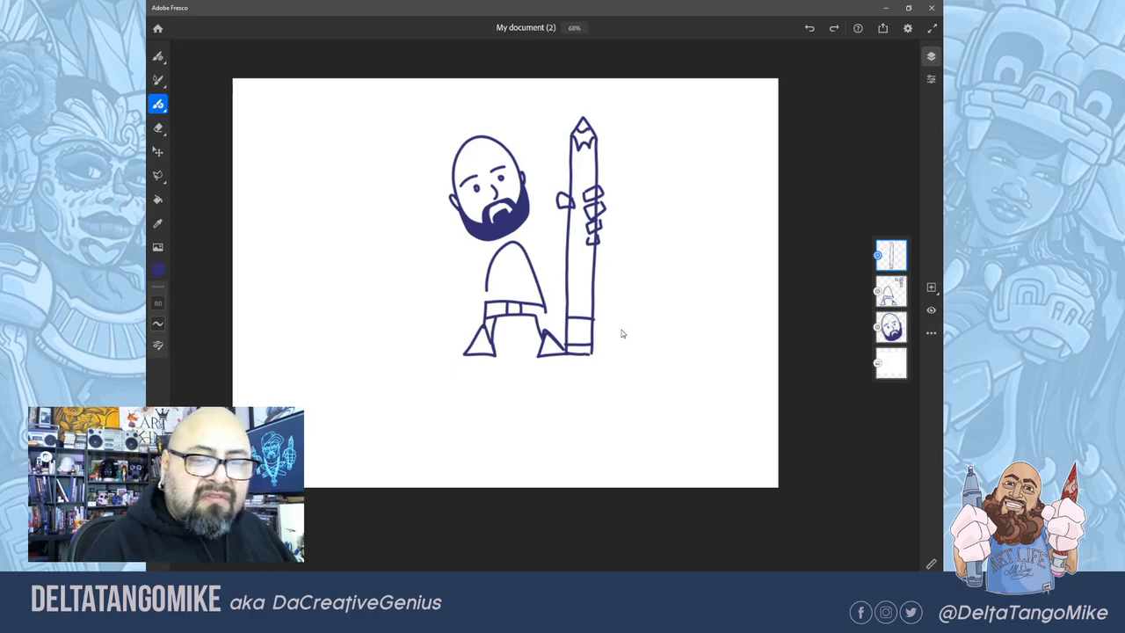
drag(588, 146, 579, 227)
drag(578, 292, 578, 311)
drag(578, 239, 578, 248)
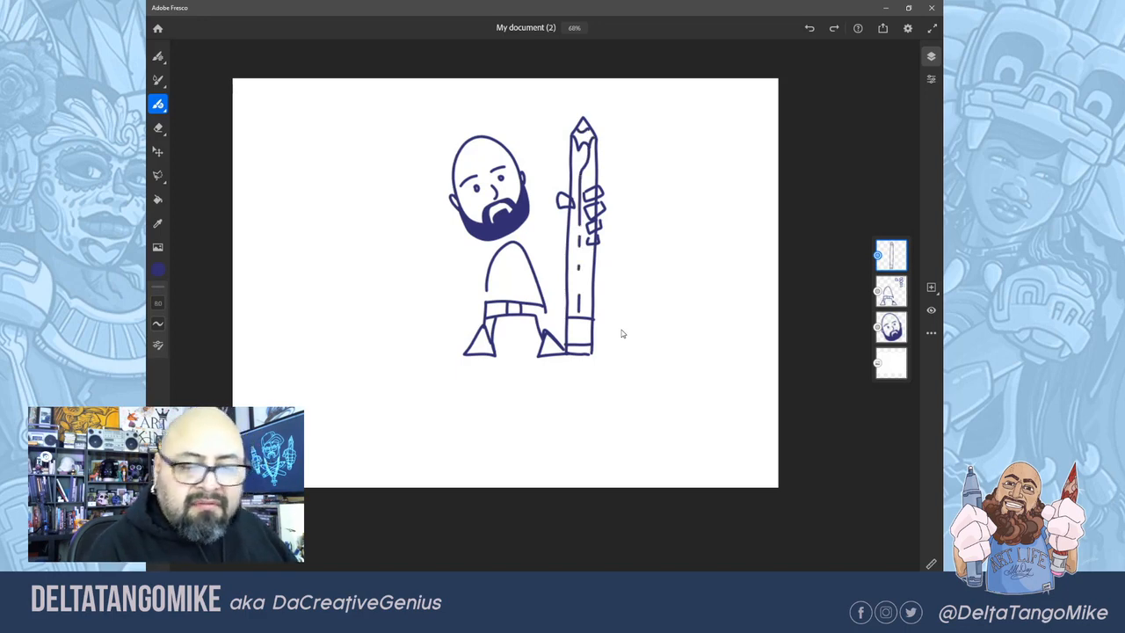
Step: Erase the pencil outline where it crosses the thumb and fingers on the pencil layer
click(891, 291)
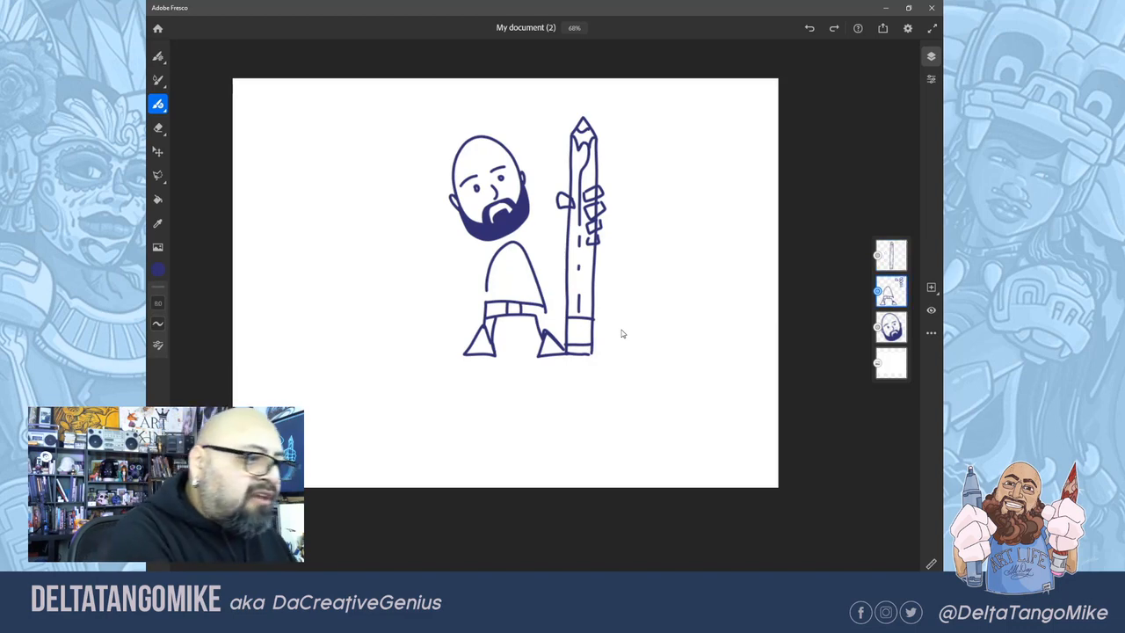
click(158, 129)
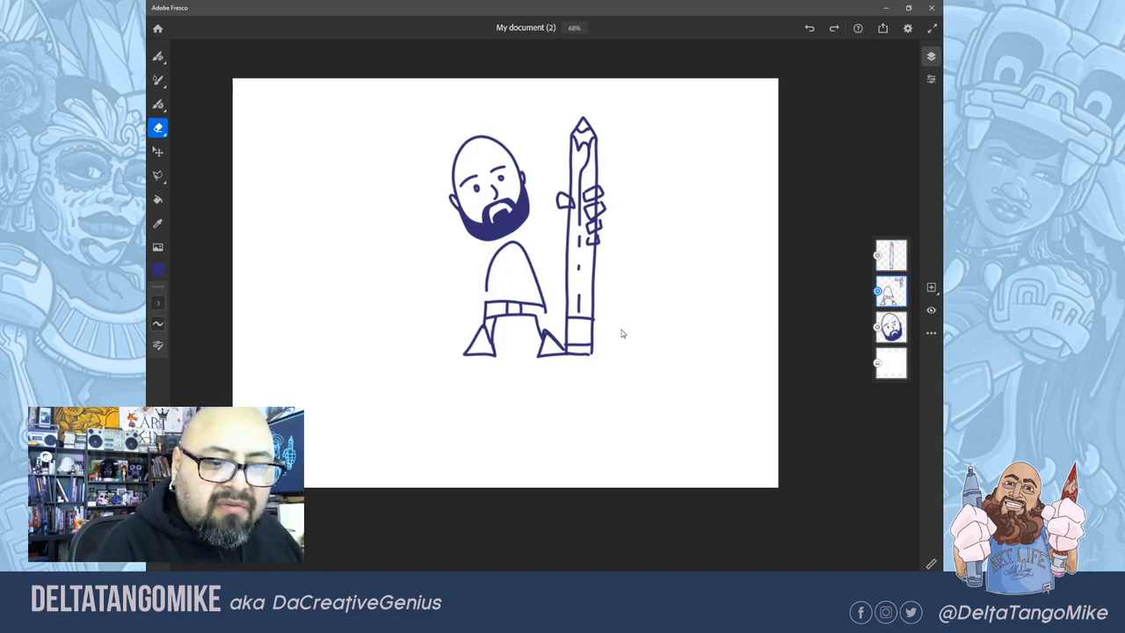
scroll(623, 334, up, 2)
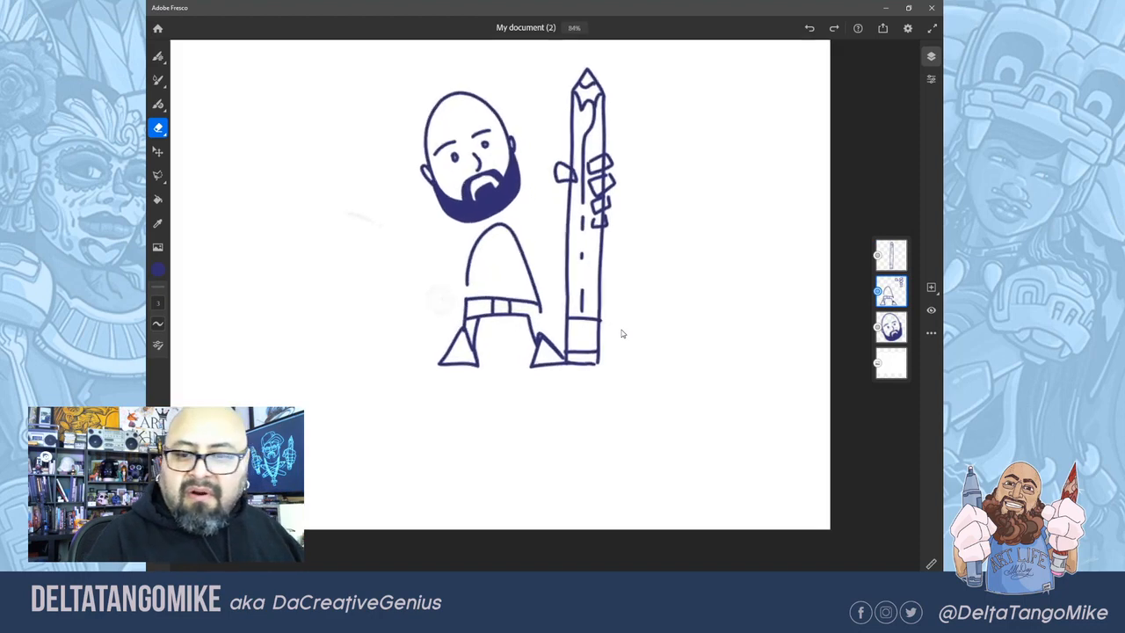
scroll(621, 334, up, 2)
click(891, 256)
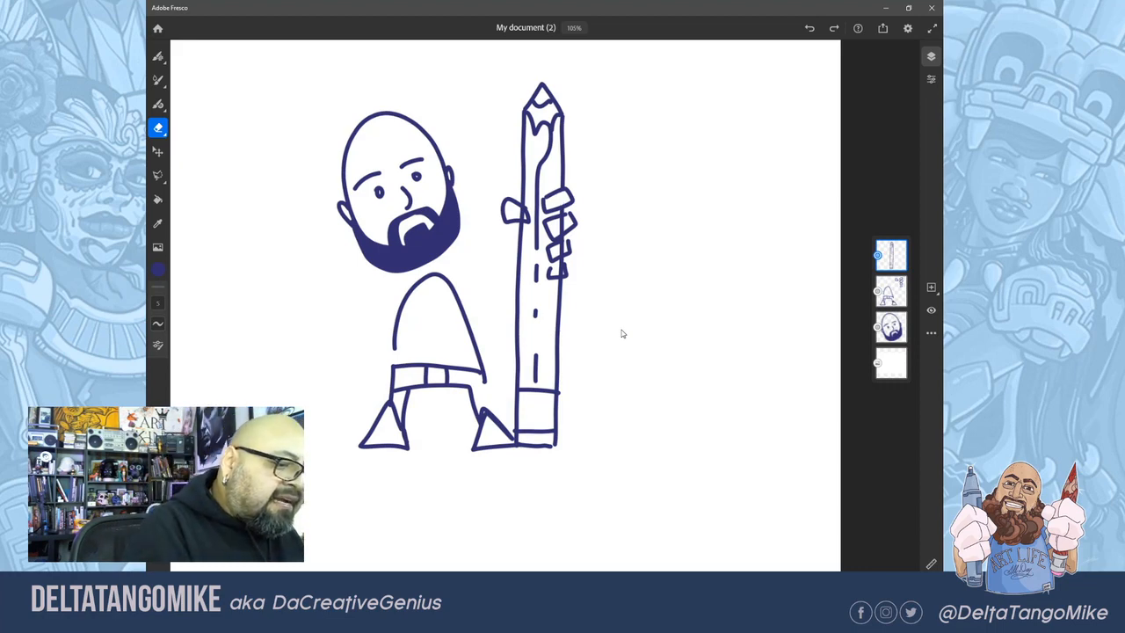
key(bracketright)
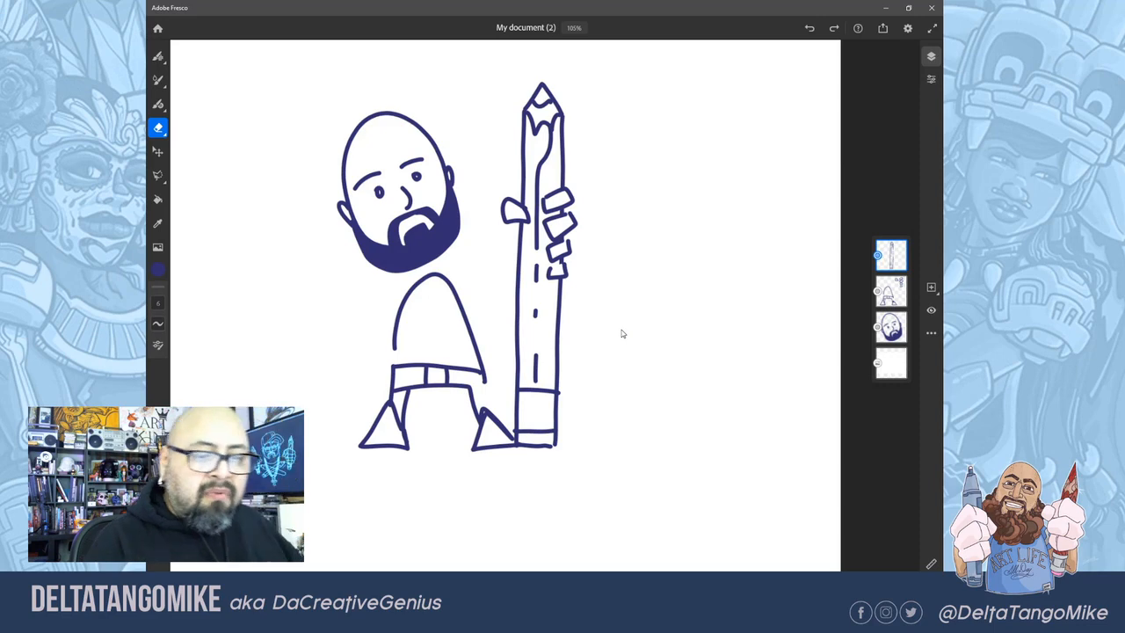
Step: Add a new layer on top and draw short trouser leg outlines above both shoes
scroll(621, 333, down, 3)
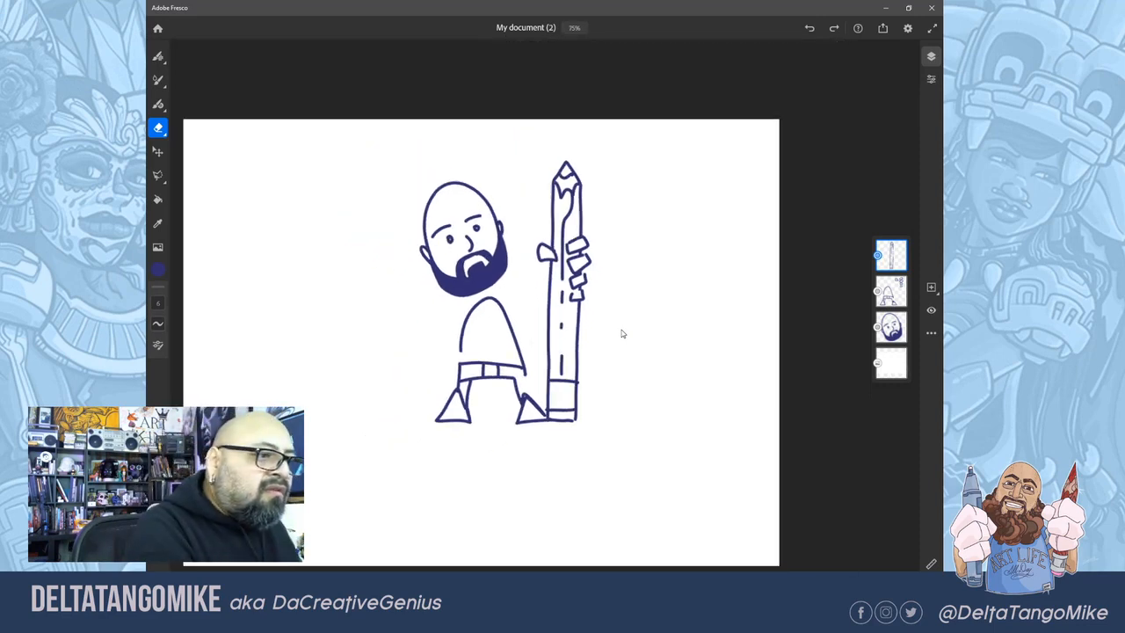
key(l)
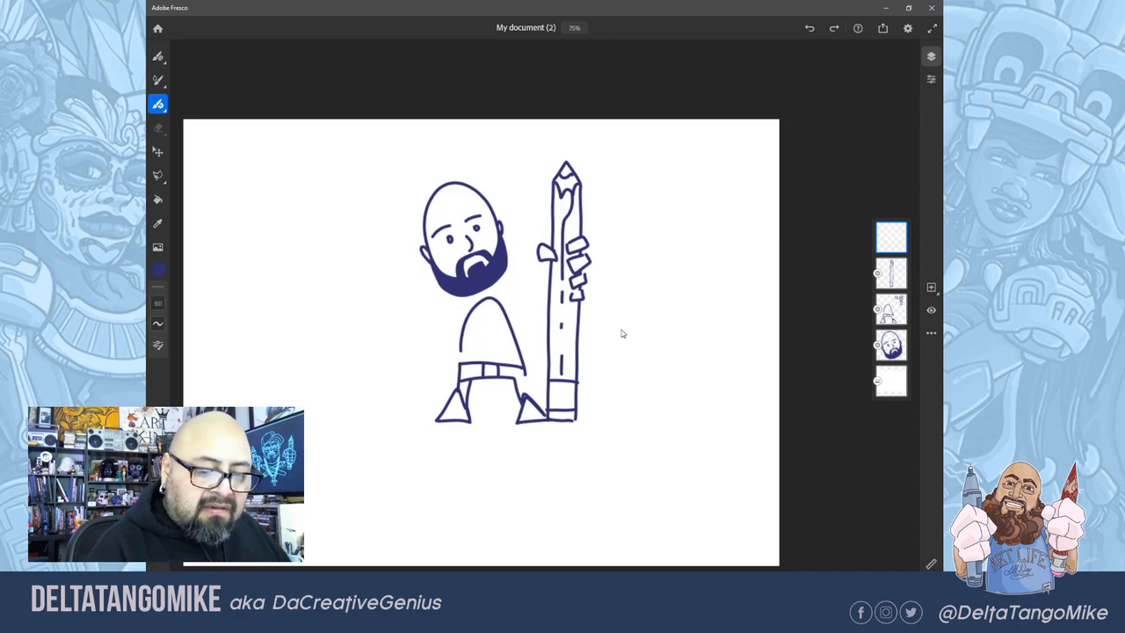
drag(520, 384, 536, 404)
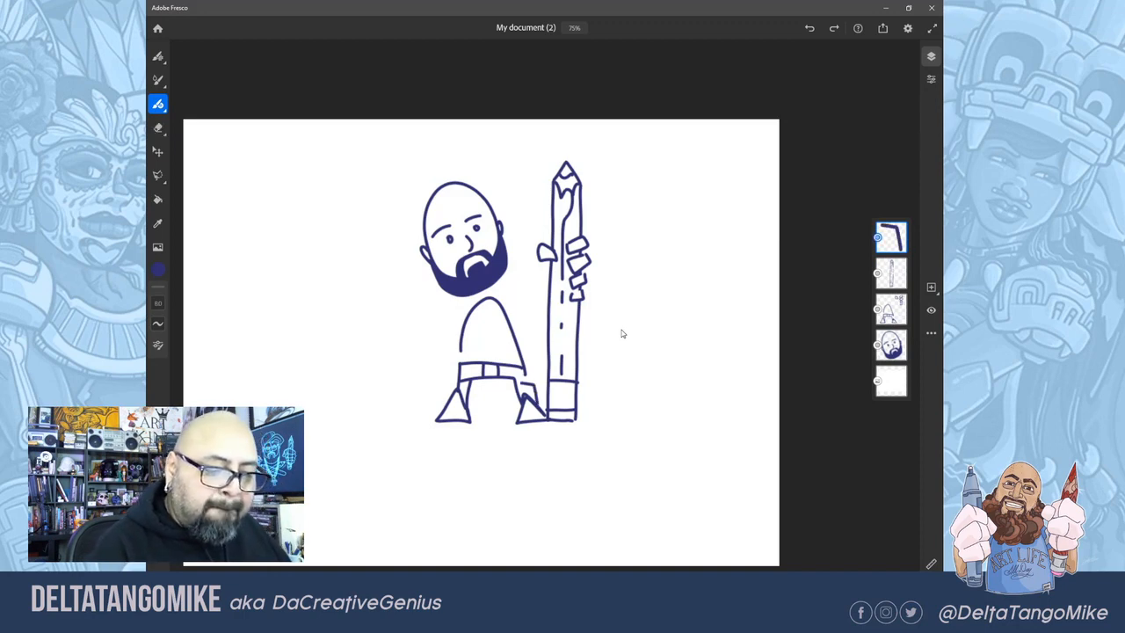
drag(464, 383, 450, 388)
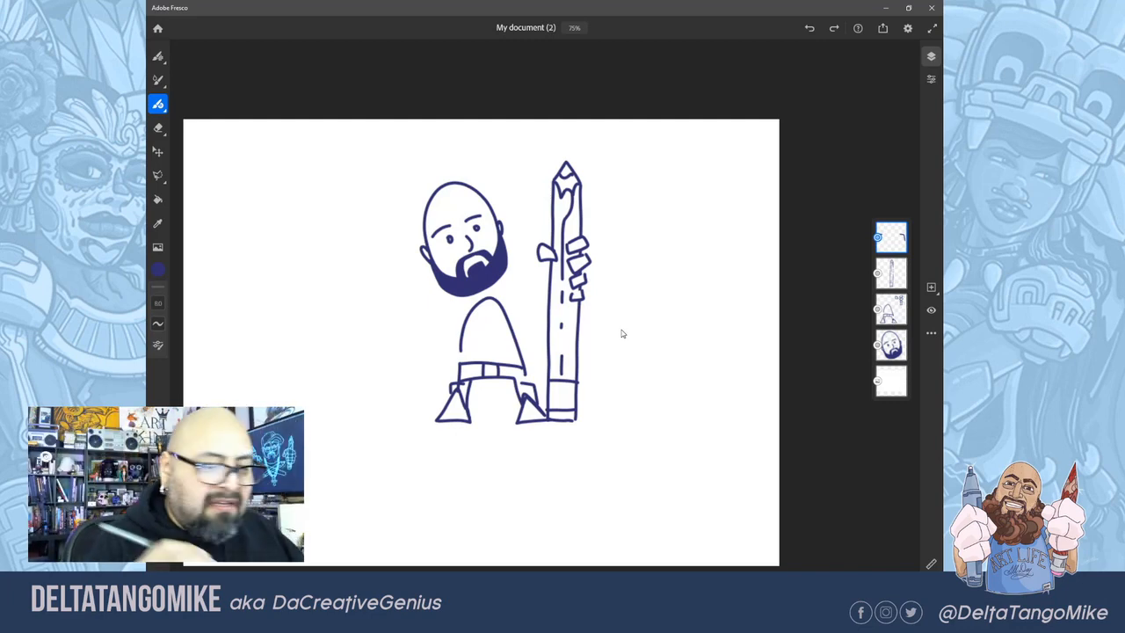
Step: Draw a fist with a pointing finger on the canvas to the left of the torso
scroll(622, 334, up, 3)
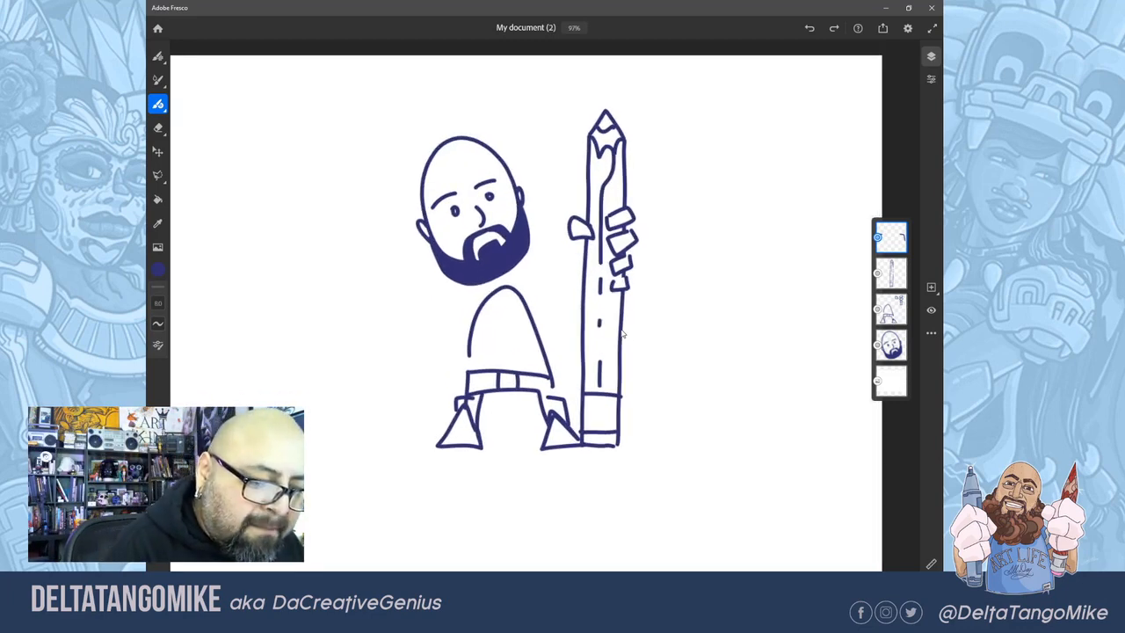
mouse_move(409, 319)
mouse_down()
mouse_move(428, 327)
mouse_move(400, 308)
mouse_move(420, 316)
mouse_move(418, 357)
mouse_move(434, 346)
mouse_move(425, 356)
mouse_move(399, 364)
mouse_move(385, 327)
mouse_up()
key(ctrl+z)
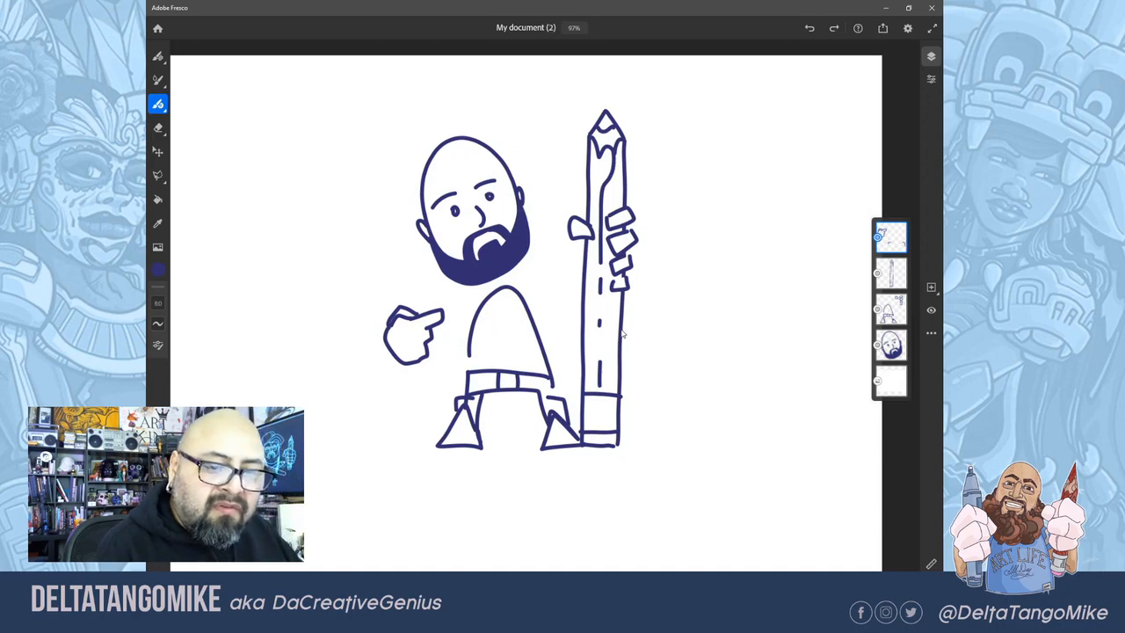
mouse_move(582, 253)
mouse_down()
mouse_move(569, 290)
mouse_move(579, 300)
mouse_up()
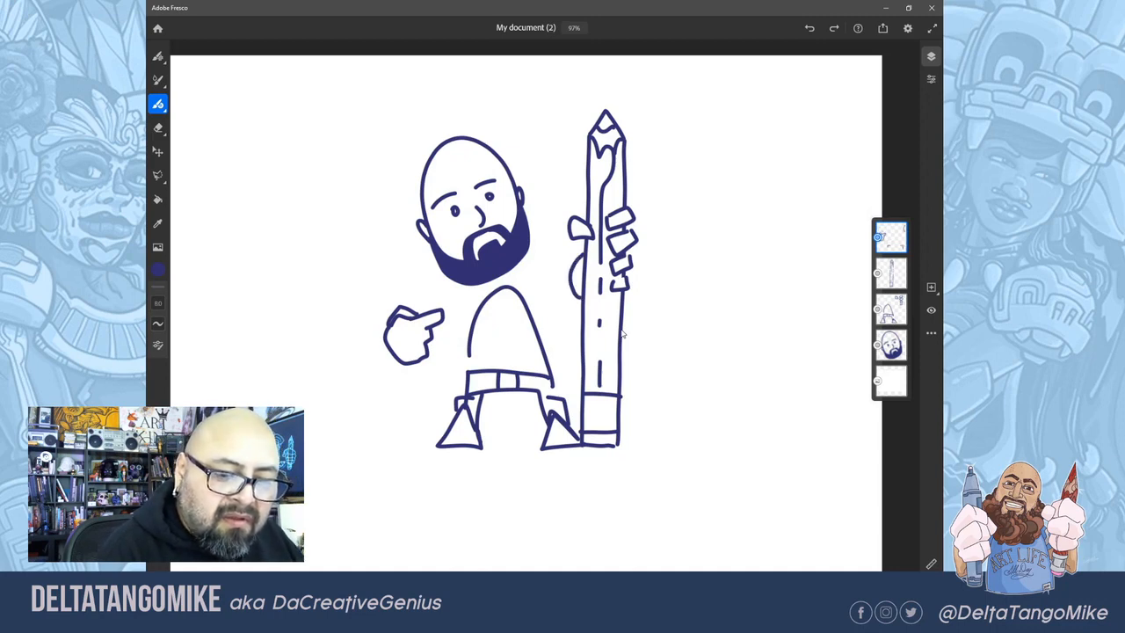
mouse_move(514, 287)
mouse_down()
mouse_move(534, 302)
mouse_move(577, 293)
mouse_up()
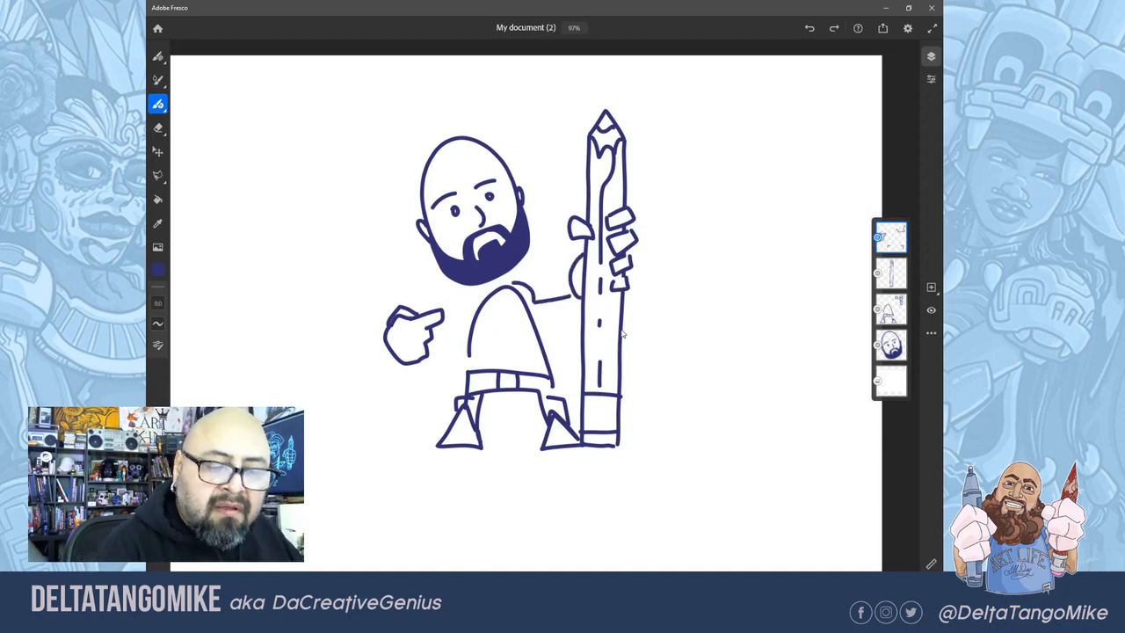
key(ctrl+z)
key(ctrl+z)
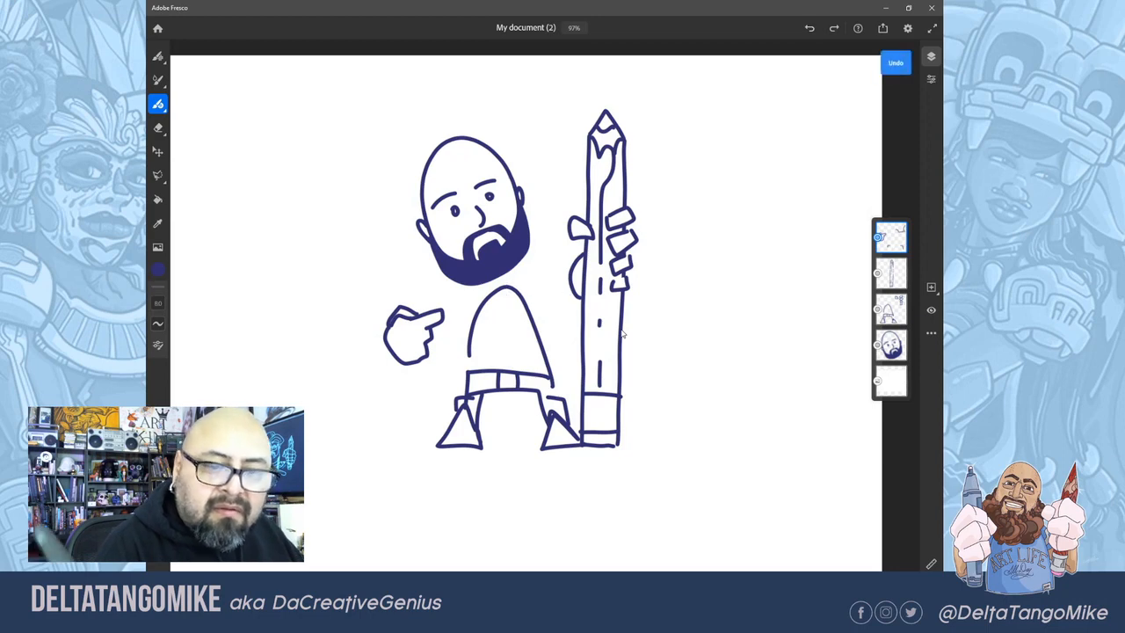
key(ctrl+z)
Step: Draw the palm behind the pencil and both arms joining the shoulders to the hands
mouse_move(580, 255)
mouse_down()
mouse_move(572, 303)
mouse_move(536, 304)
mouse_move(547, 292)
mouse_move(514, 287)
mouse_move(445, 318)
mouse_move(445, 341)
mouse_move(430, 353)
mouse_move(446, 336)
mouse_up()
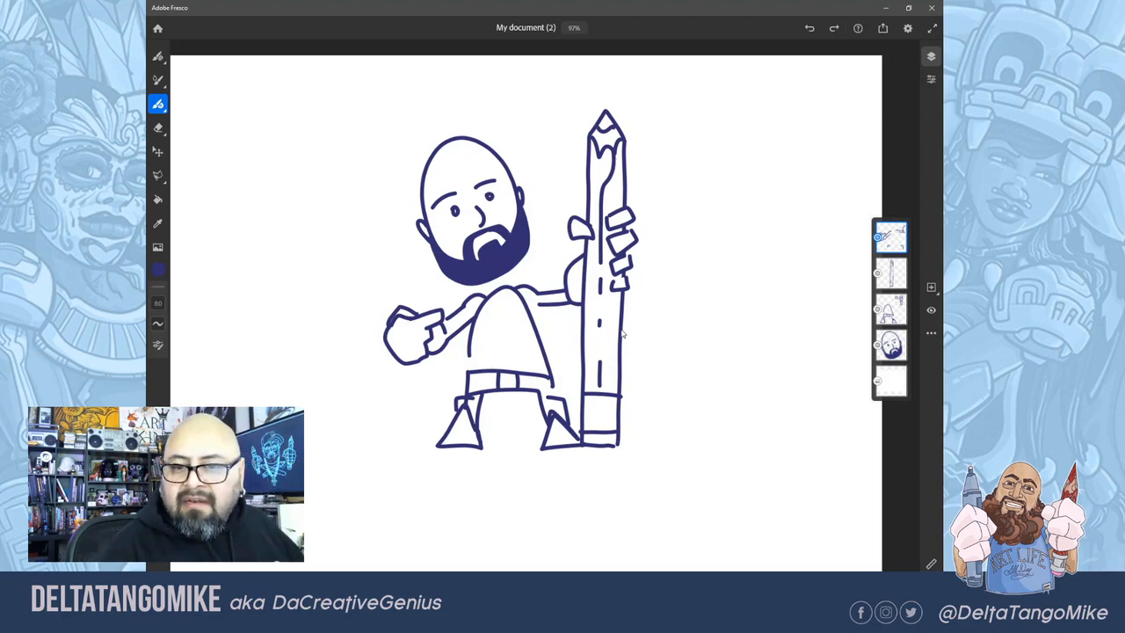
Step: On the body layer, replace the torso's rounded top with a V-neck collar and erase the leg lines overlapping the shoe
click(891, 309)
key(e)
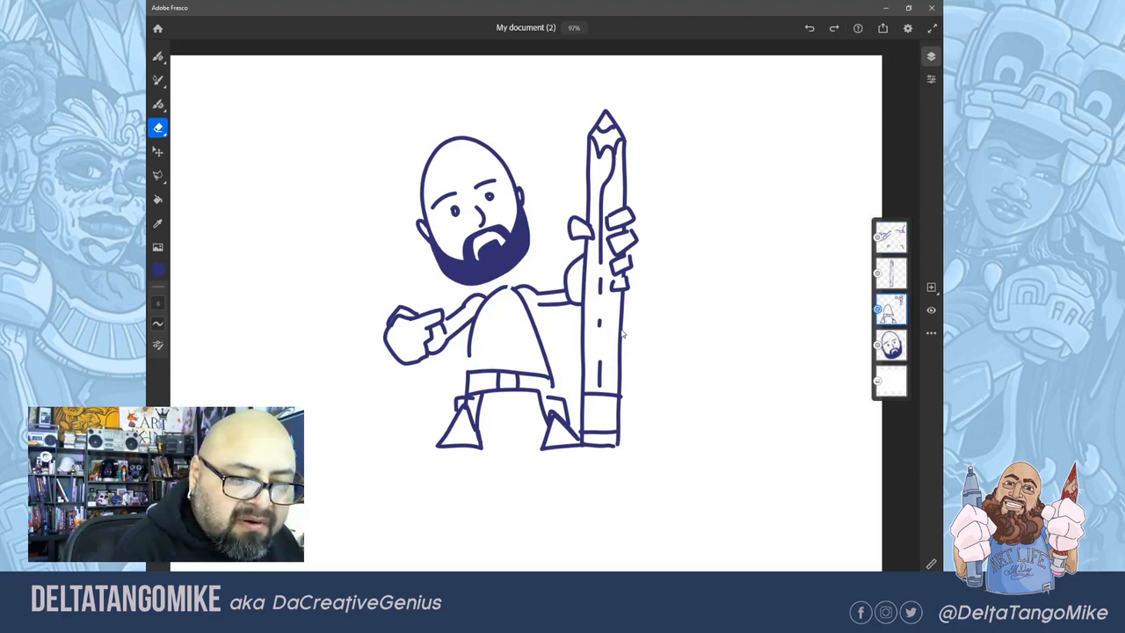
mouse_move(506, 285)
mouse_down()
mouse_move(479, 295)
mouse_move(516, 282)
mouse_move(500, 314)
mouse_move(514, 288)
mouse_up()
key(b)
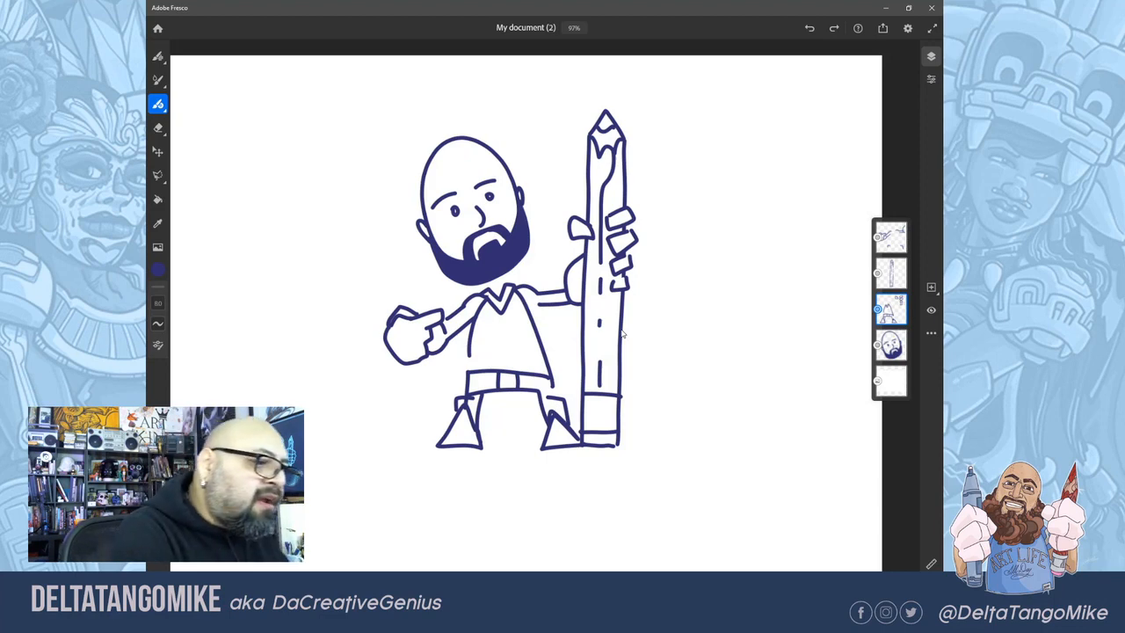
key(e)
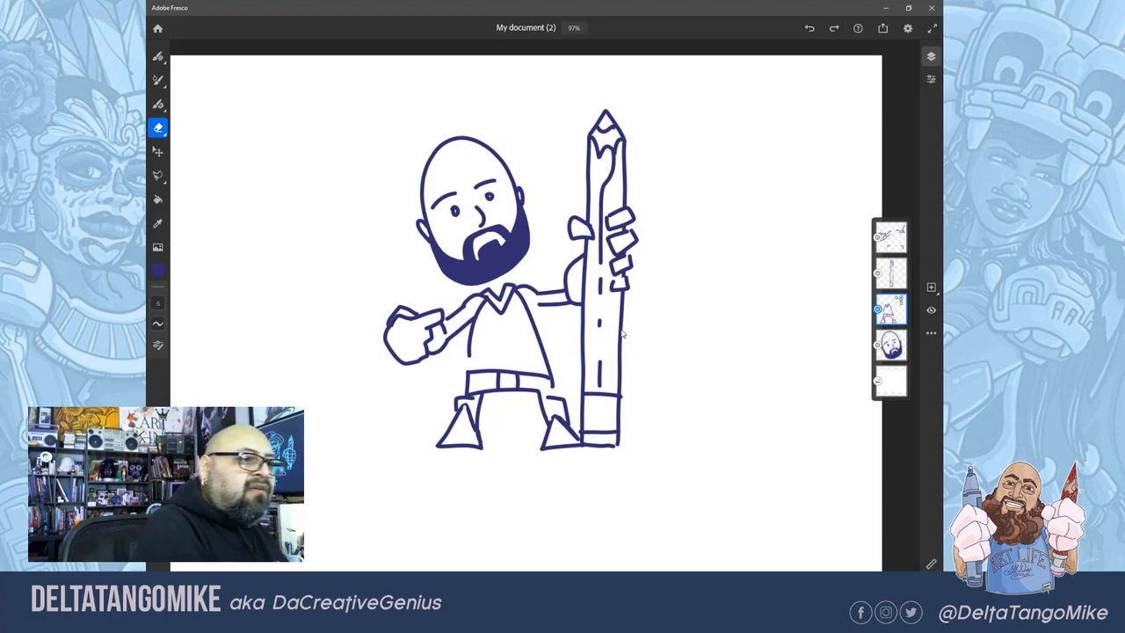
key(b)
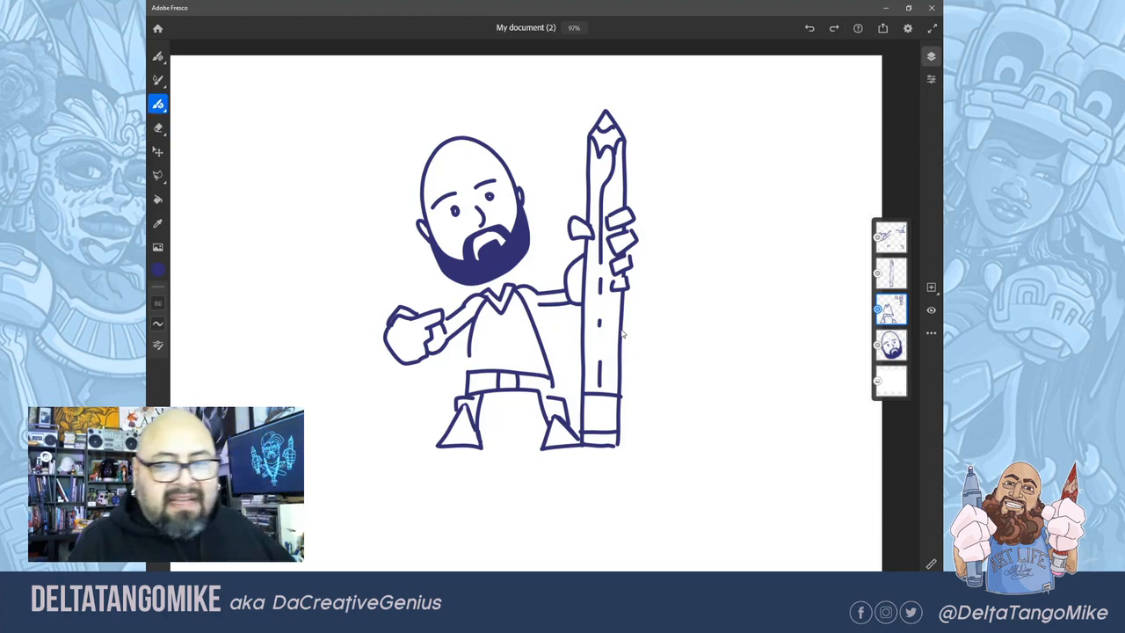
Step: Combine all the layers of the bearded man and pencil drawing into one group above the blank base layer
key(ctrl+0)
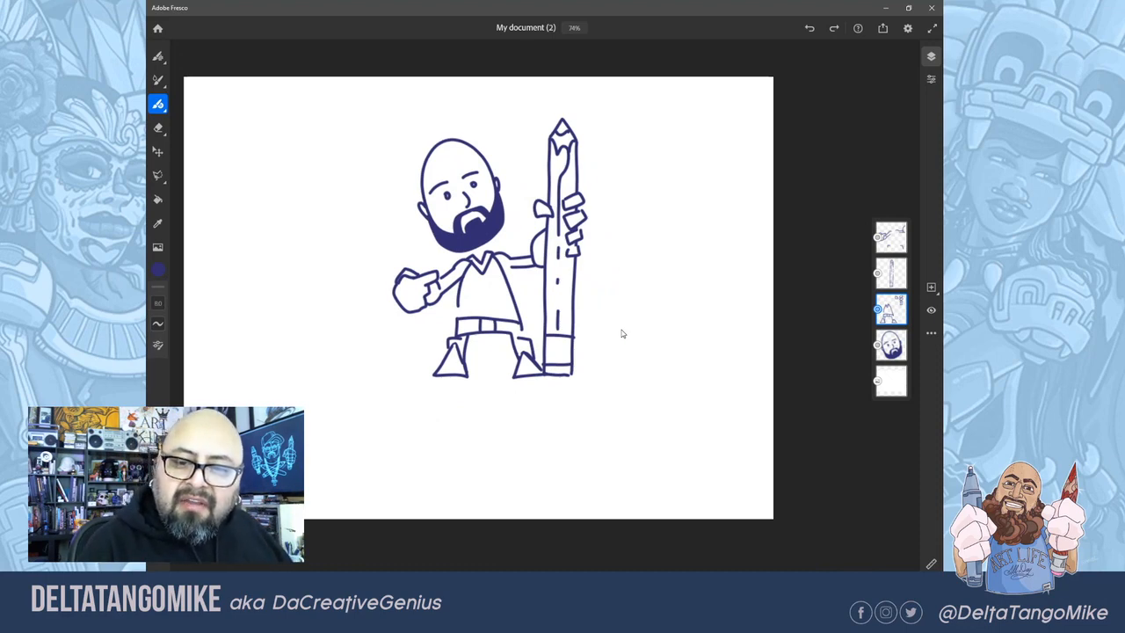
drag(891, 237, 892, 269)
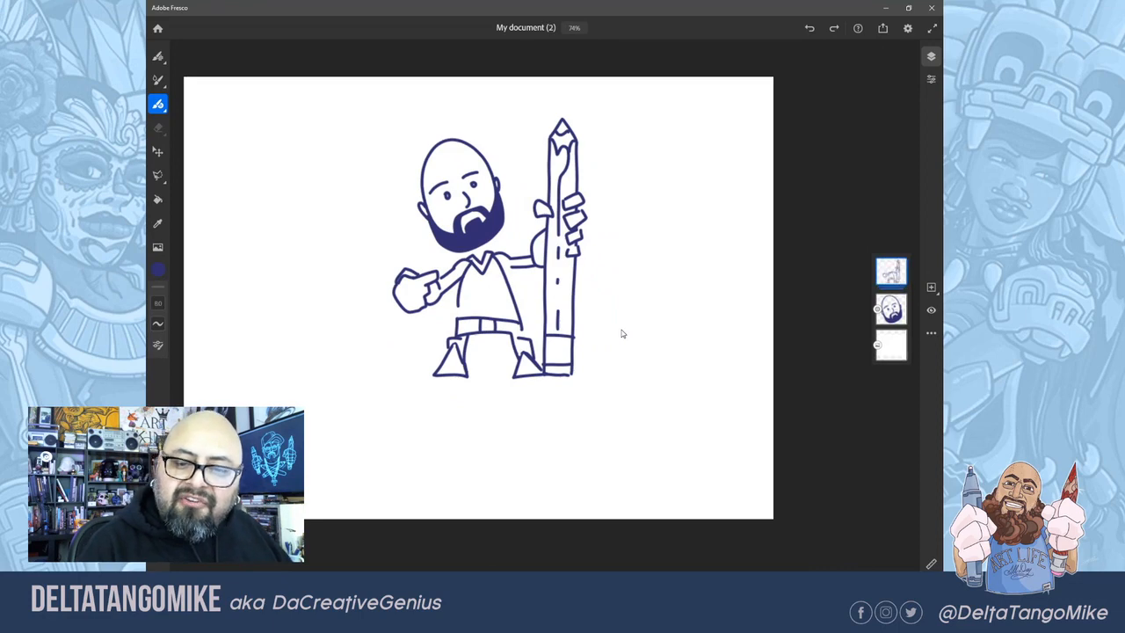
key(ctrl+e)
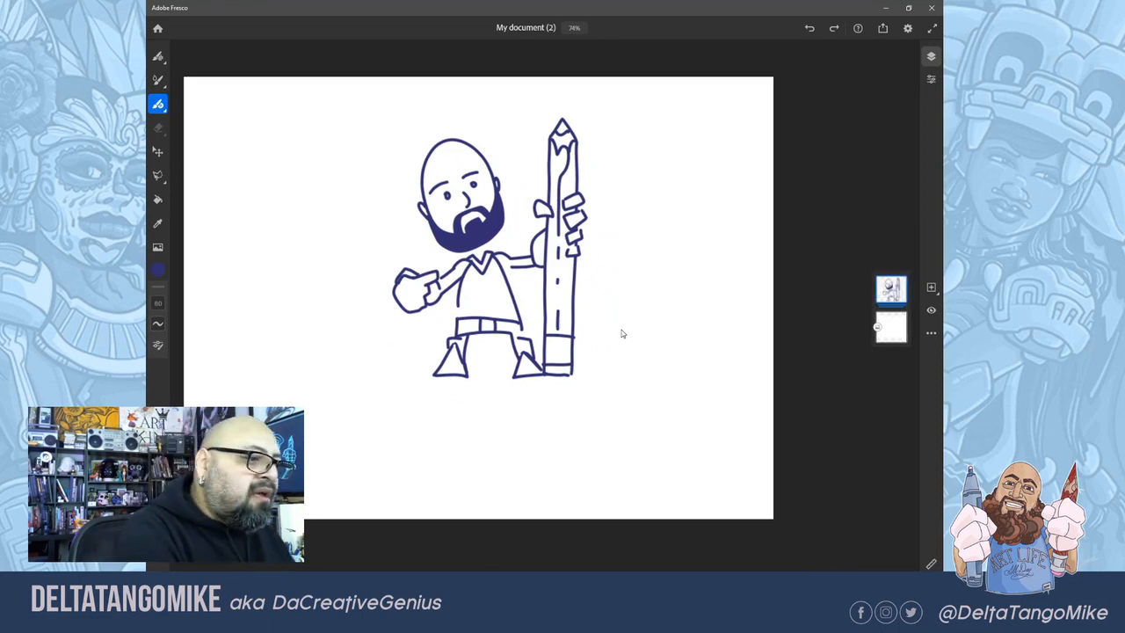
Step: Enlarge the grouped drawing to fill most of the canvas height and shift it slightly to the left
key(ctrl+t)
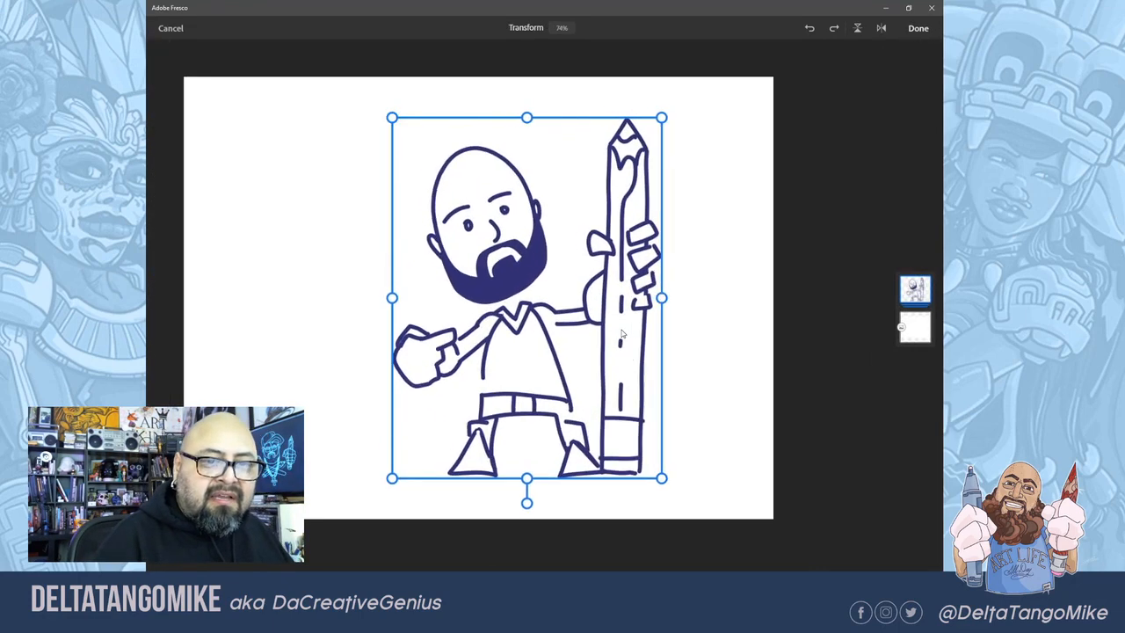
drag(623, 334, 607, 334)
click(919, 28)
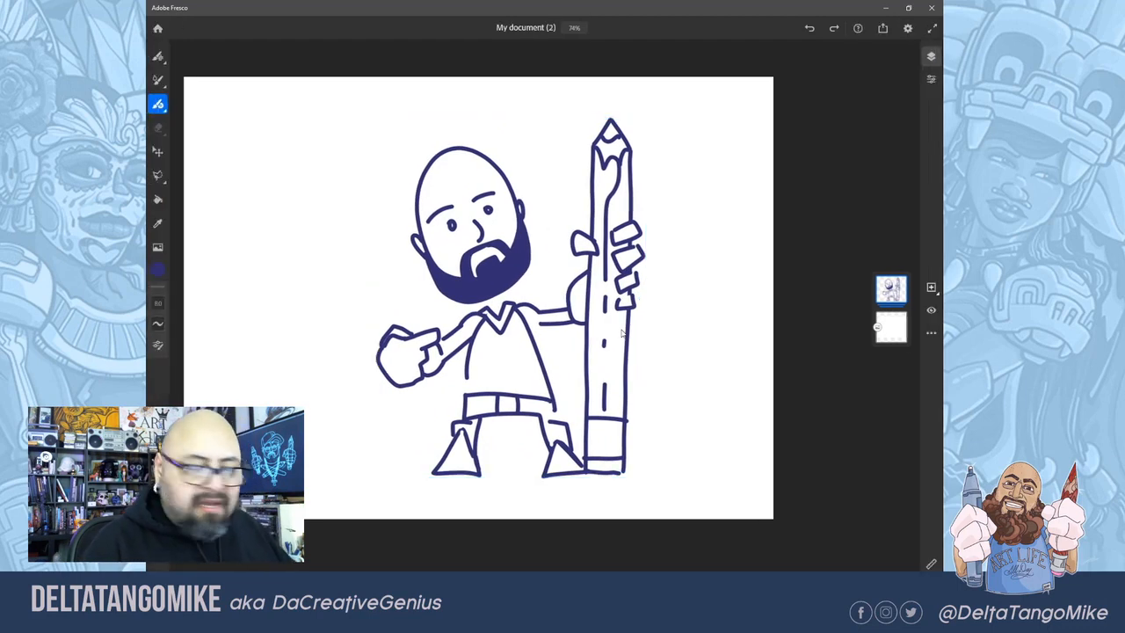
Step: Add a new layer on top and draw a small signature beside the pencil's base with the Basic round brush at size 30
key(ctrl+shift+n)
scroll(623, 334, up, 5)
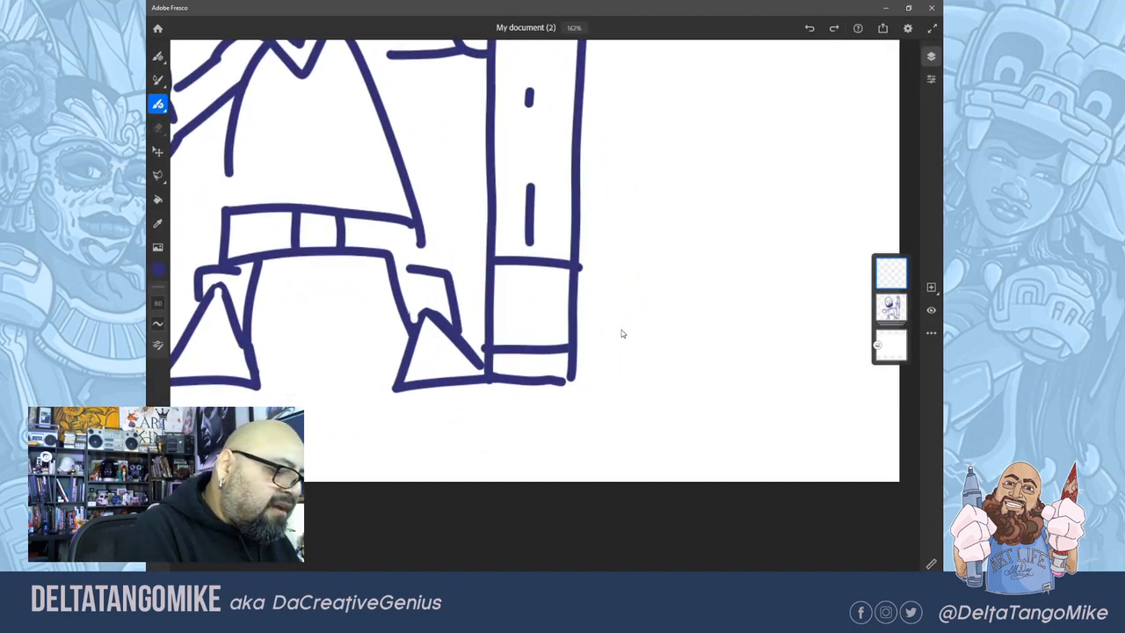
click(158, 346)
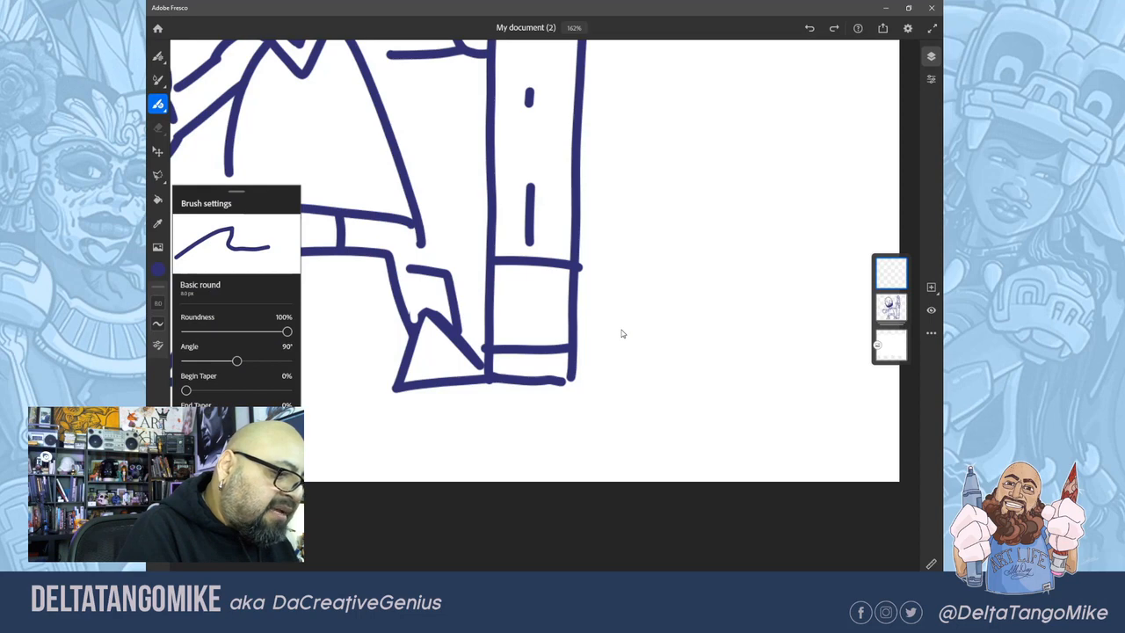
drag(159, 303, 158, 332)
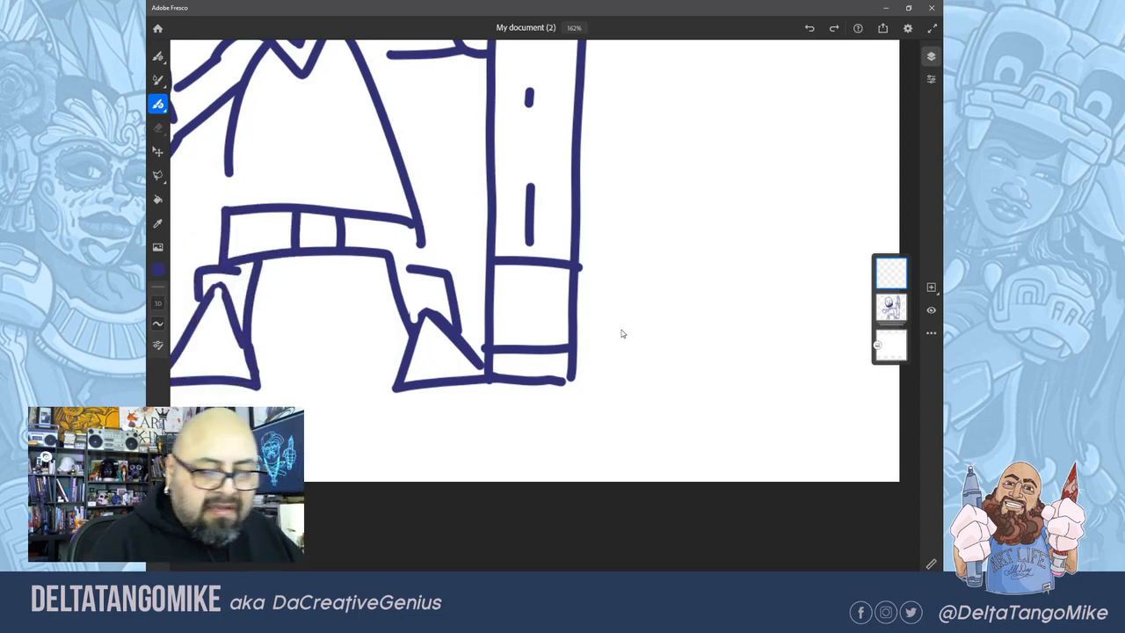
scroll(623, 334, up, 1)
mouse_move(513, 375)
mouse_down()
mouse_move(497, 431)
mouse_move(546, 366)
mouse_move(582, 343)
mouse_move(531, 393)
mouse_up()
drag(542, 355, 539, 387)
drag(550, 351, 546, 381)
mouse_move(556, 346)
mouse_down()
mouse_move(553, 377)
mouse_move(564, 350)
mouse_up()
mouse_move(568, 342)
mouse_down()
mouse_move(580, 335)
mouse_move(576, 360)
mouse_move(573, 349)
mouse_up()
scroll(622, 334, down, 5)
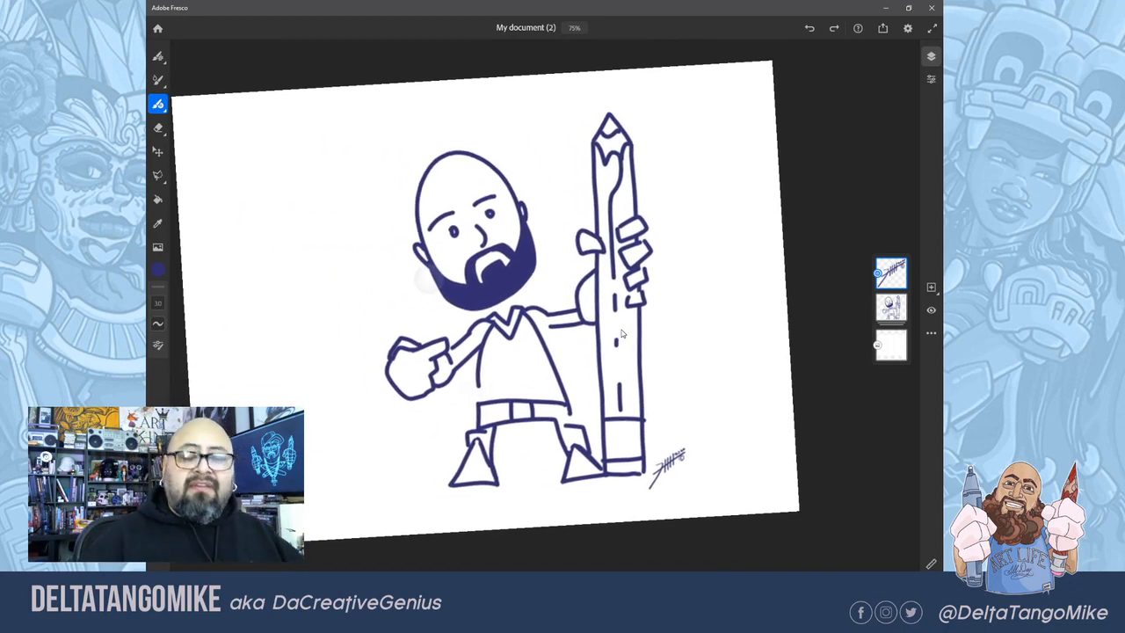
scroll(623, 334, left, 1)
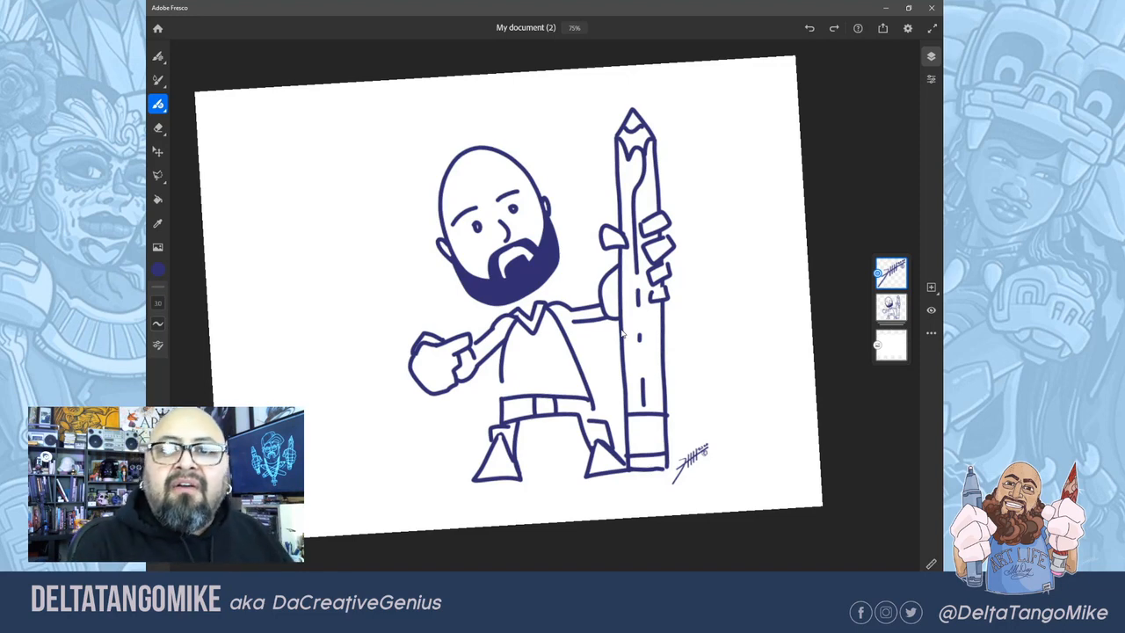
Step: Set up an export of the drawing in PDF format with the file name DTM
click(882, 27)
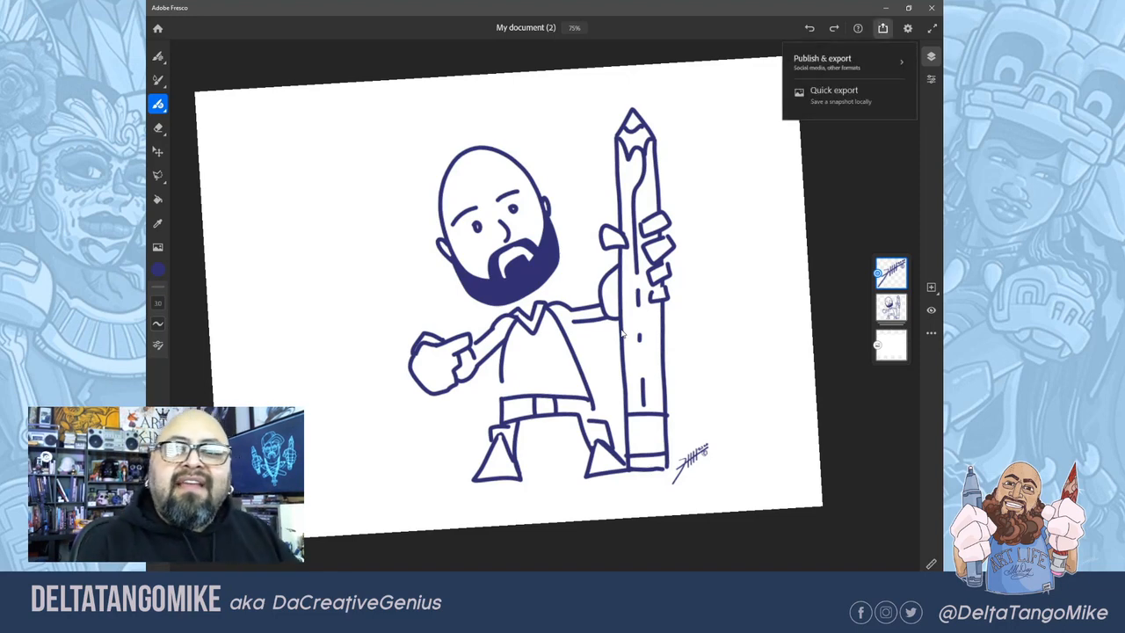
click(849, 62)
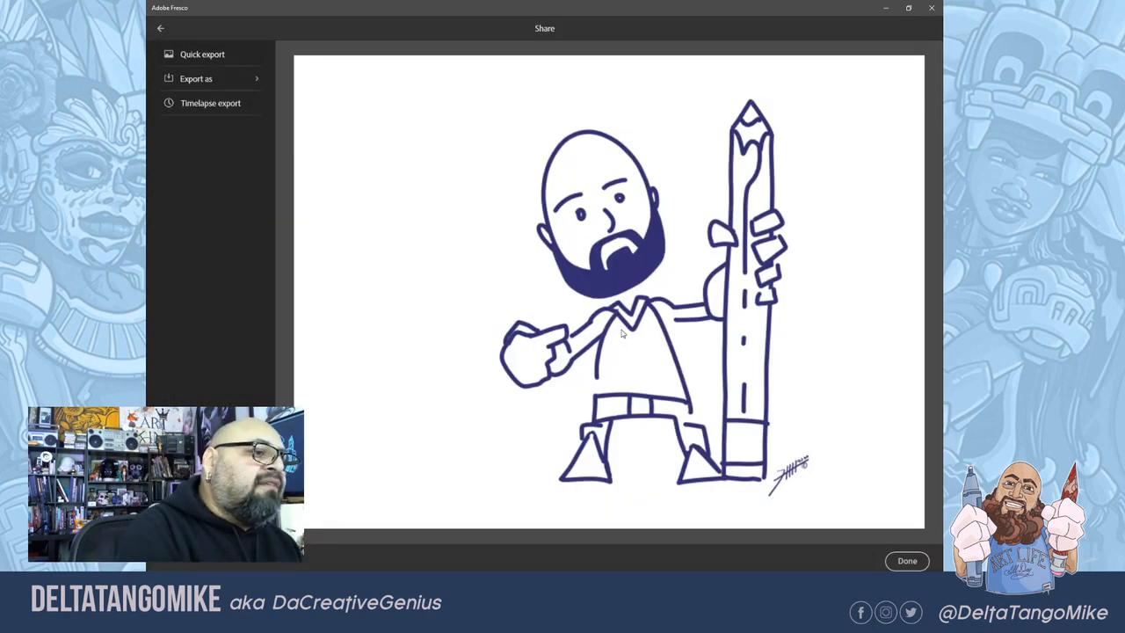
click(197, 79)
click(234, 124)
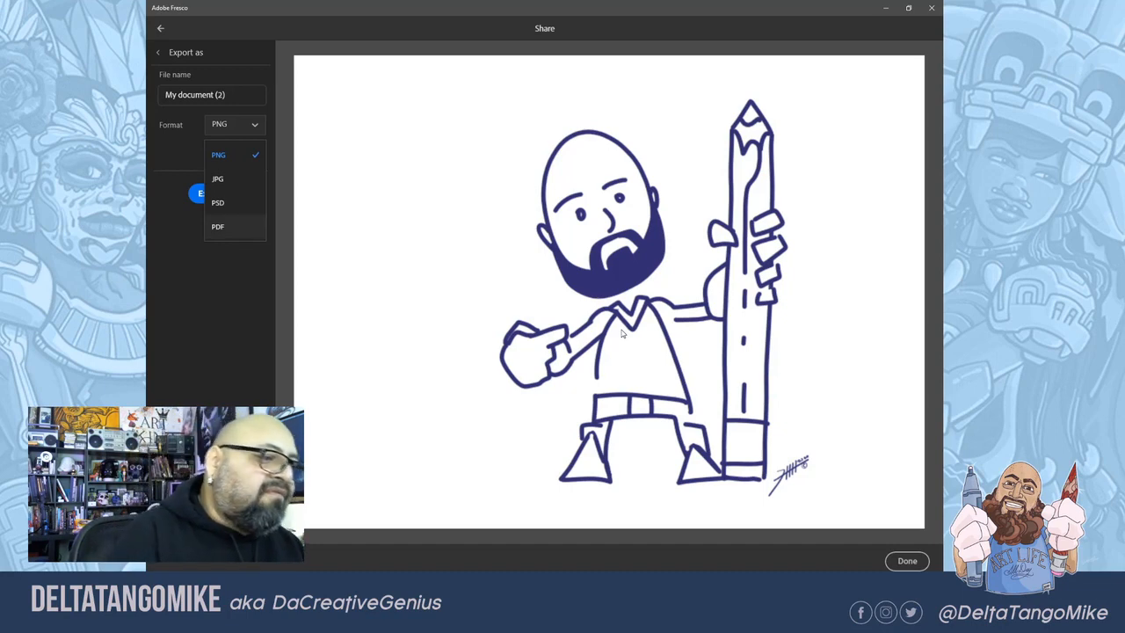
click(218, 227)
click(214, 94)
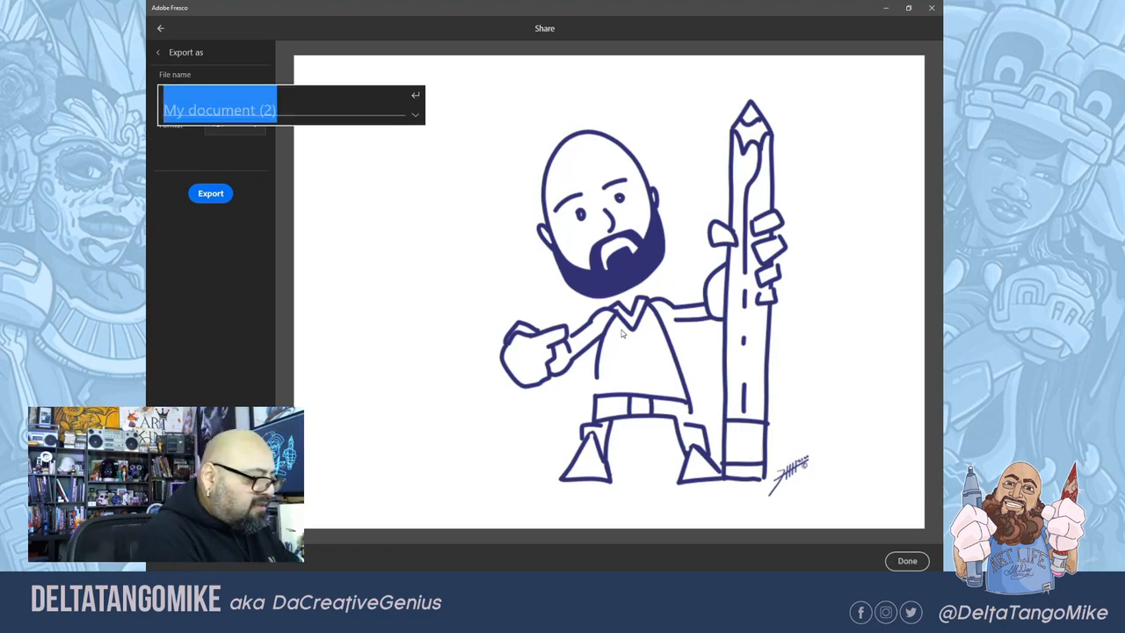
text(DTM)
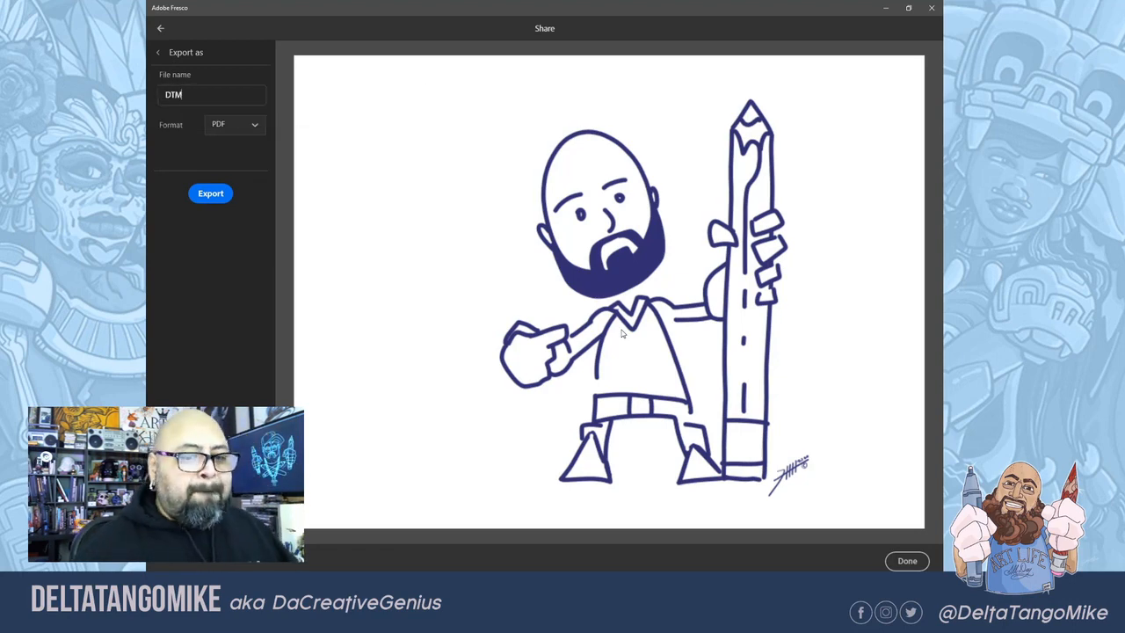
Step: Export the drawing as DTM.pdf into the Adobe Fresco Pre folder inside Work > 2020
click(211, 194)
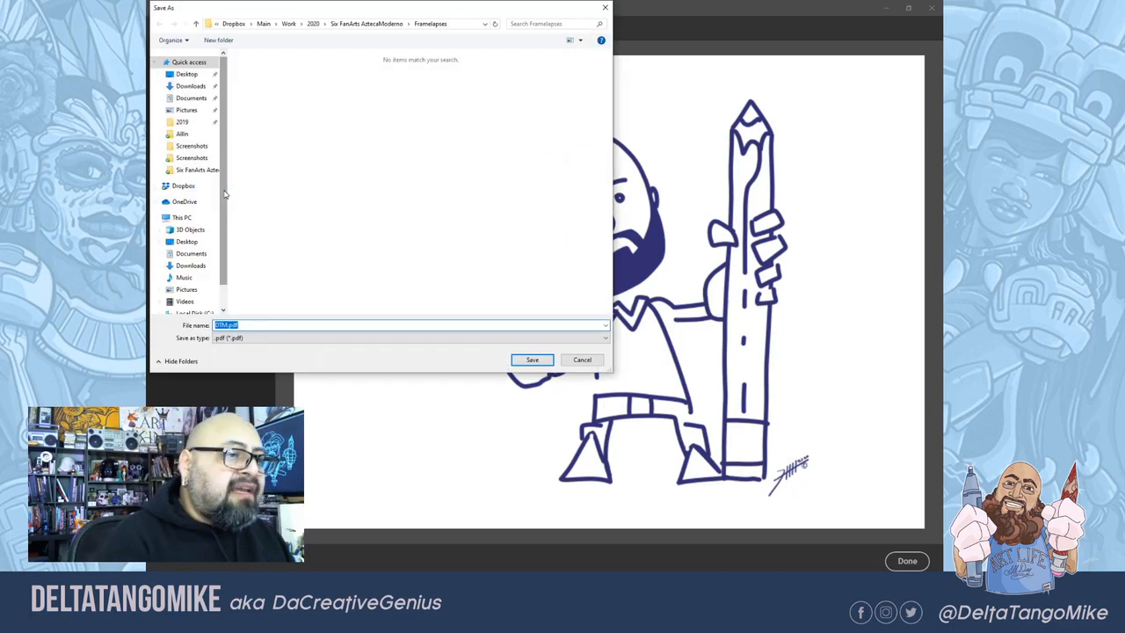
click(313, 23)
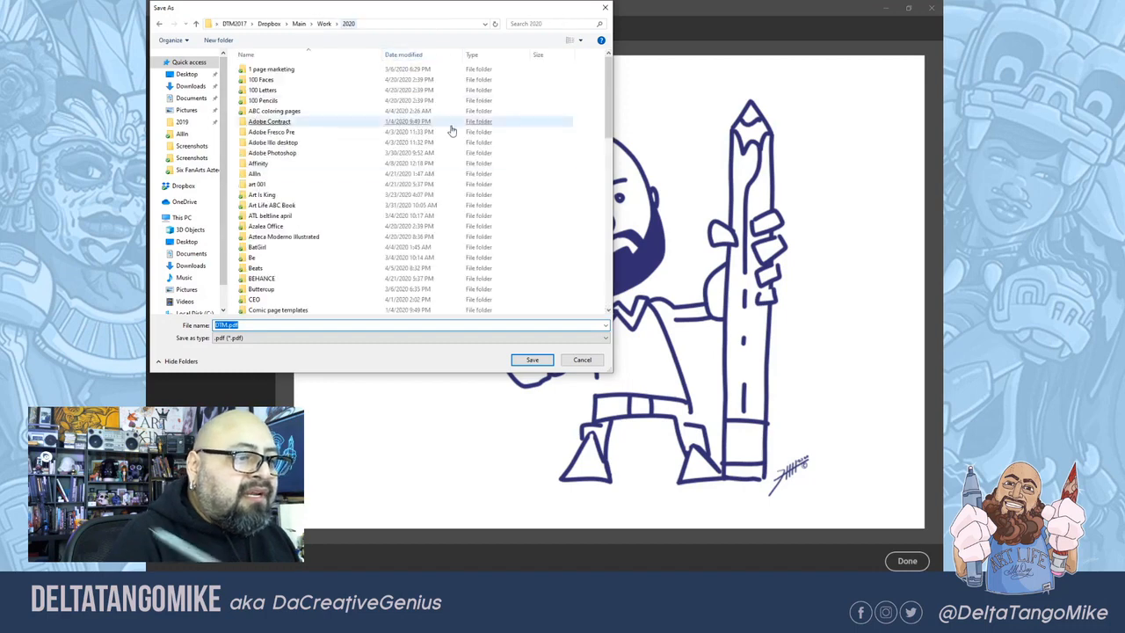
double_click(308, 132)
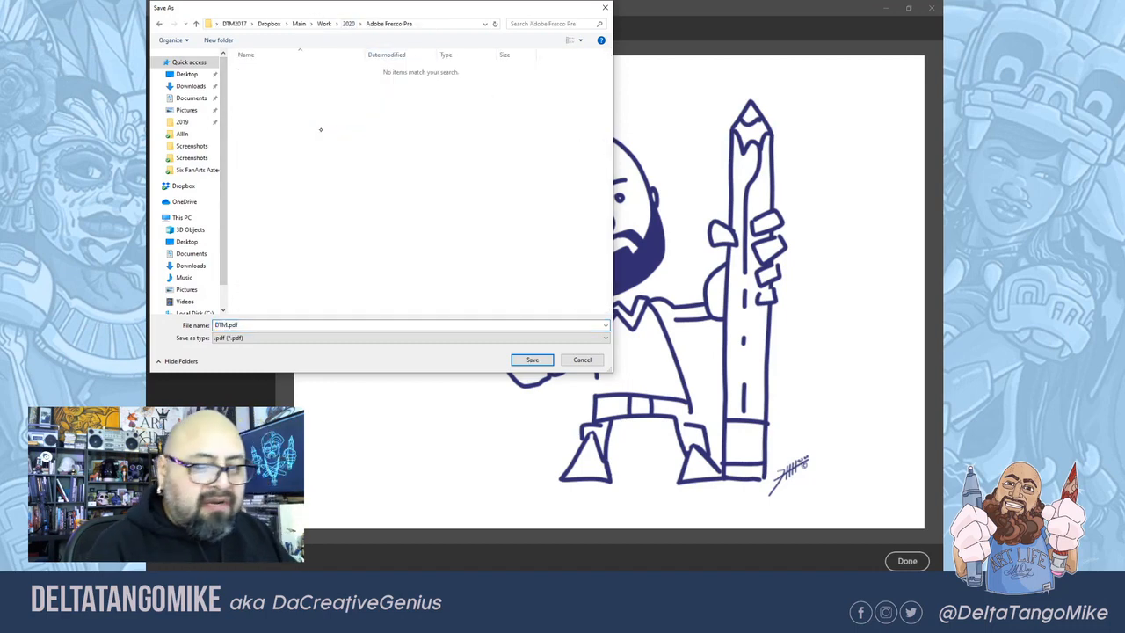
click(537, 360)
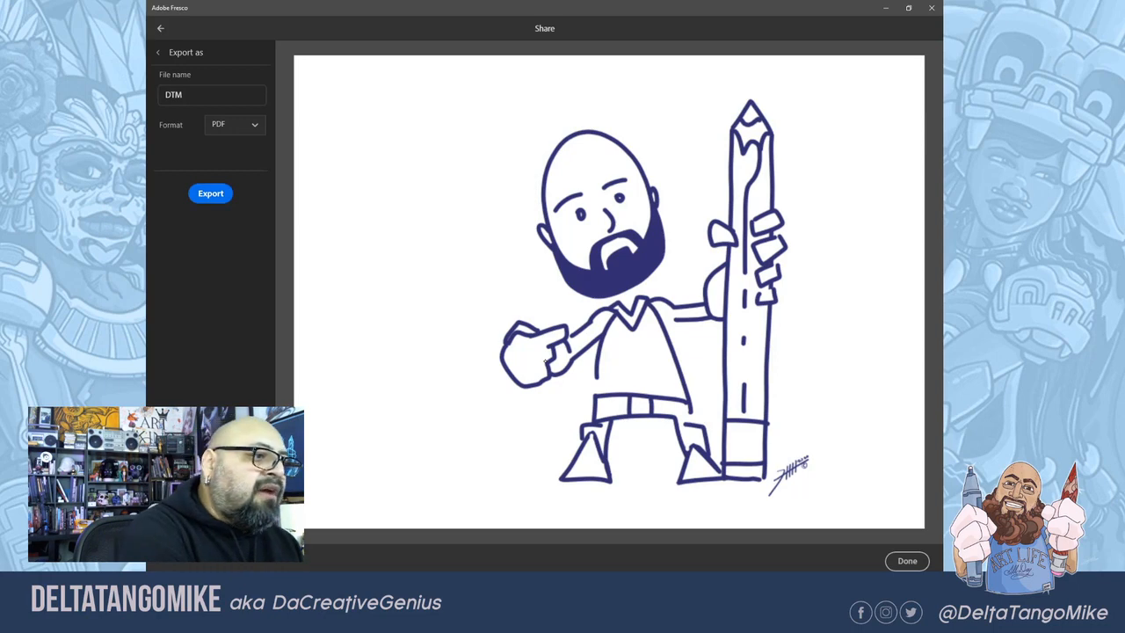
Step: Export the drawing's timelapse as an MP4 named "dtm v1" into the Adobe Fresco Pre folder
click(158, 53)
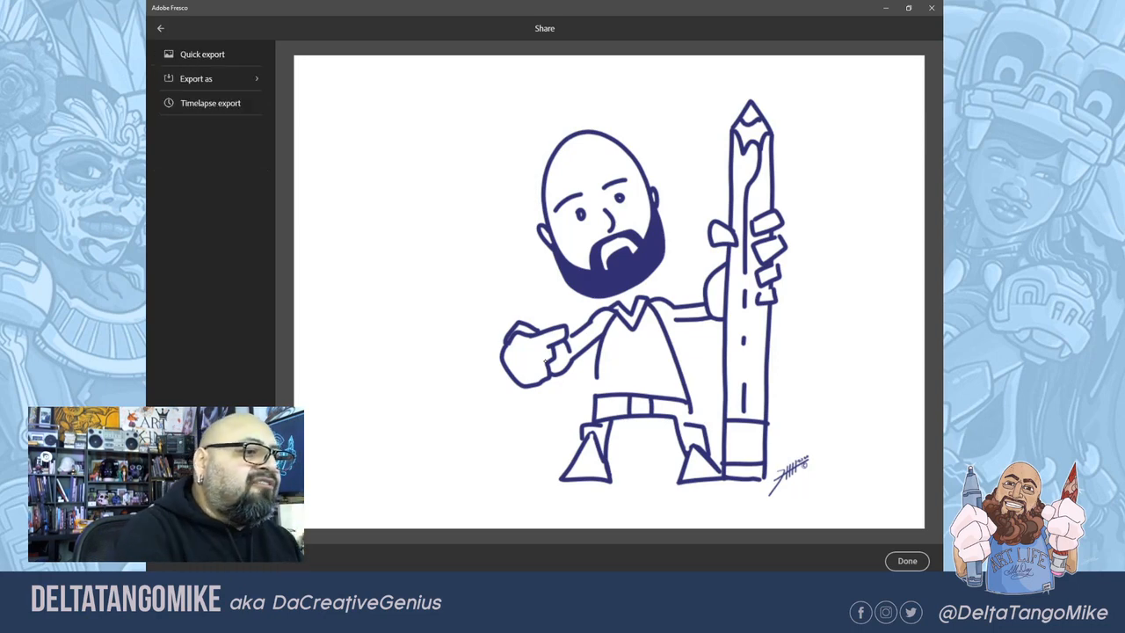
click(210, 104)
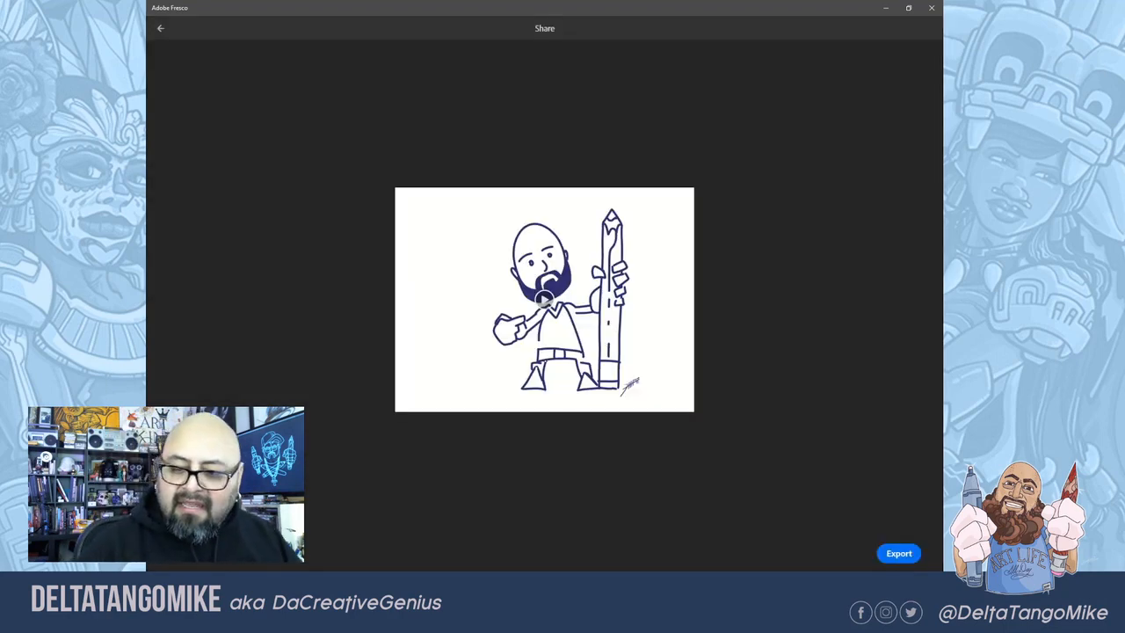
click(898, 552)
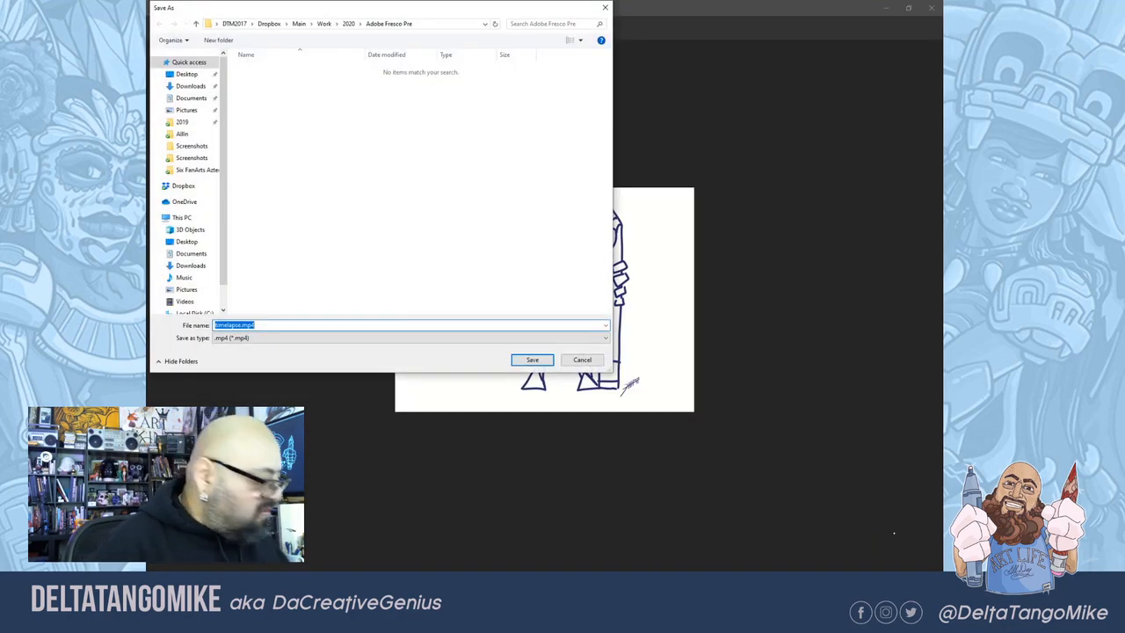
text(dtm)
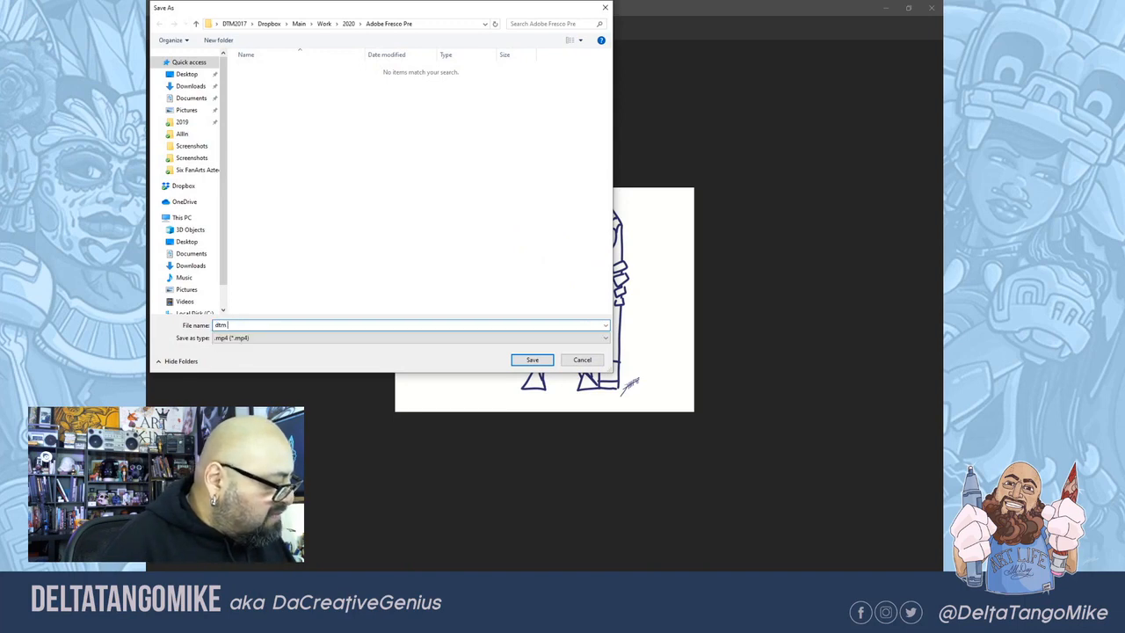
text( v1)
click(540, 361)
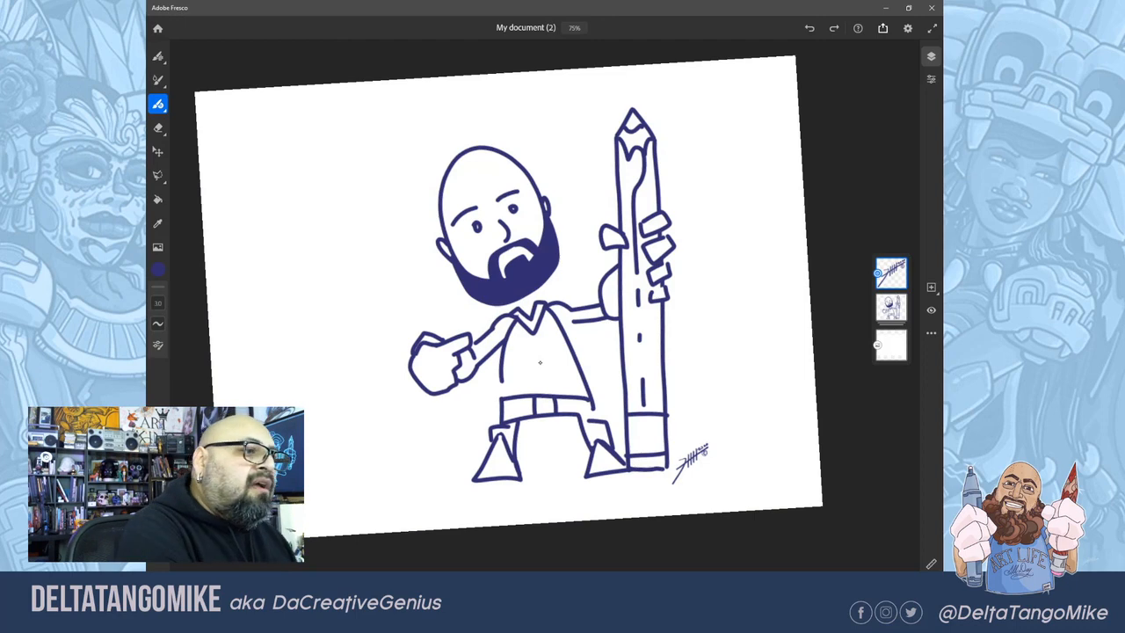
Step: Close the drawing and view the file options for My document (2) among the cloud documents
key(ctrl+w)
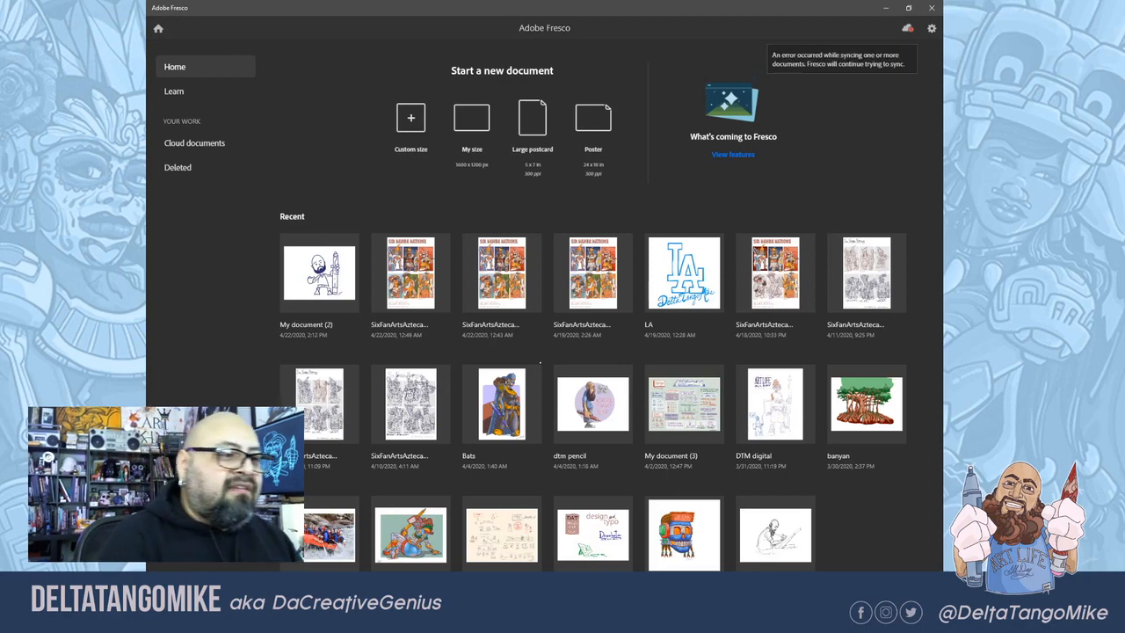
click(194, 143)
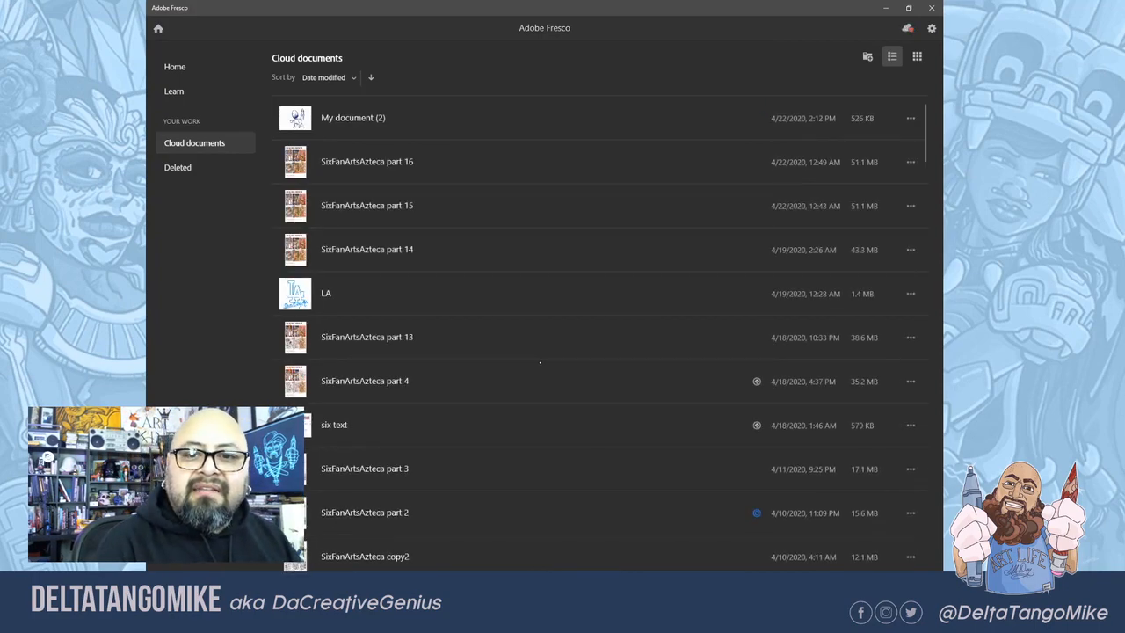
click(911, 118)
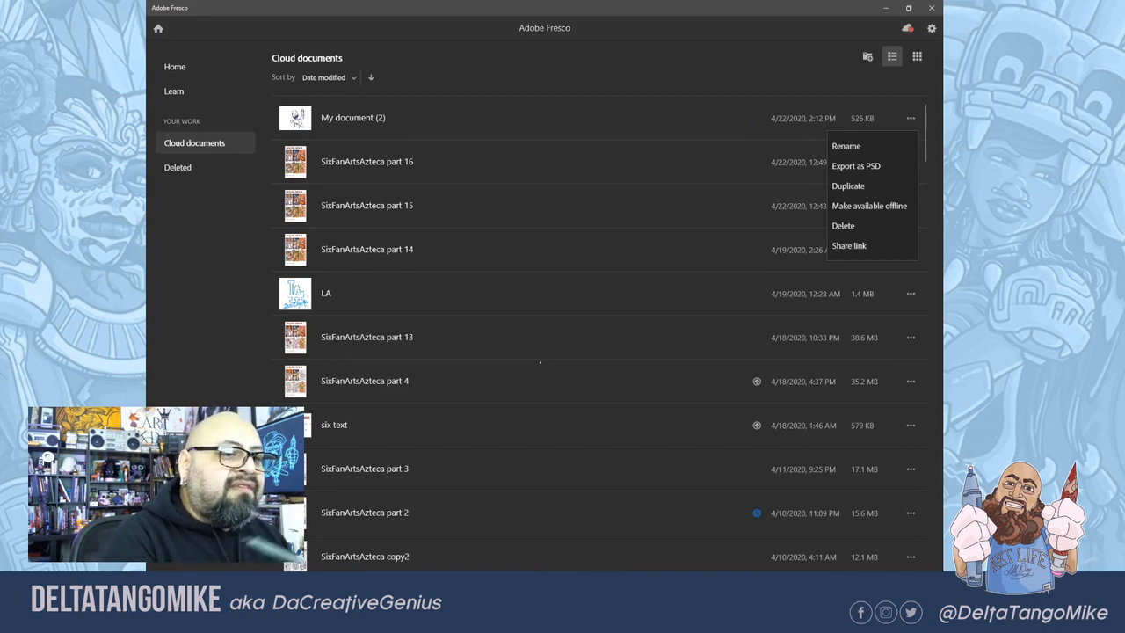
Step: Reopen My document (2) and rename the document as DTM
click(352, 118)
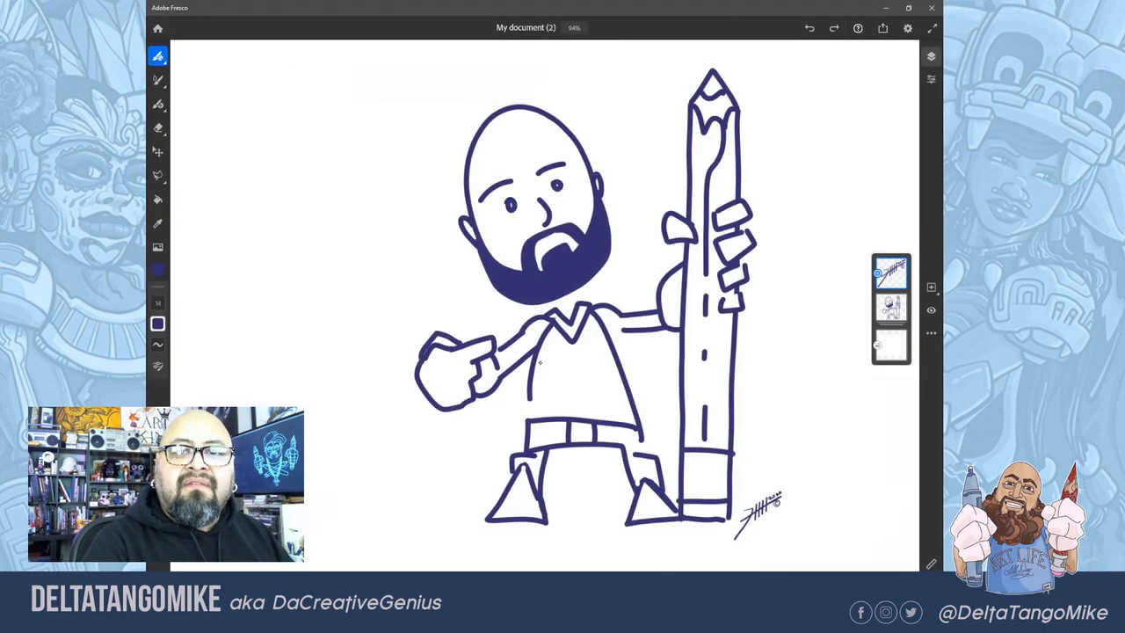
click(908, 27)
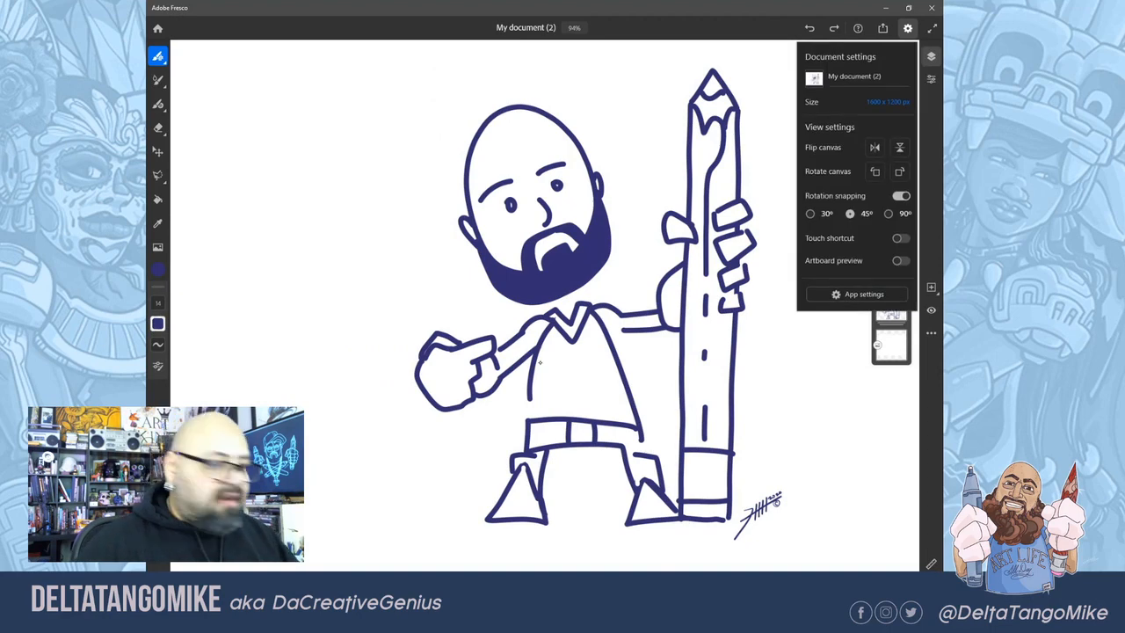
click(854, 76)
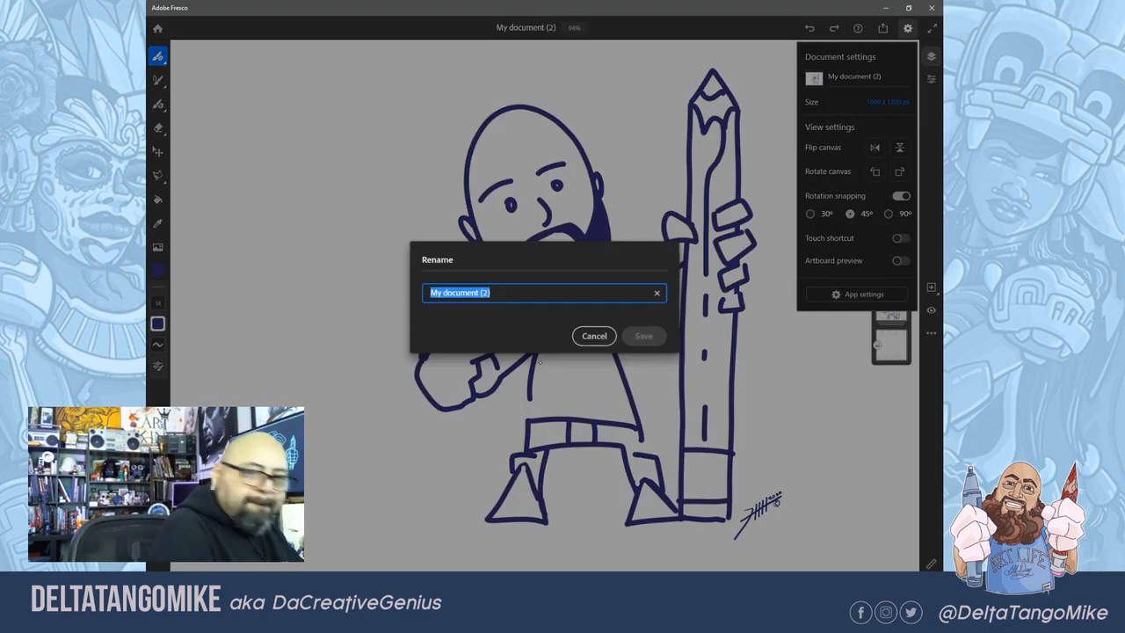
text(DTM)
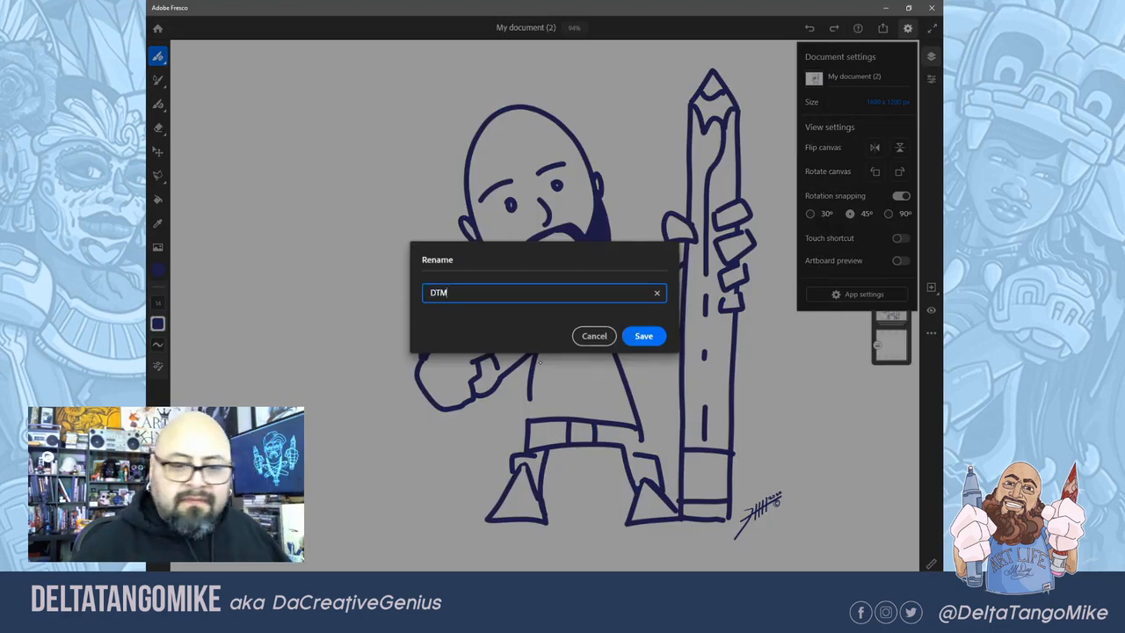
click(643, 336)
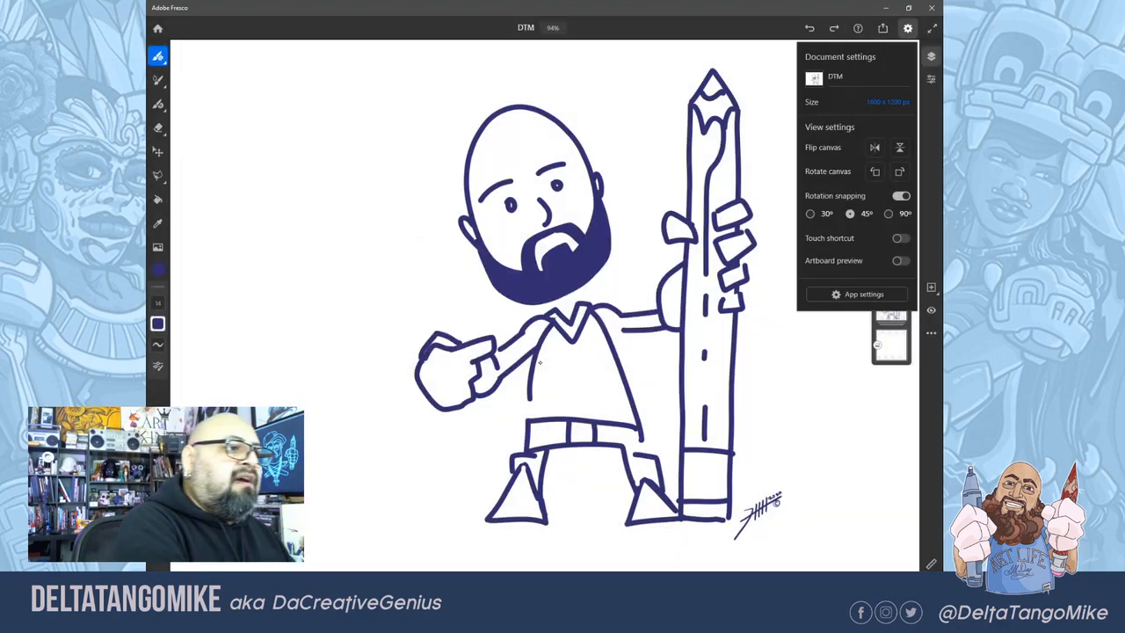
Step: Close the DTM document and switch to Adobe Illustrator 2020
key(ctrl+w)
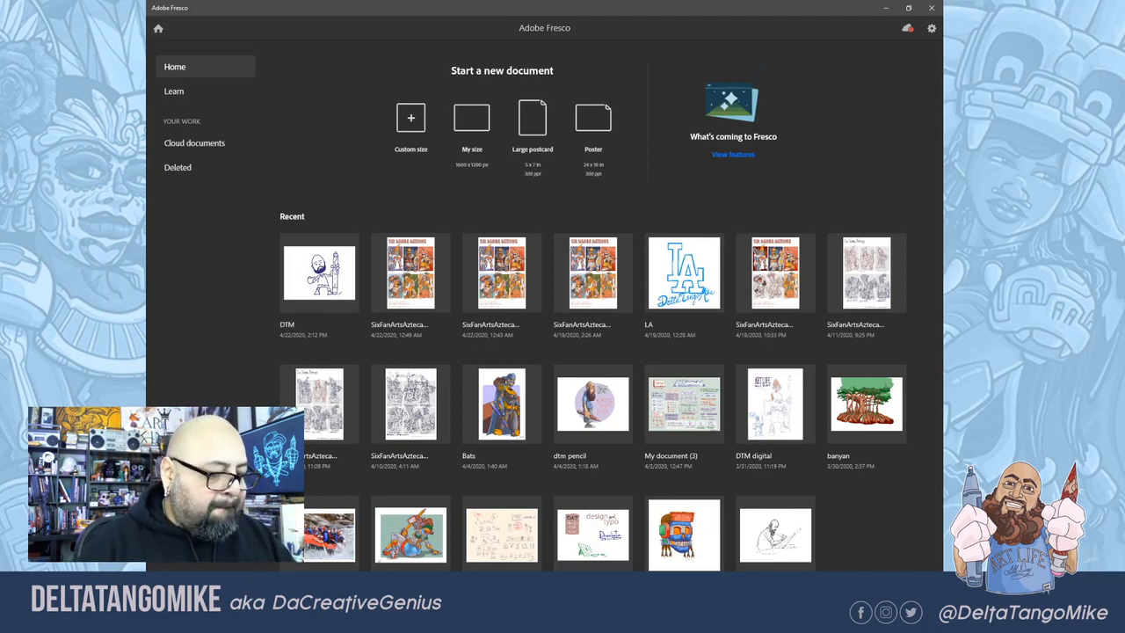
key(super)
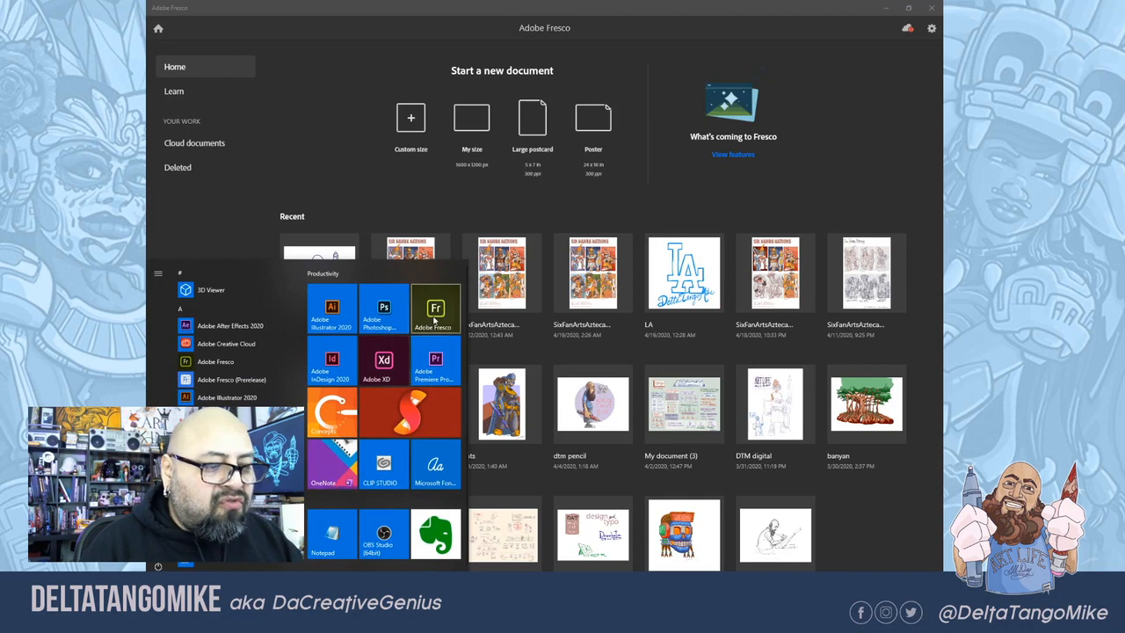
click(334, 312)
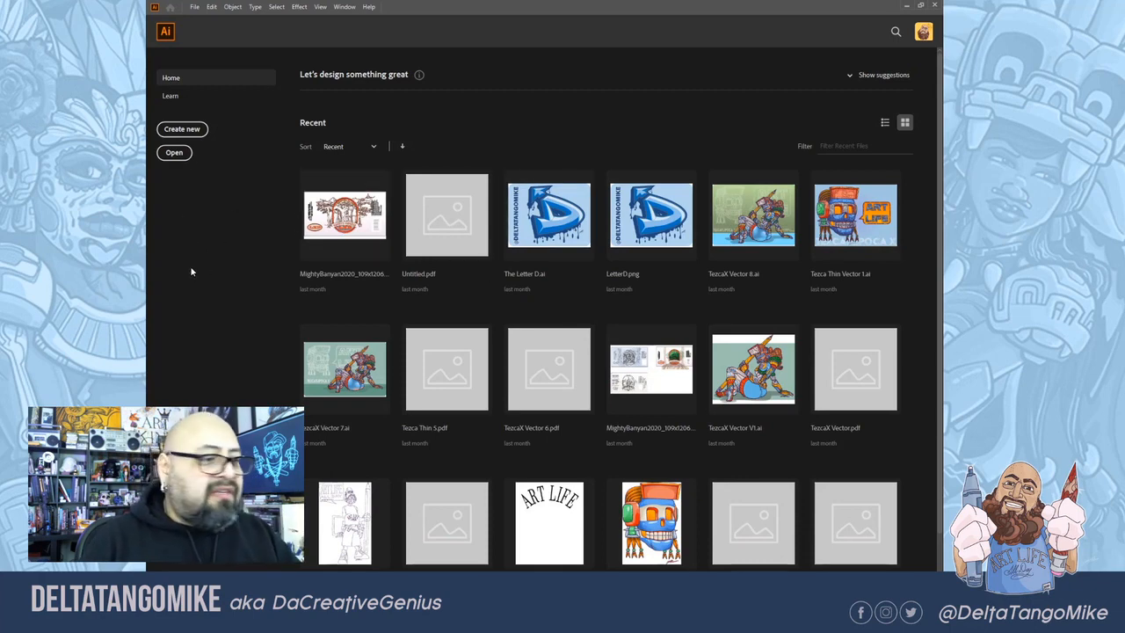
Step: Open DTM.pdf from the Adobe Fresco Pre folder inside the 2020 work folder
click(174, 154)
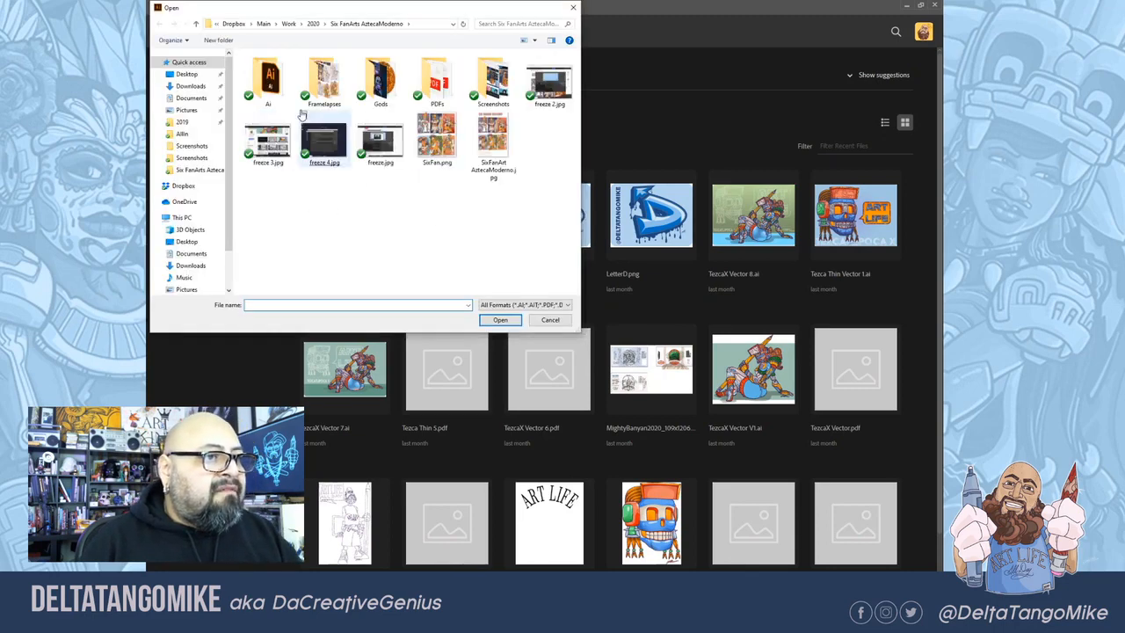
click(313, 24)
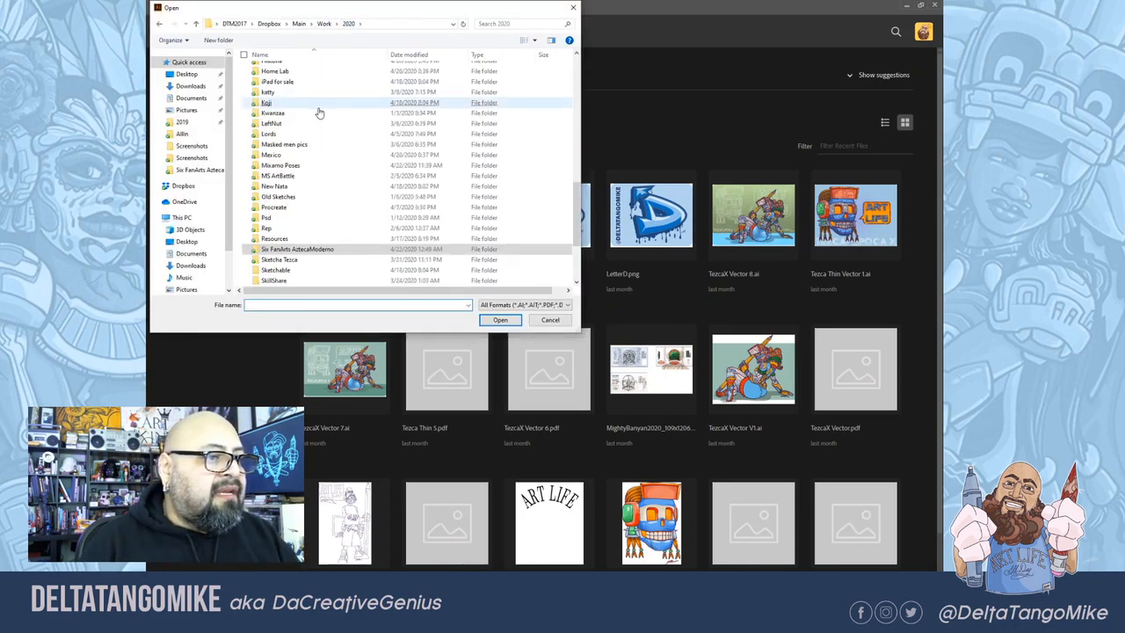
scroll(319, 112, up, 10)
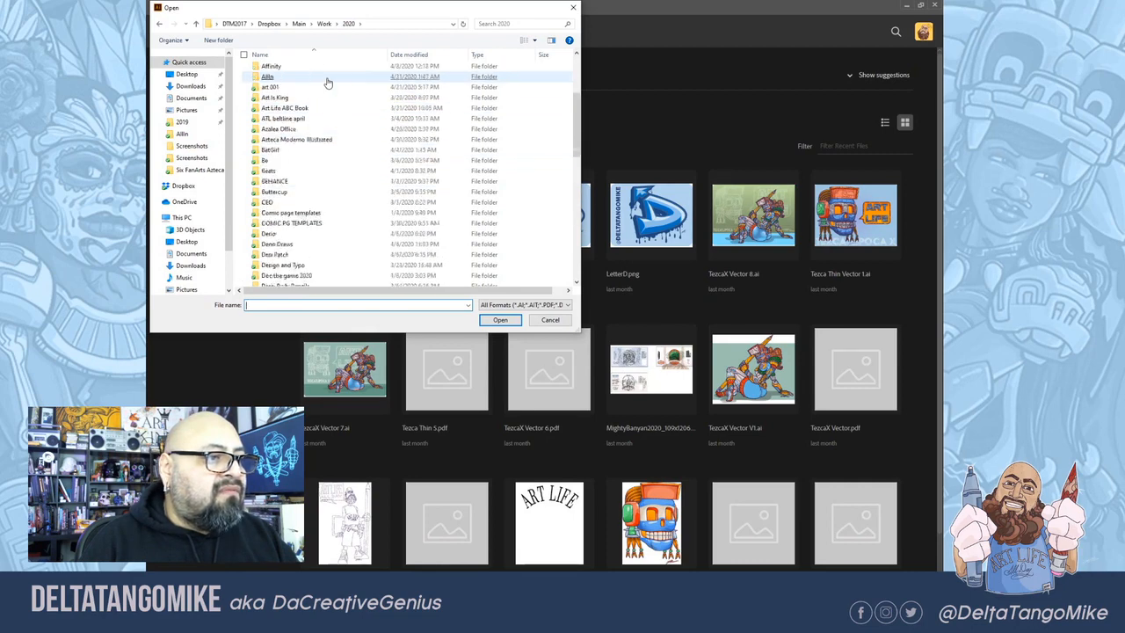
scroll(327, 82, up, 2)
double_click(325, 99)
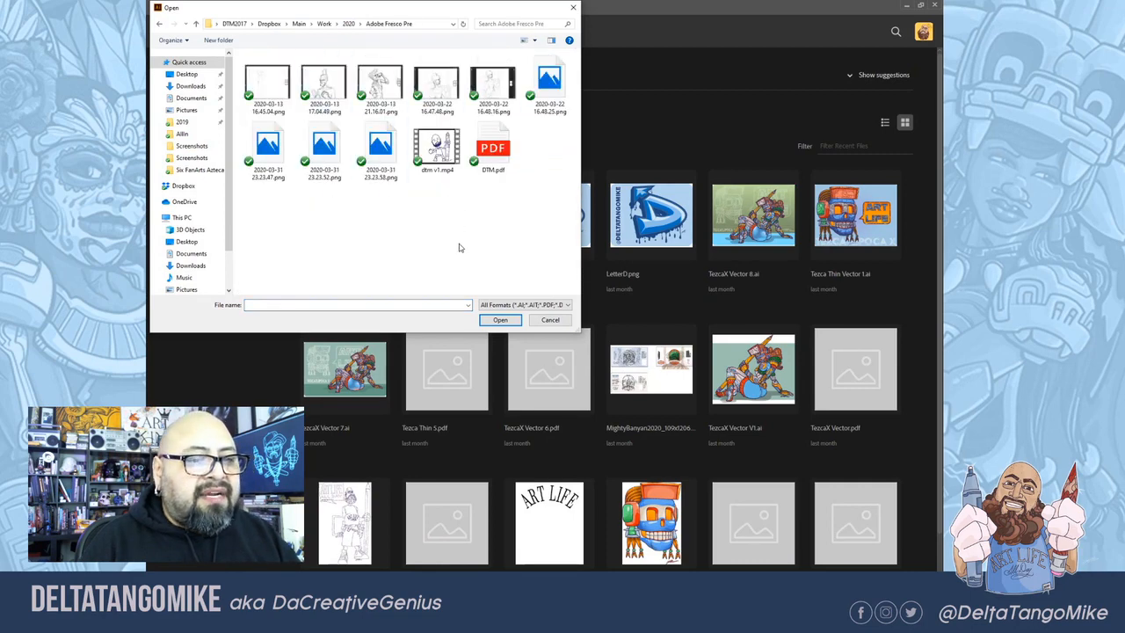
double_click(492, 167)
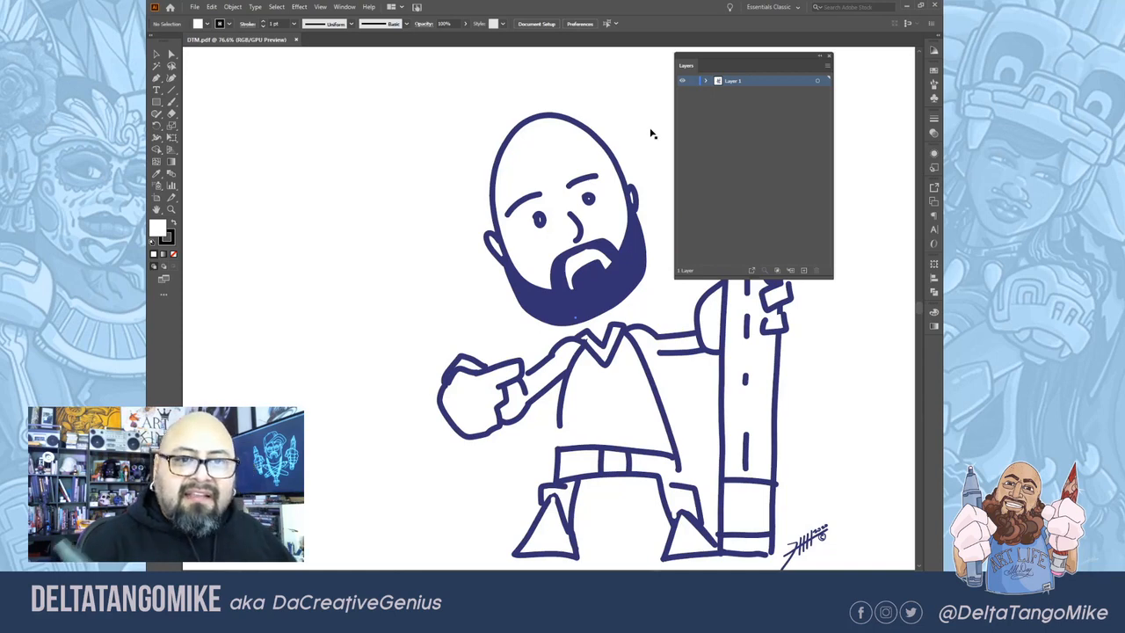
Step: Expand Layer 1, select all of its artwork, and move the Layers panel clear of the pencil
scroll(488, 330, down, 3)
click(705, 81)
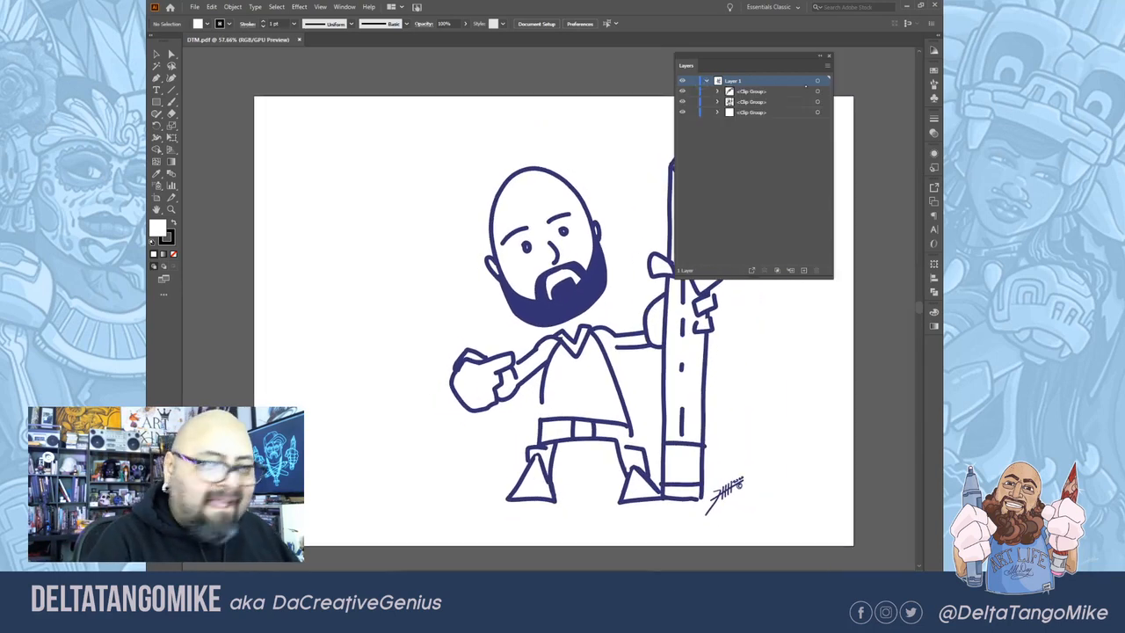
click(818, 81)
key(a)
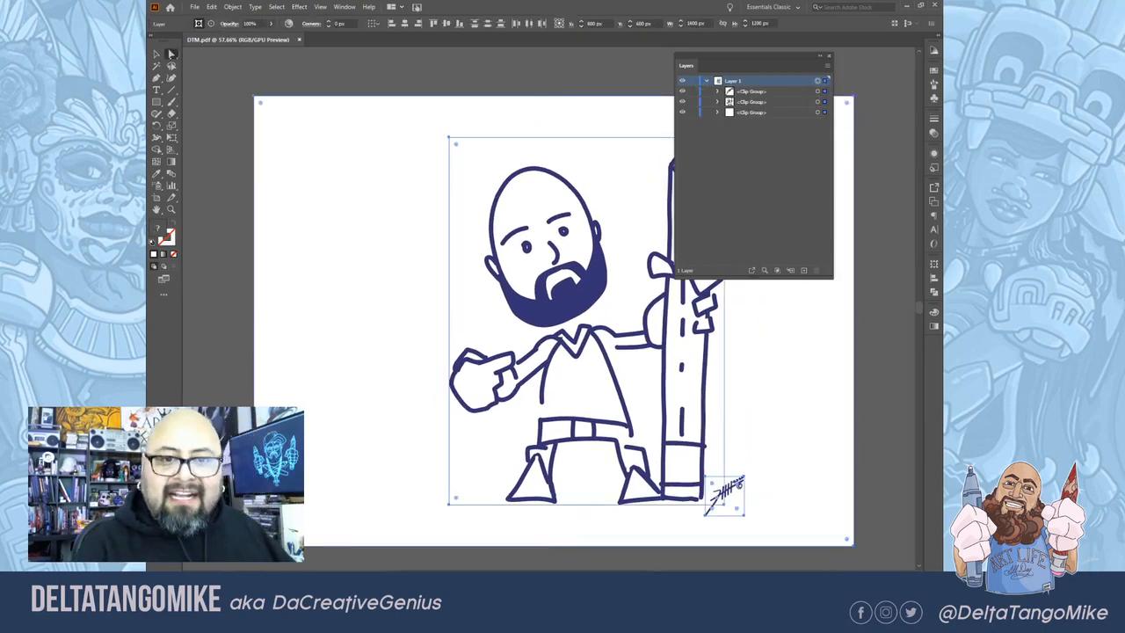
drag(747, 57, 799, 50)
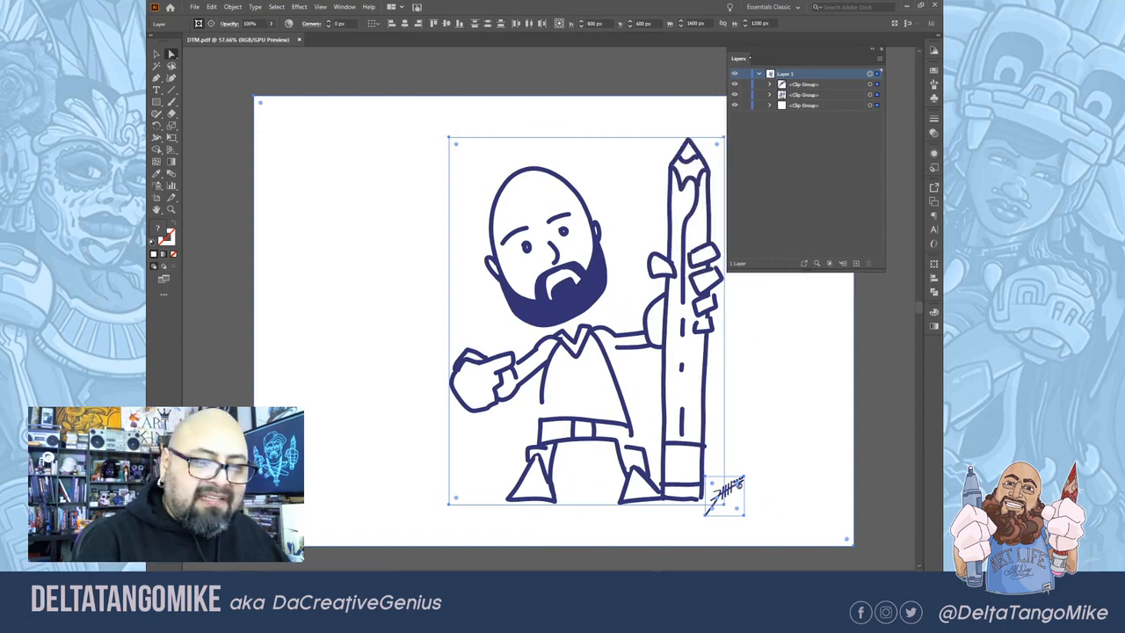
drag(582, 370, 436, 343)
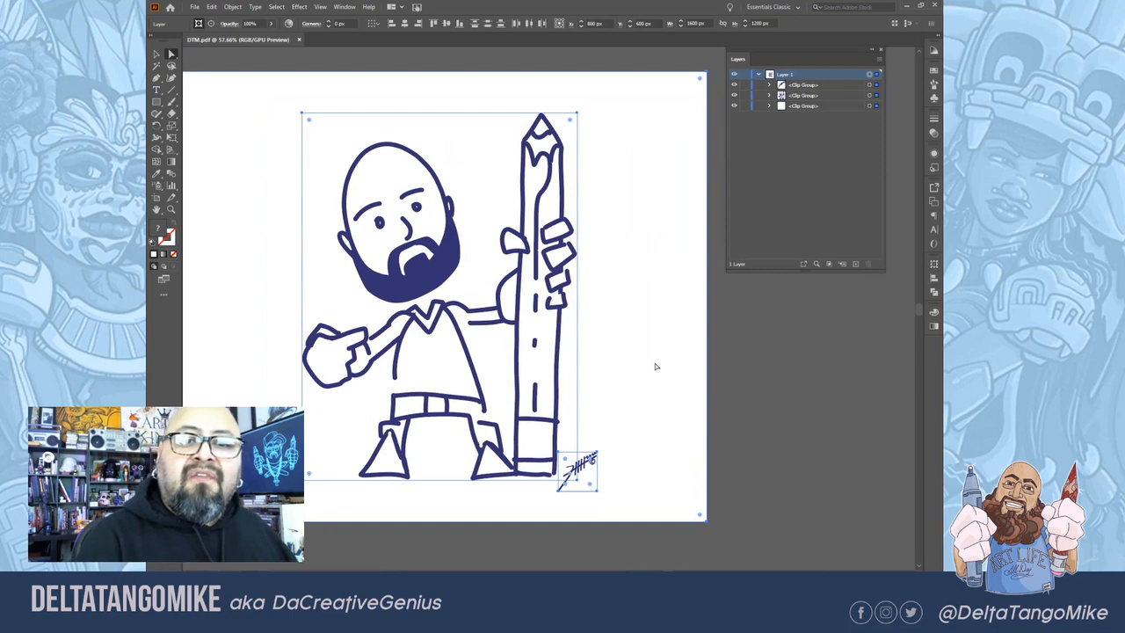
Step: Delete the white background clip group and the outer clipping path of the main drawing's clip group
click(868, 106)
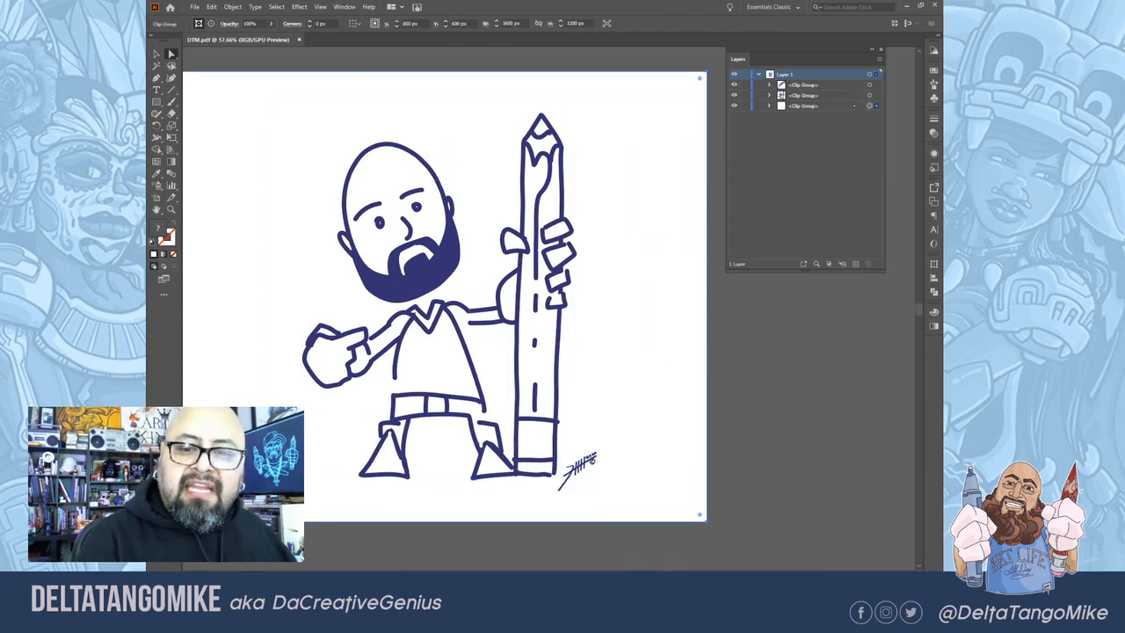
key(Delete)
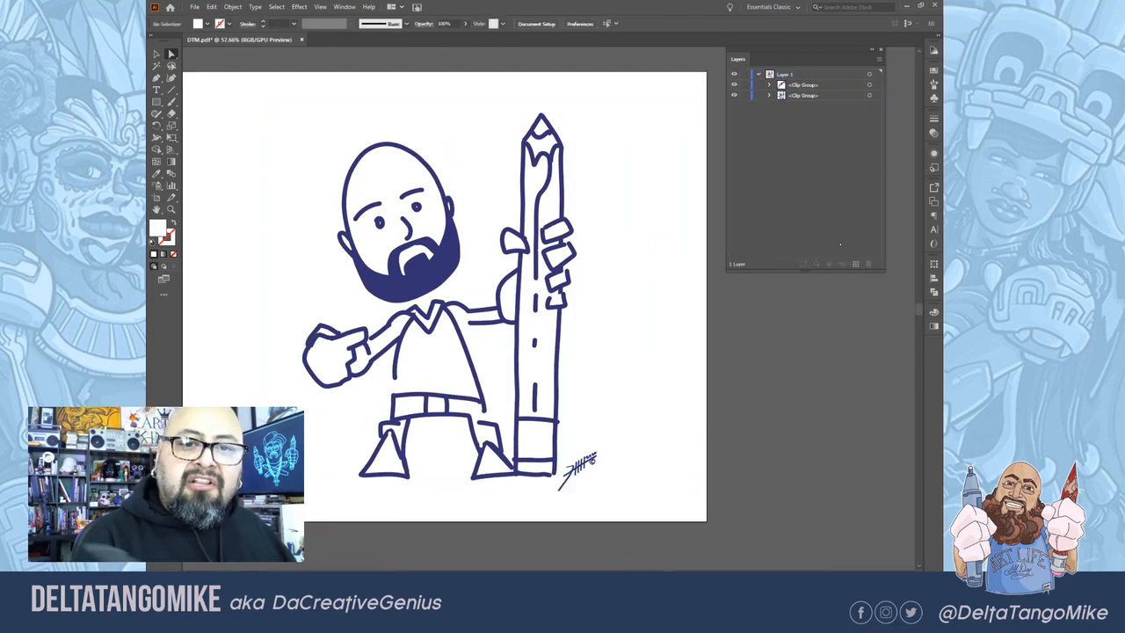
click(770, 95)
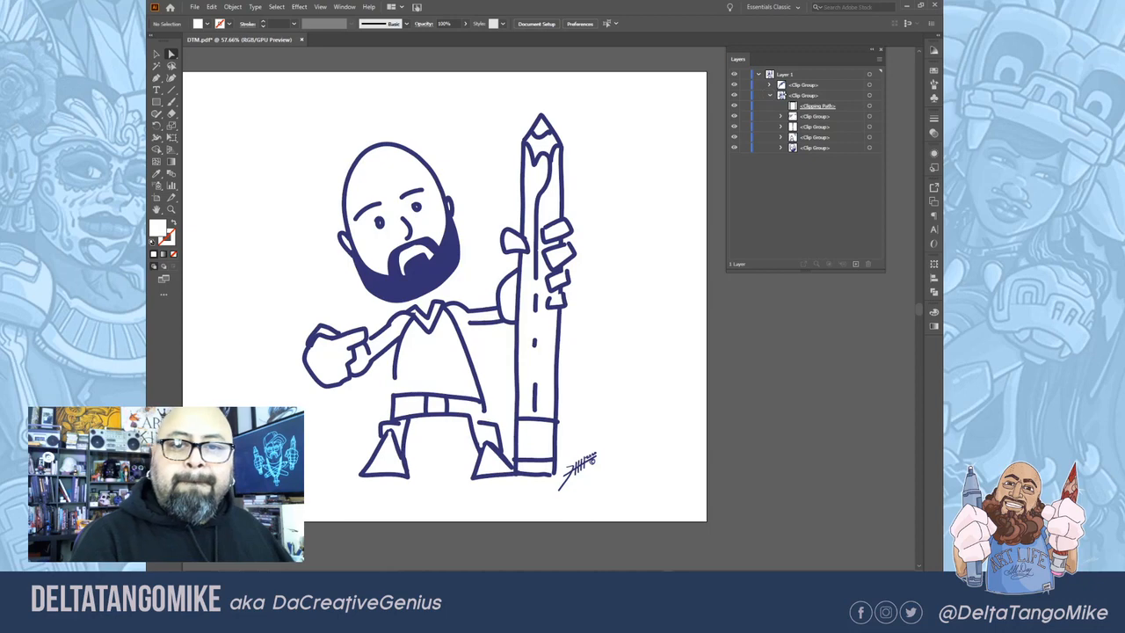
click(869, 107)
click(867, 264)
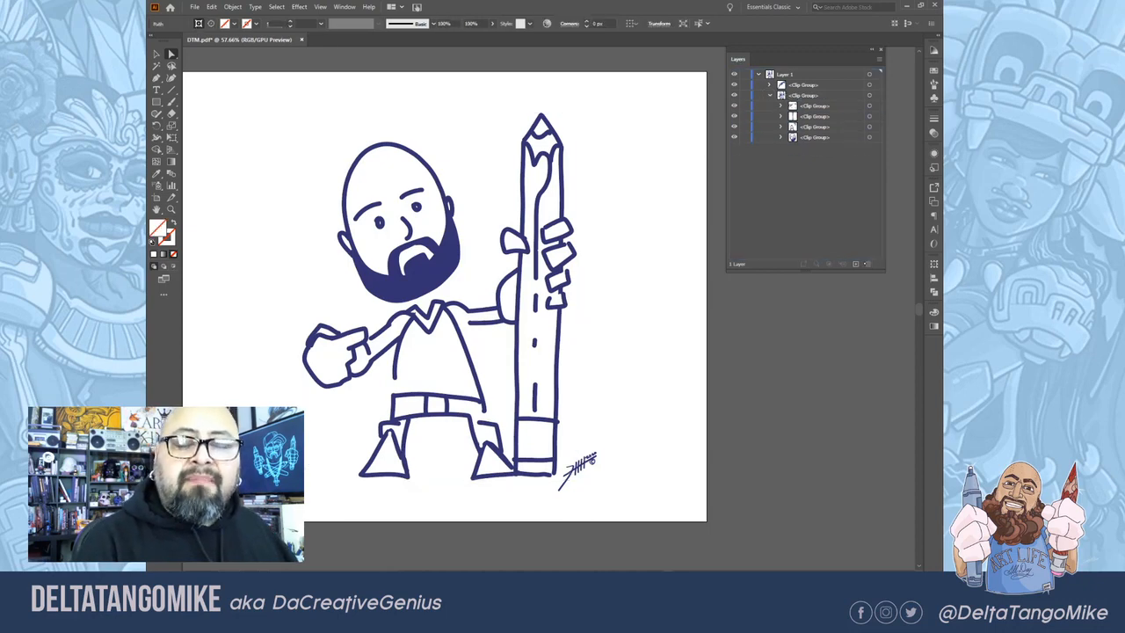
Step: Delete the clipping paths from the head's clip group and the body-and-pencil clip group, and collapse both groups
click(781, 137)
click(870, 147)
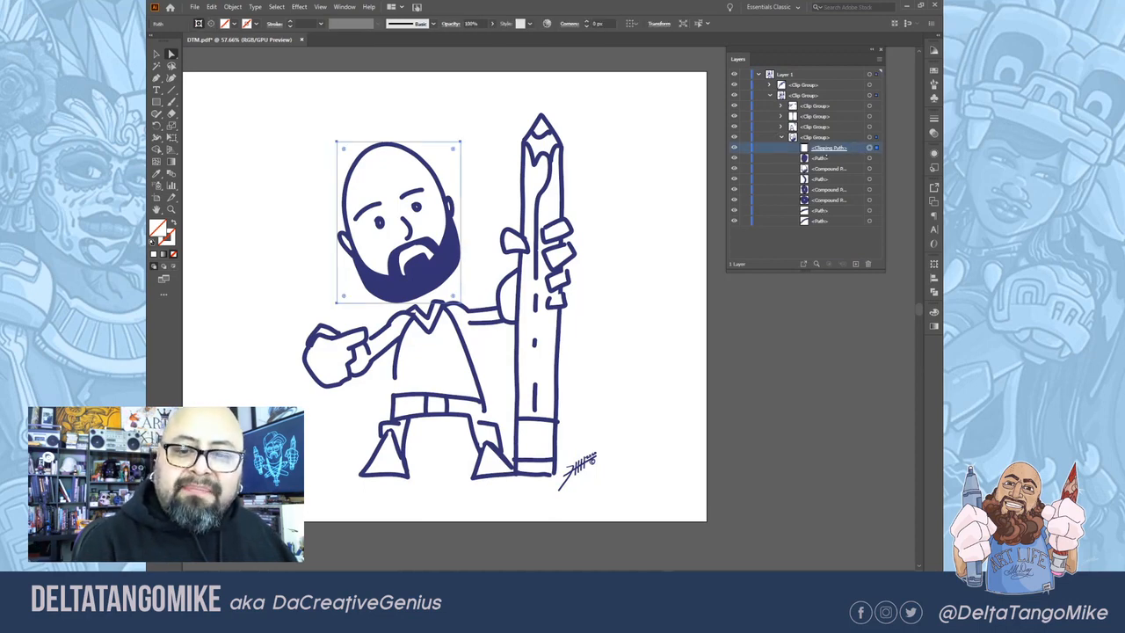
click(867, 264)
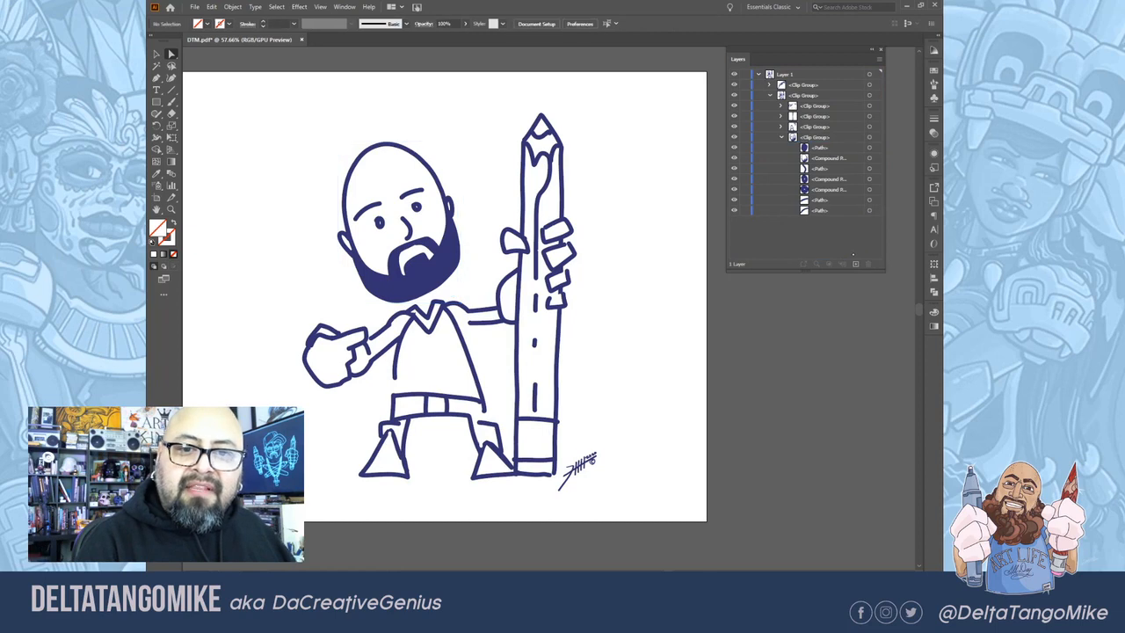
click(780, 127)
click(864, 138)
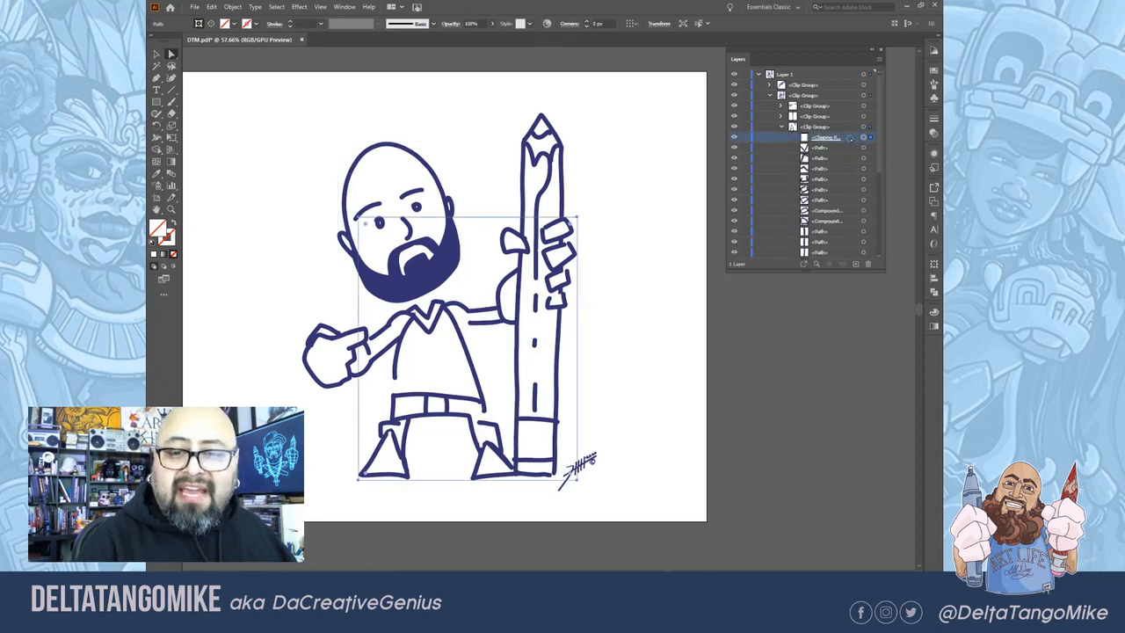
drag(849, 138, 868, 264)
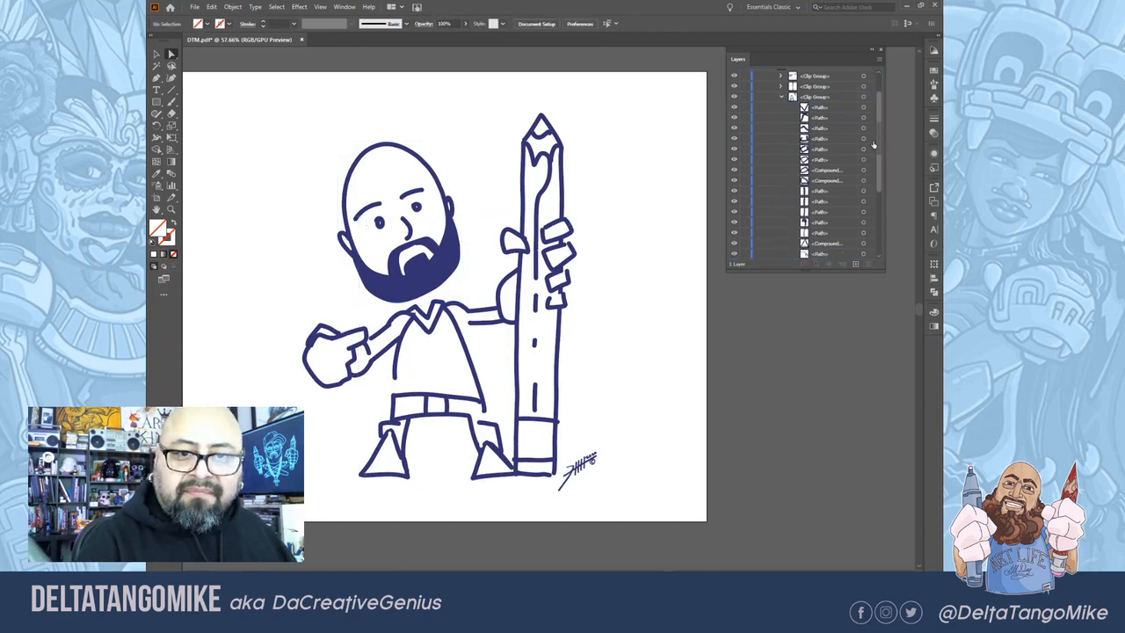
click(782, 97)
click(780, 137)
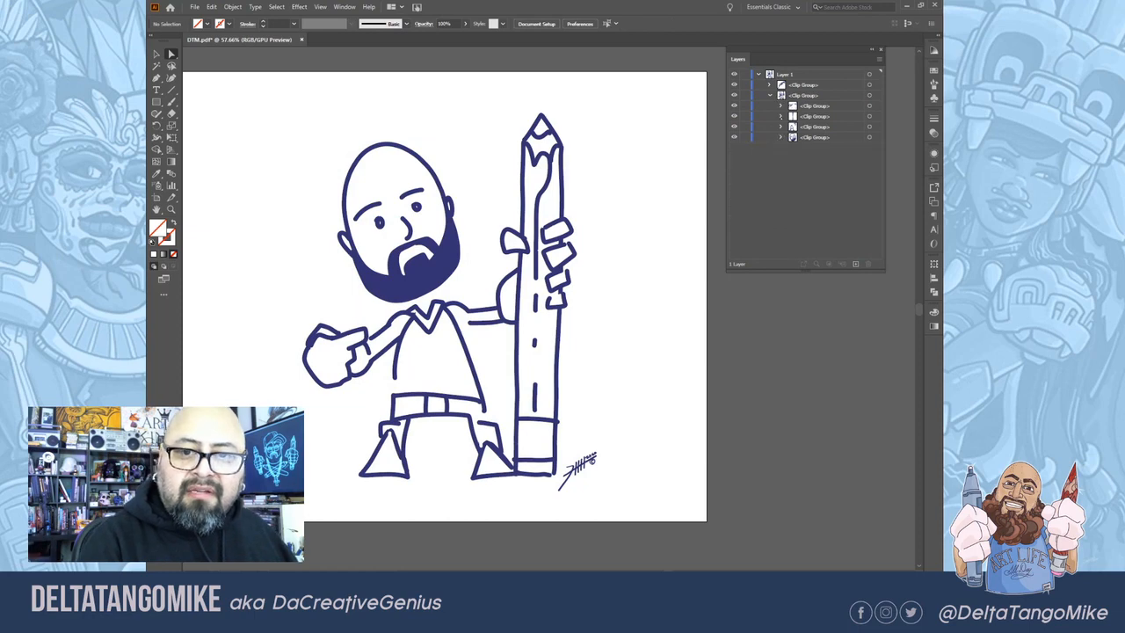
Step: Delete the clipping paths from the second nested clip group and the signature's clip group, and collapse the expanded groups
click(781, 116)
click(861, 129)
drag(849, 128, 866, 262)
click(781, 97)
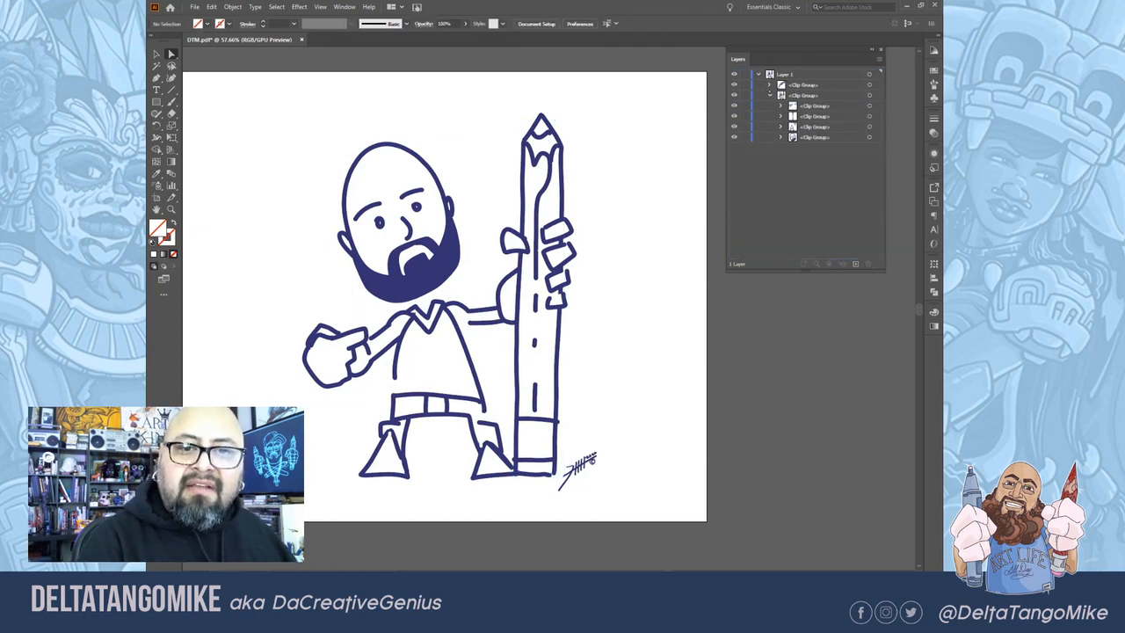
click(770, 85)
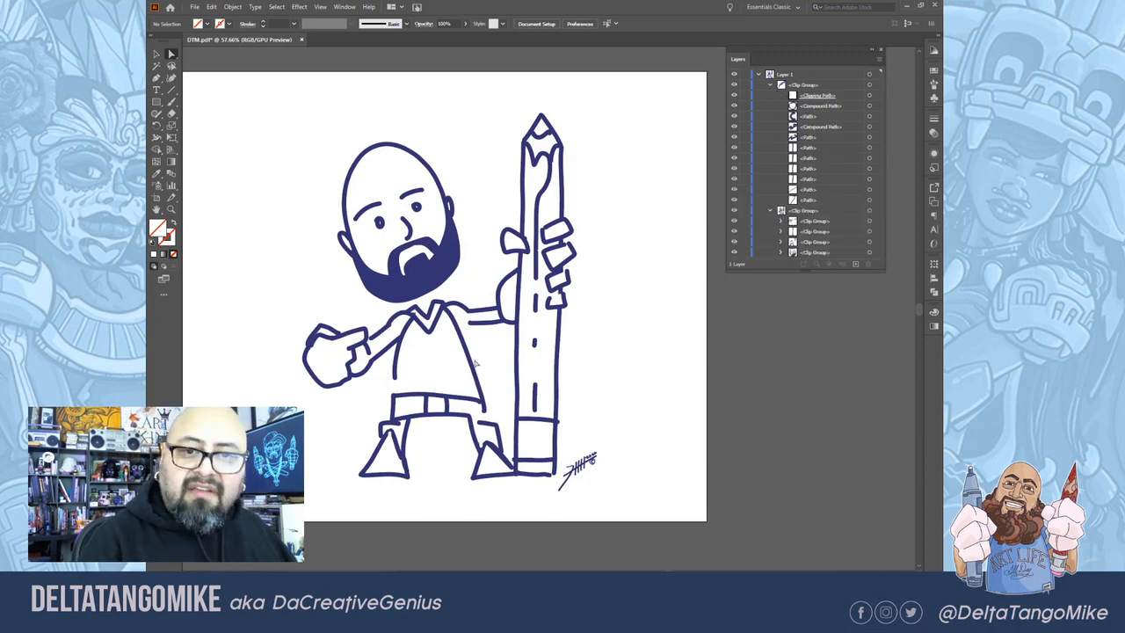
click(869, 94)
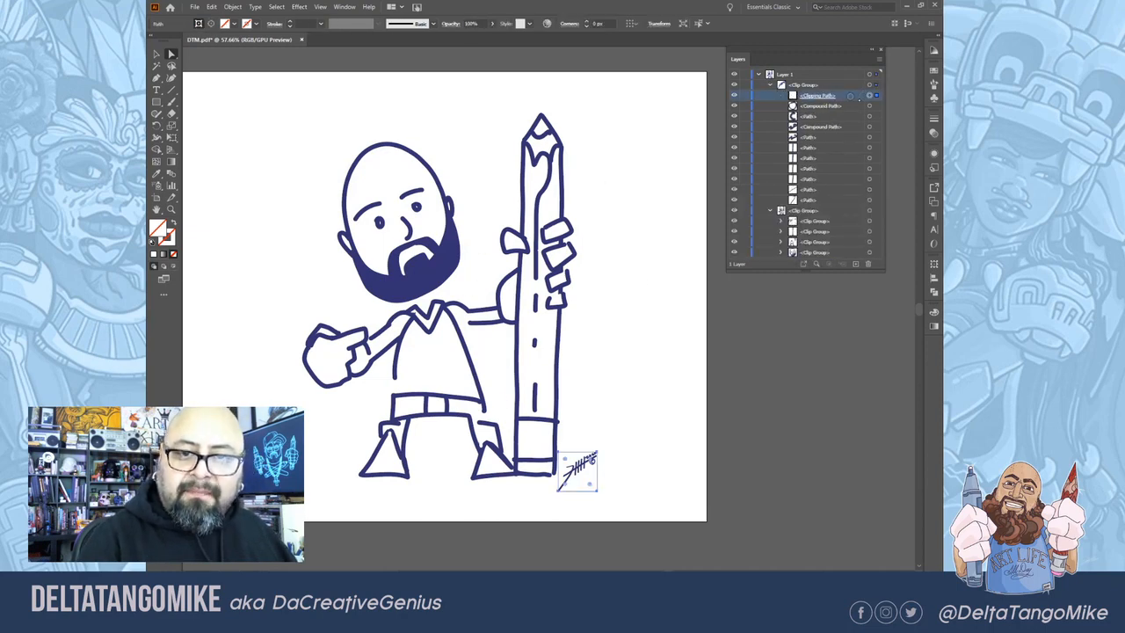
click(869, 264)
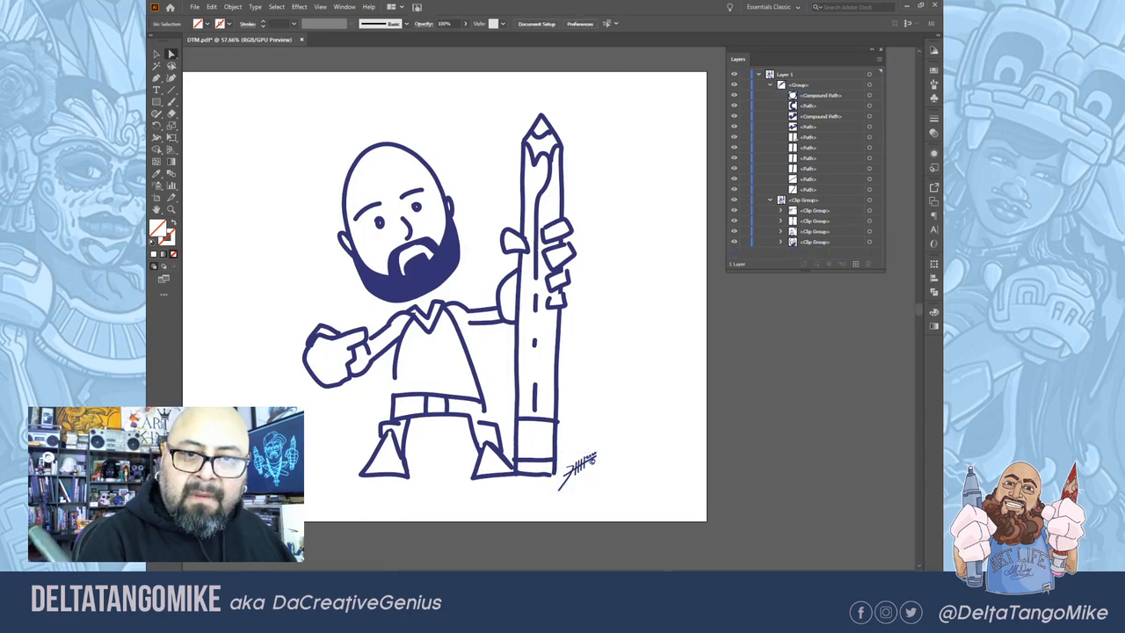
click(770, 84)
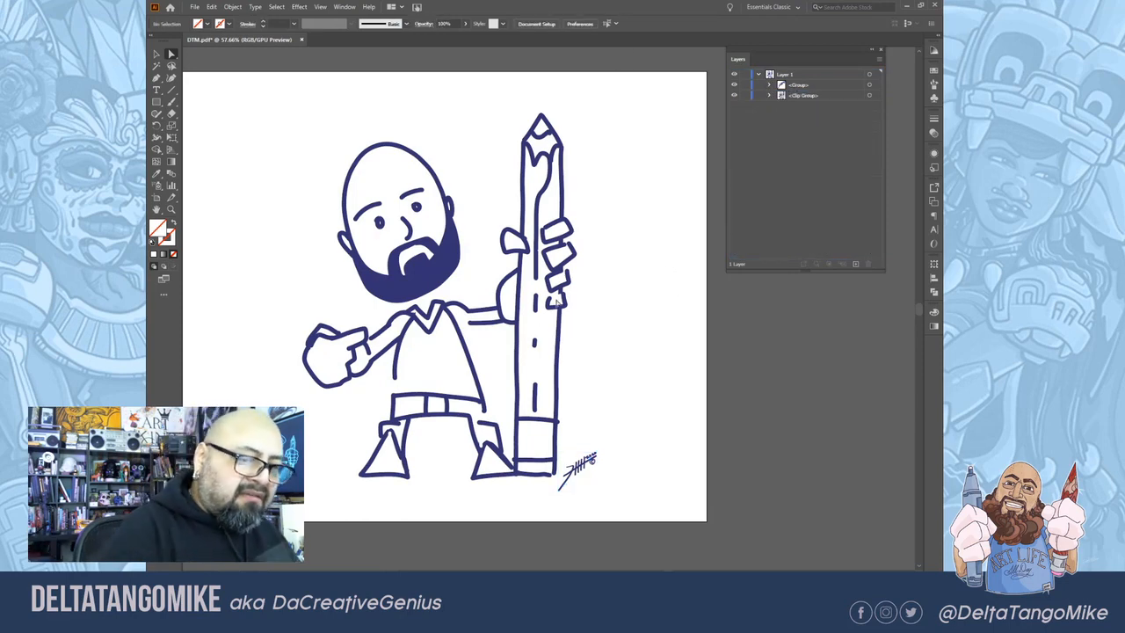
Step: Select the whole drawing to locate the leftover clipping path around the arms, and delete that path
mouse_move(247, 116)
mouse_down()
mouse_move(628, 460)
mouse_move(633, 497)
mouse_up()
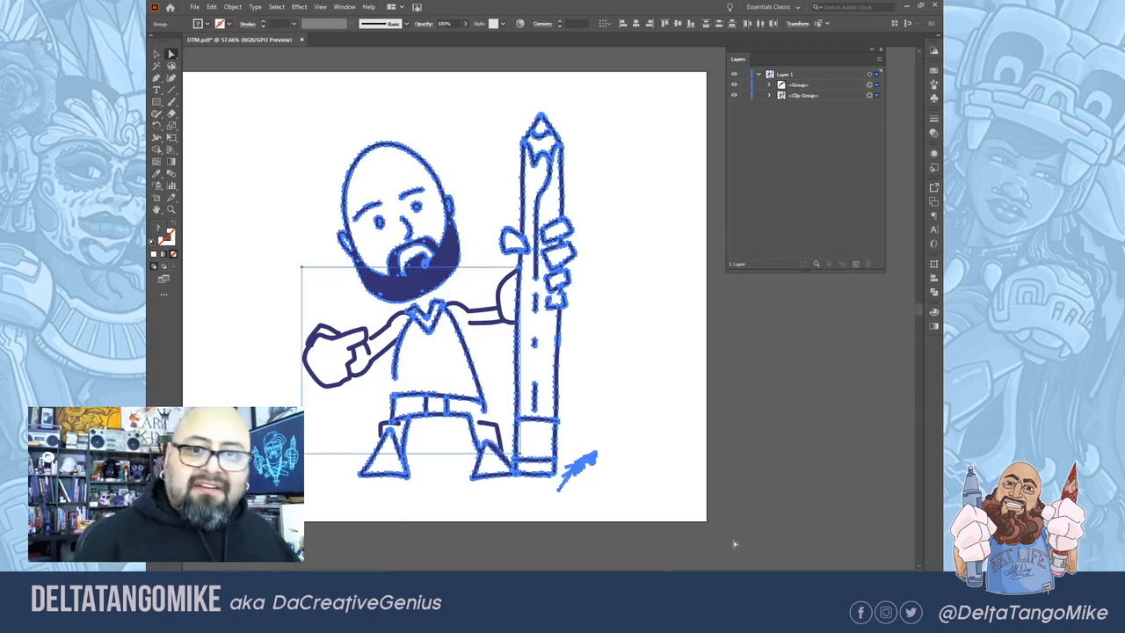
drag(277, 269, 327, 311)
key(Delete)
key(Delete)
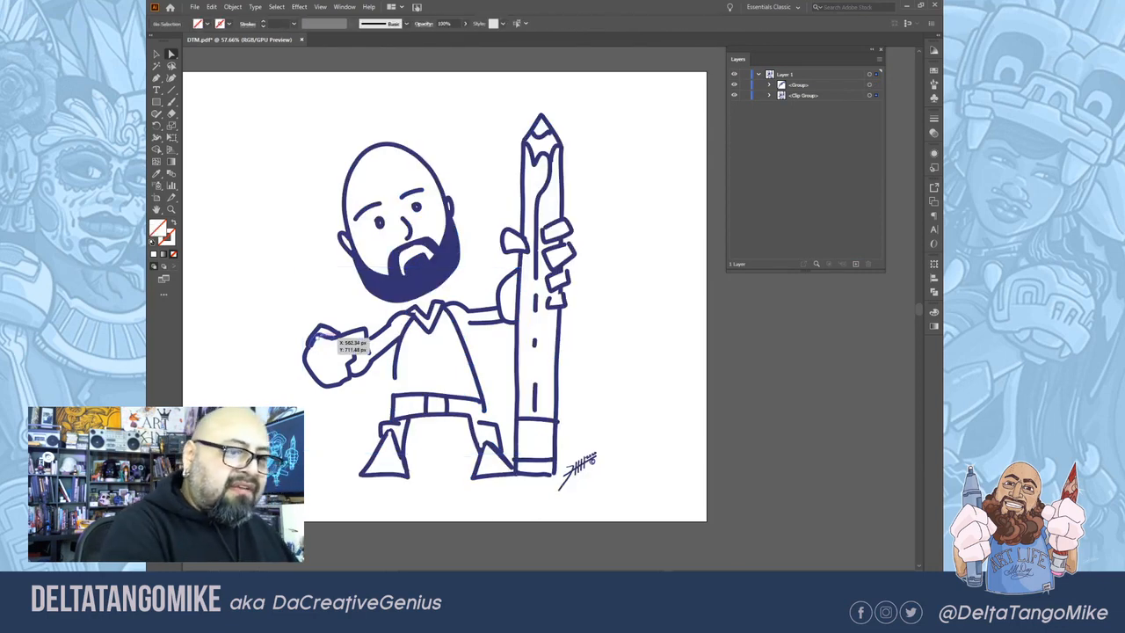
Step: Select all the artwork and examine its vector paths up close and as a whole in Outline view
mouse_move(232, 100)
mouse_down()
mouse_move(344, 178)
mouse_move(624, 439)
mouse_up()
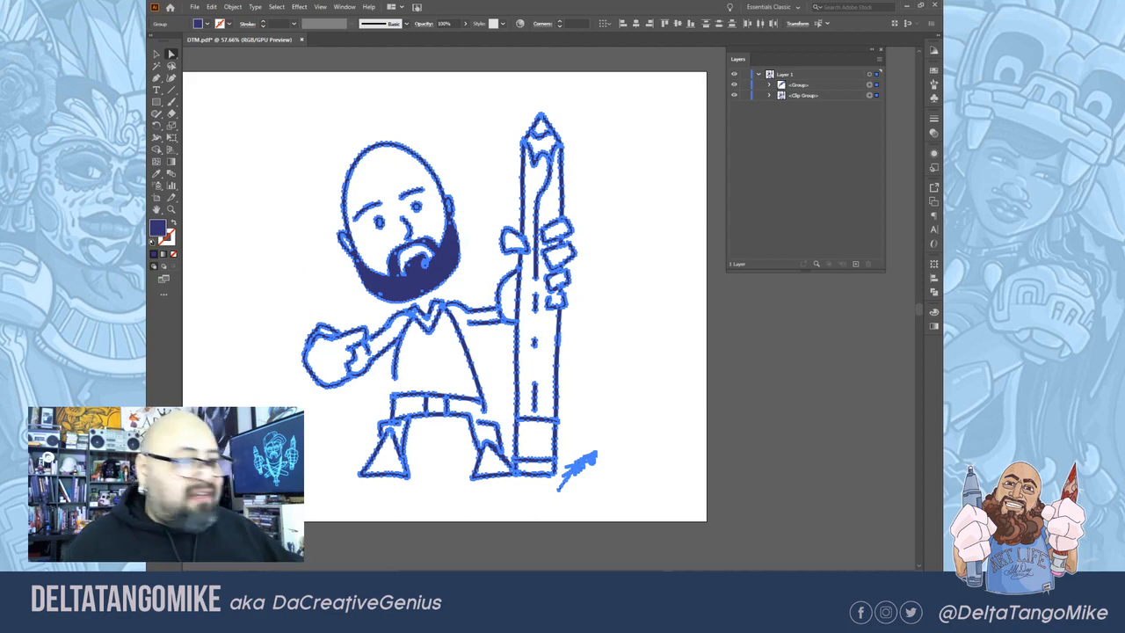
drag(668, 334, 756, 333)
mouse_move(616, 265)
mouse_down()
mouse_move(739, 301)
mouse_move(795, 303)
mouse_up()
drag(546, 268, 865, 269)
key(ctrl+z)
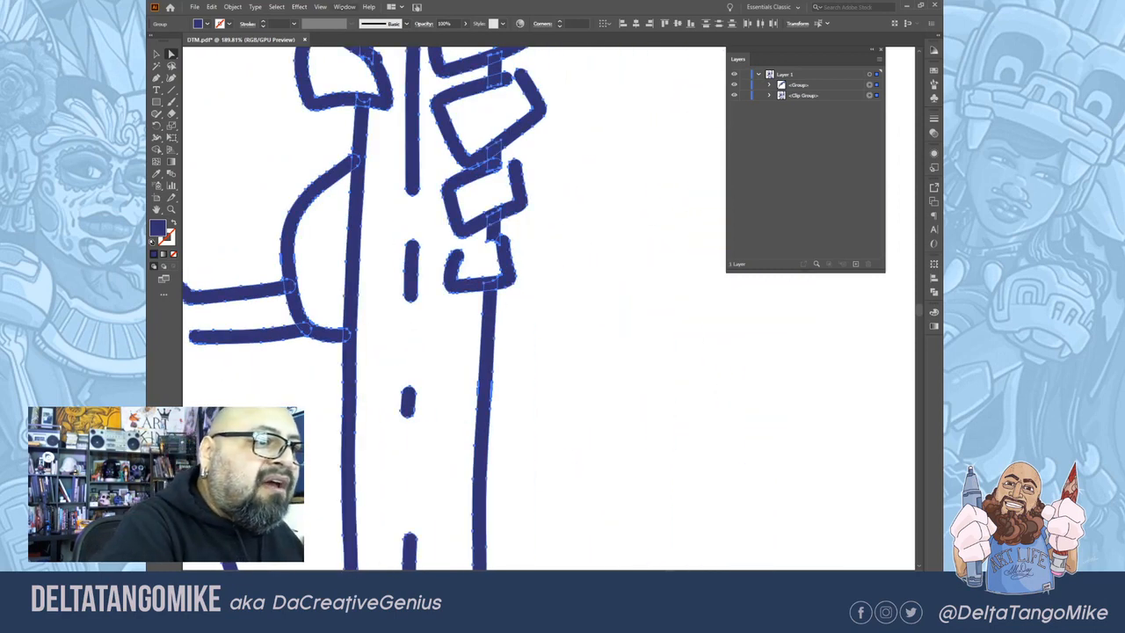
click(320, 7)
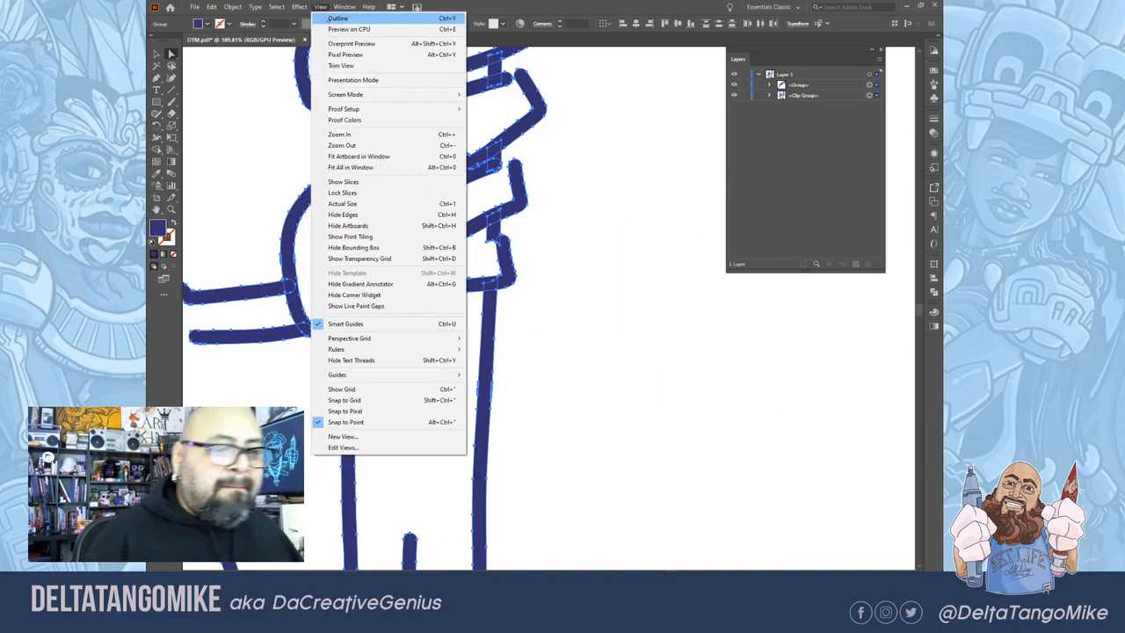
click(338, 15)
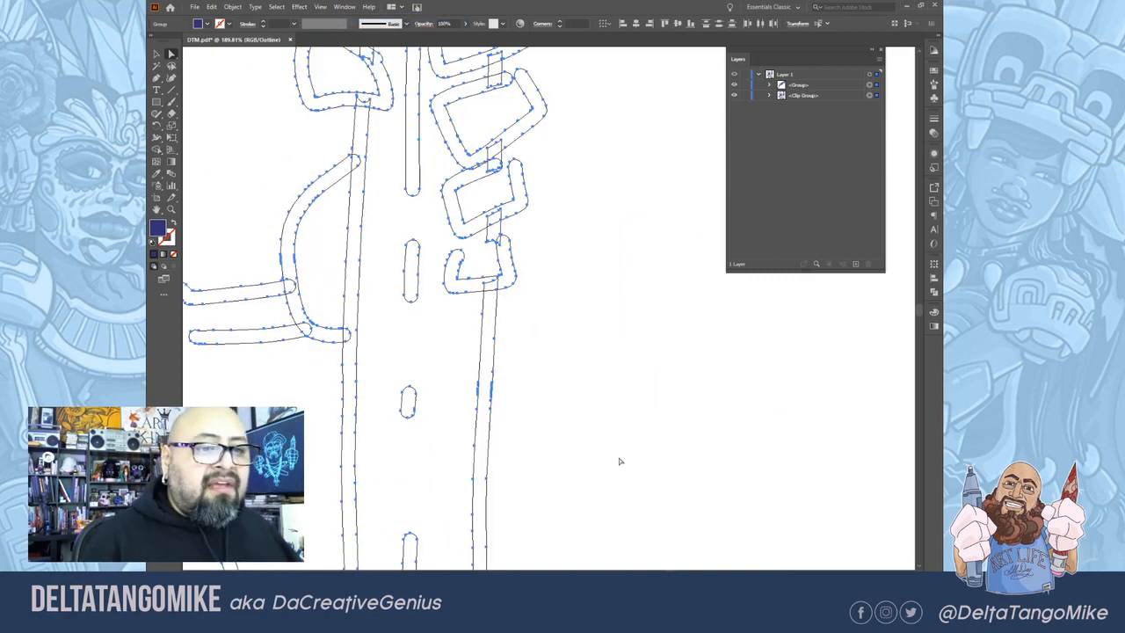
click(658, 453)
scroll(518, 299, down, 8)
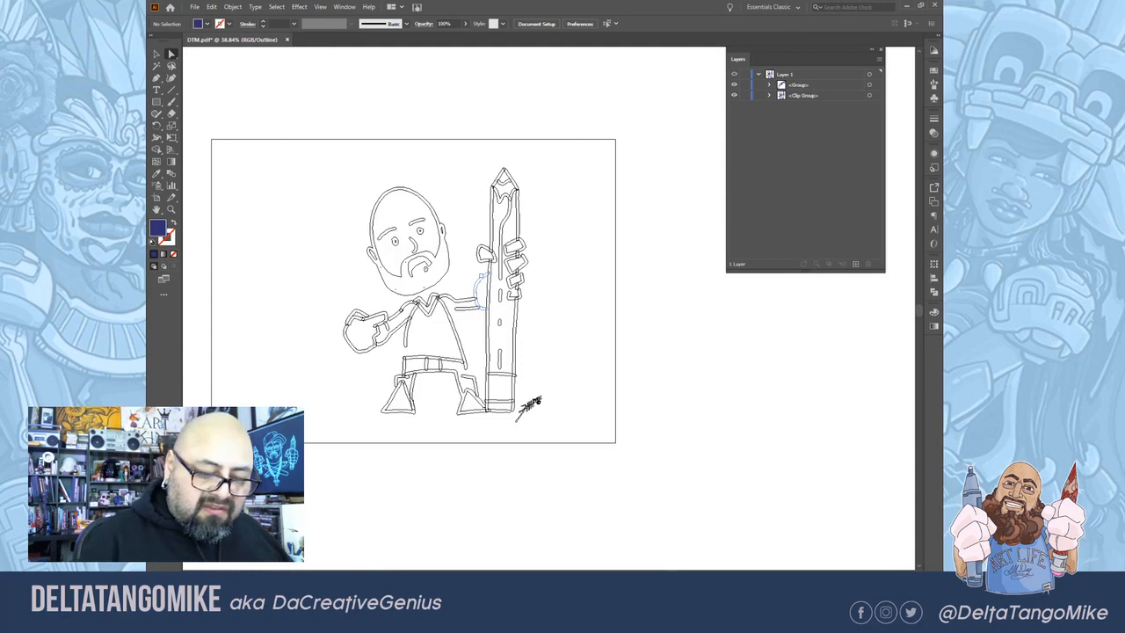
Step: Switch to Adobe Fresco, open SixFanArtsAzteca part 16, and view the layers inside its second layer group
key(alt+Tab)
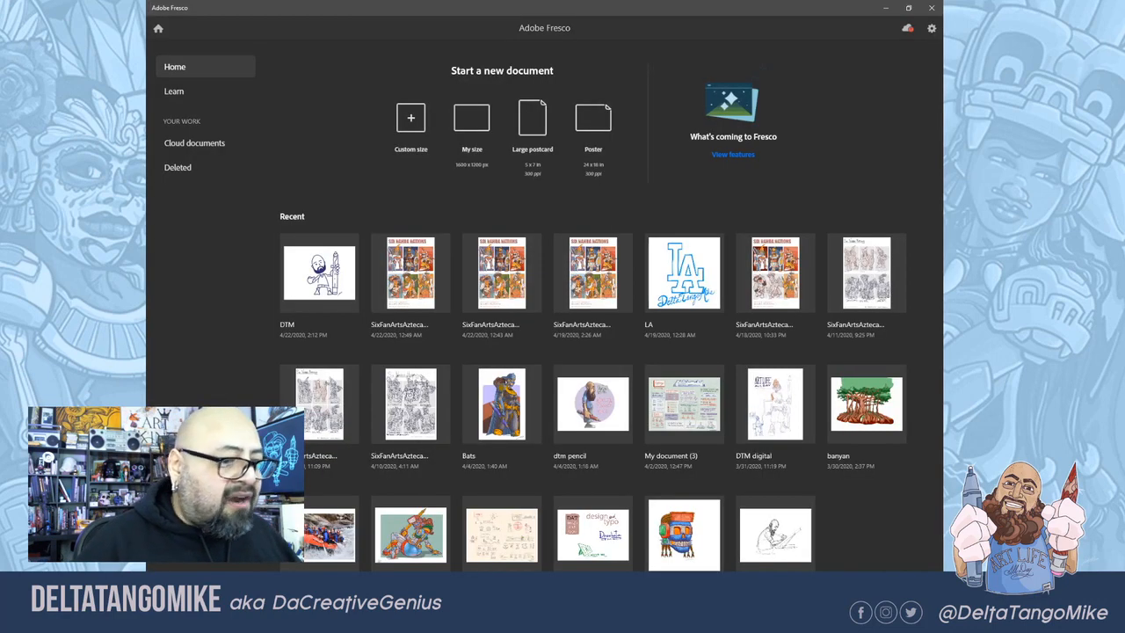
click(417, 304)
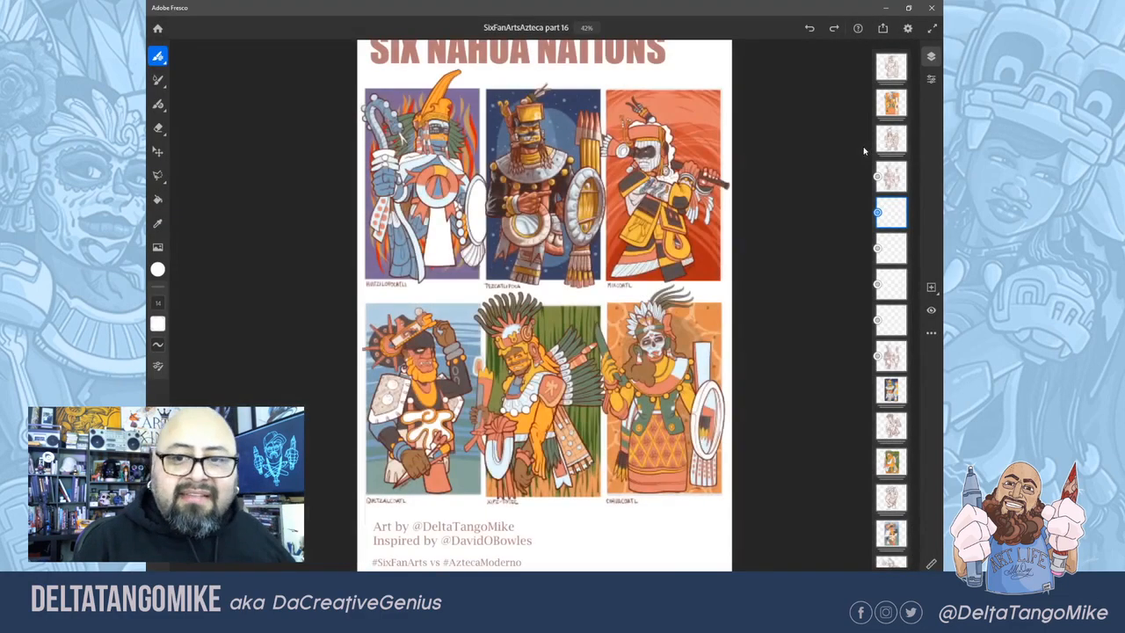
click(890, 106)
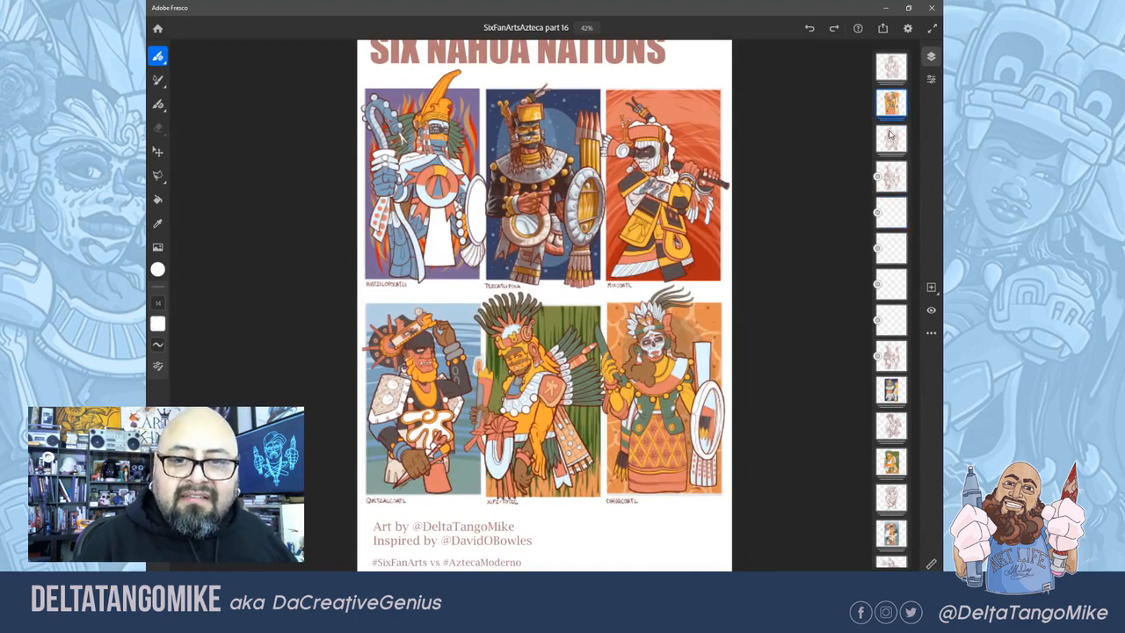
click(890, 138)
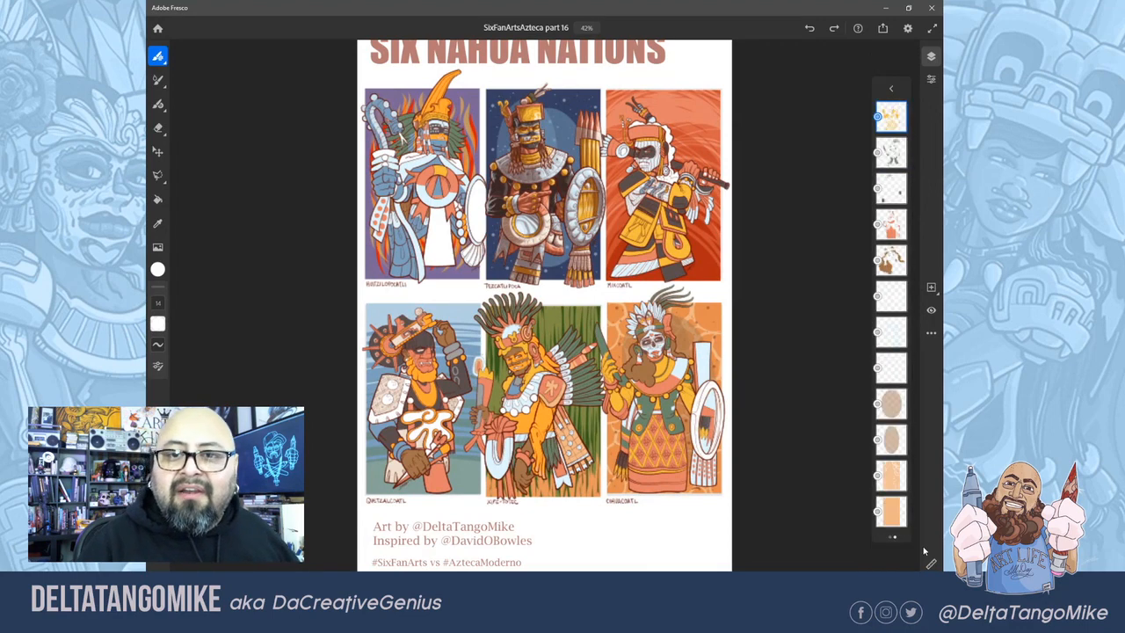
click(891, 88)
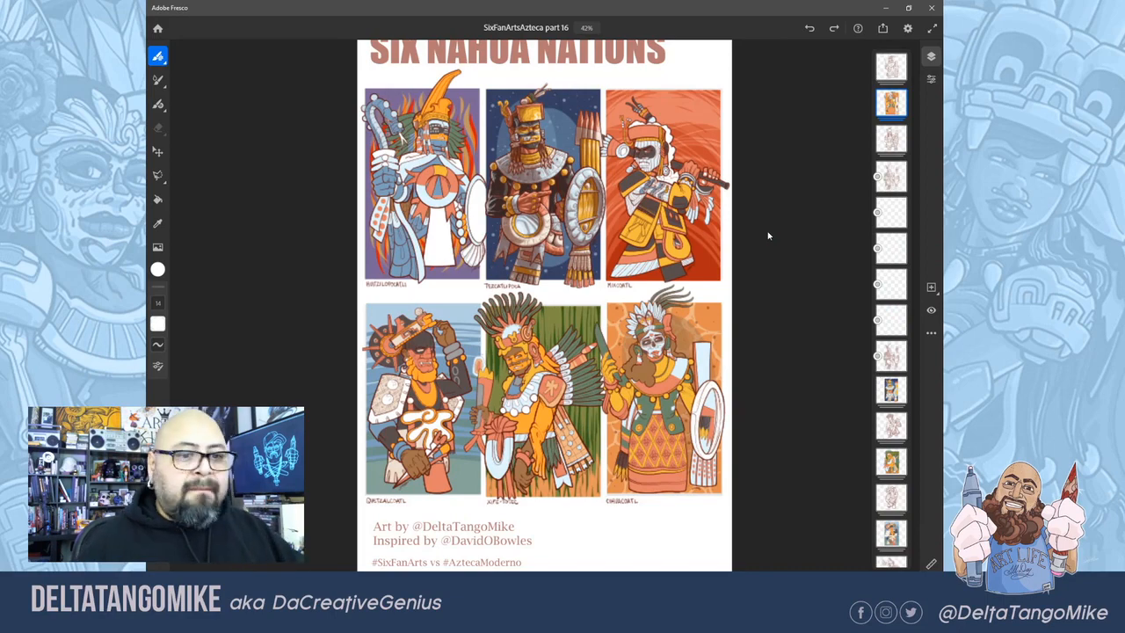
Step: Examine the upper row of figures up close, switch back to Illustrator, and return the drawing from Outline view to Preview
scroll(768, 236, up, 5)
scroll(769, 235, up, 1)
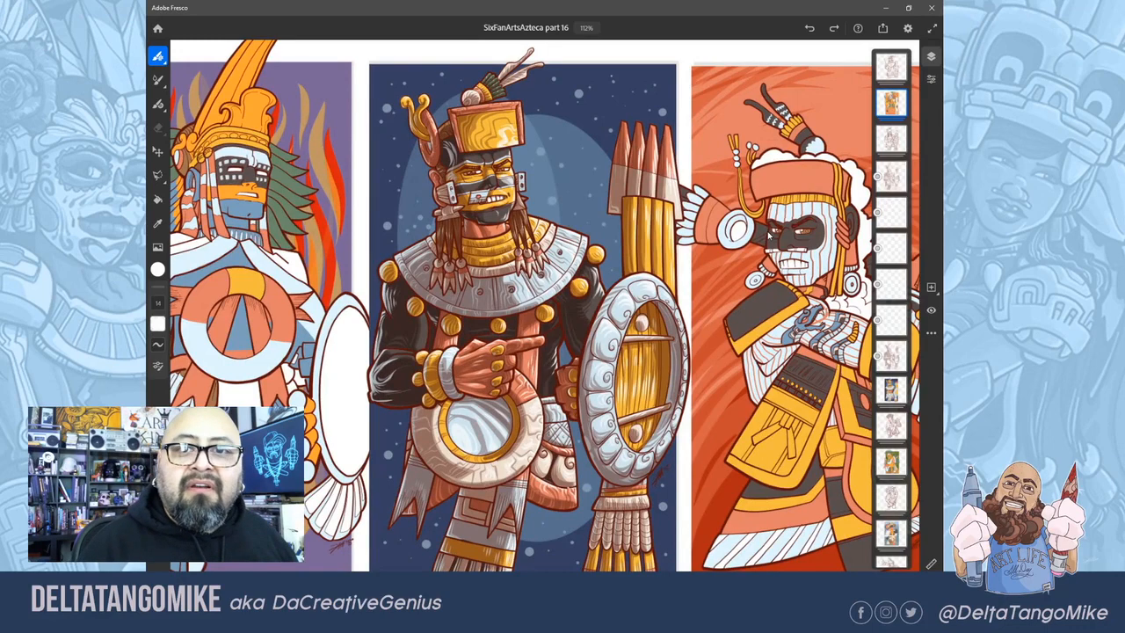
click(886, 8)
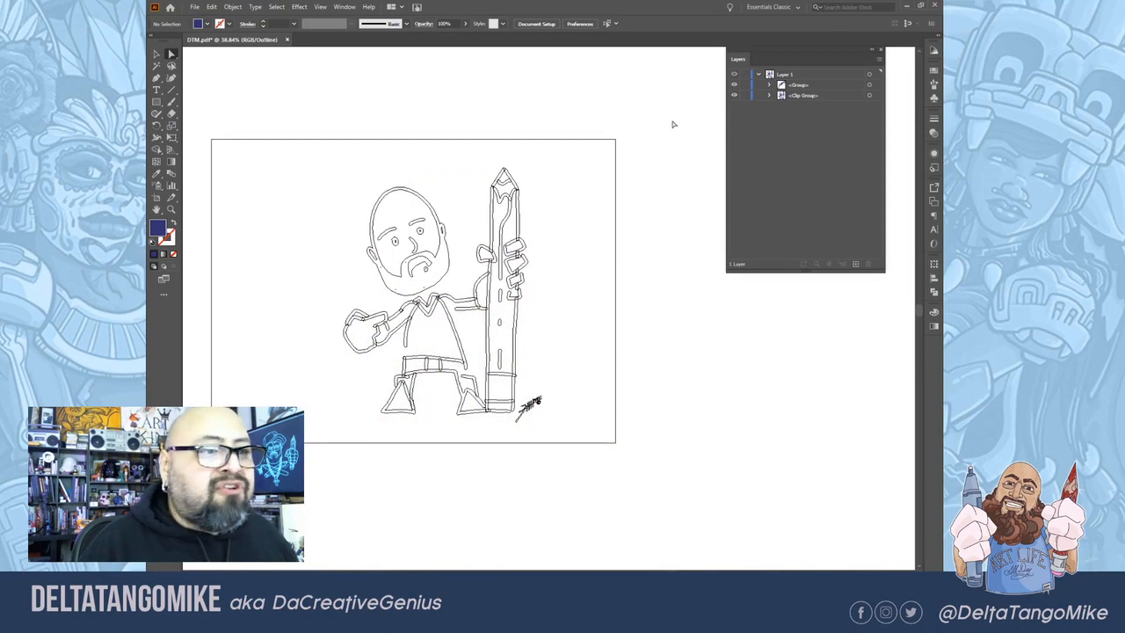
click(319, 6)
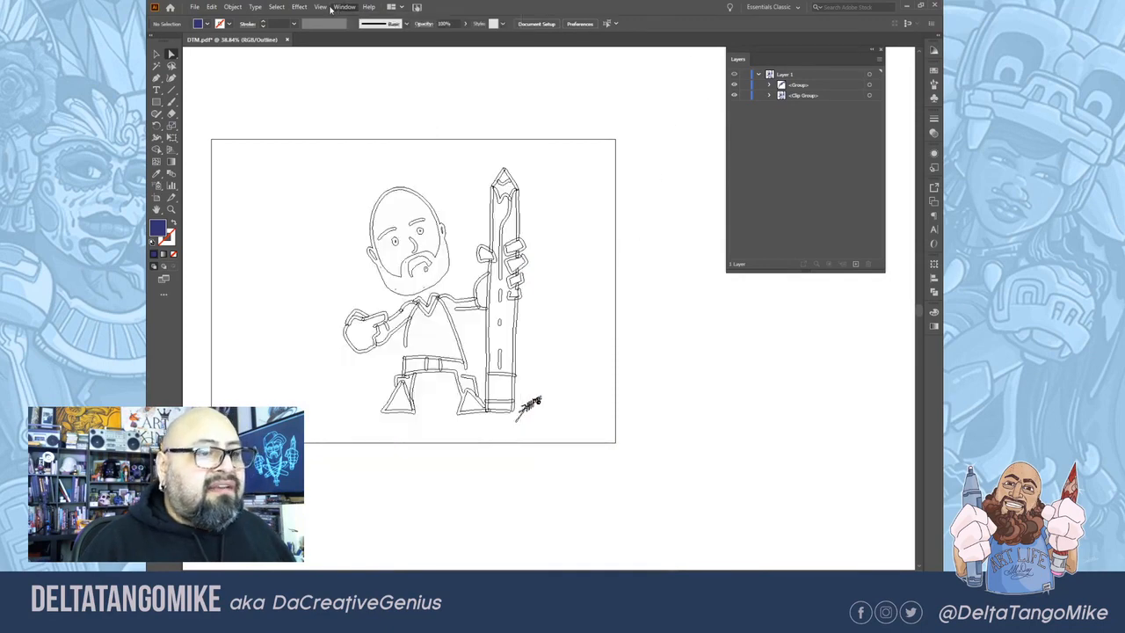
click(327, 17)
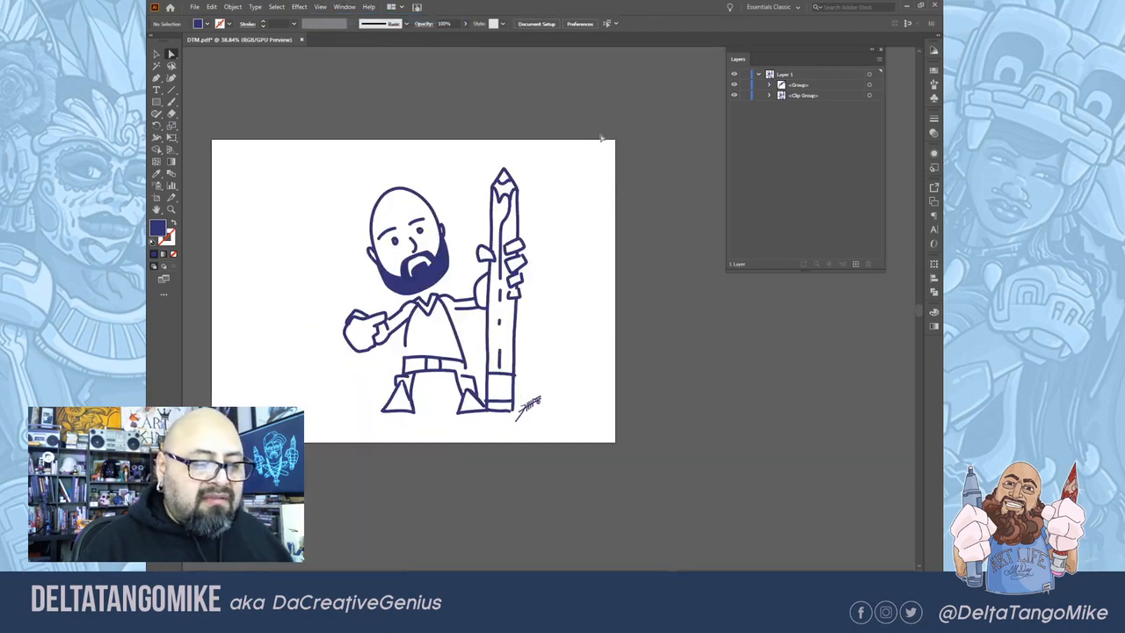
Step: Select the whole drawing, including the signature, and enlarge it slightly toward the artboard's upper-left corner
mouse_move(601, 138)
mouse_down()
mouse_move(340, 390)
mouse_move(308, 444)
mouse_up()
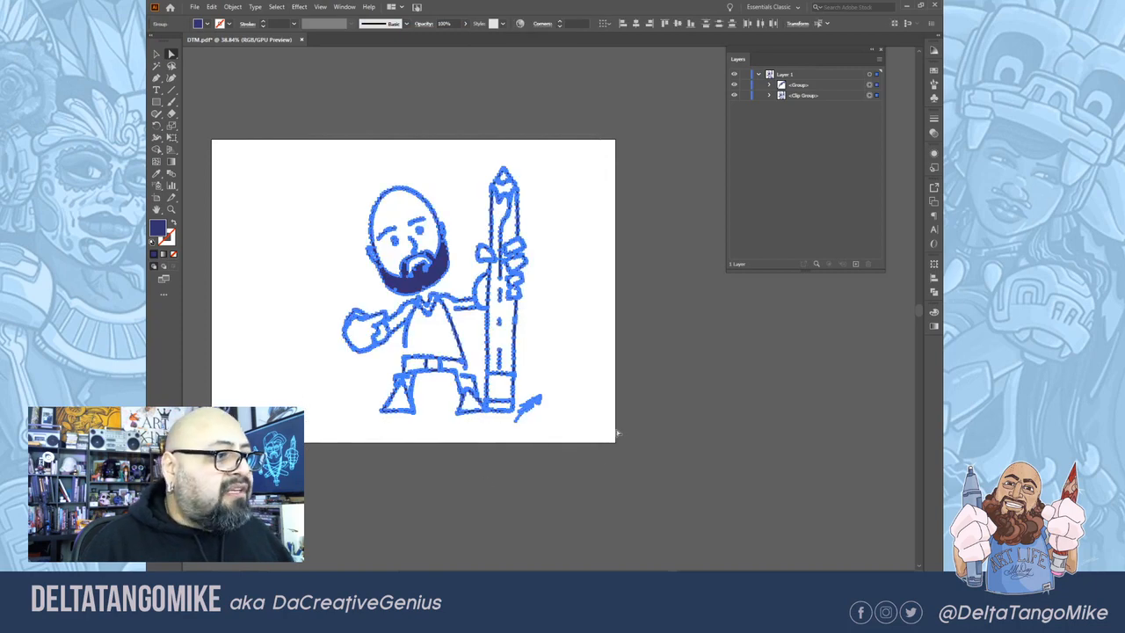
click(157, 53)
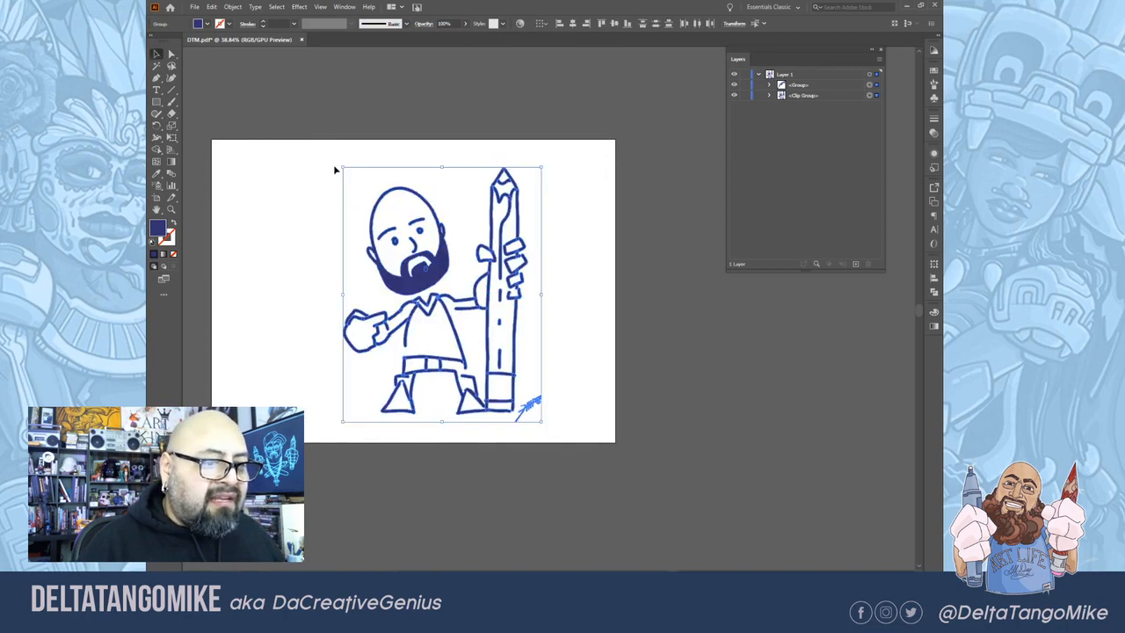
drag(341, 167, 316, 151)
click(565, 272)
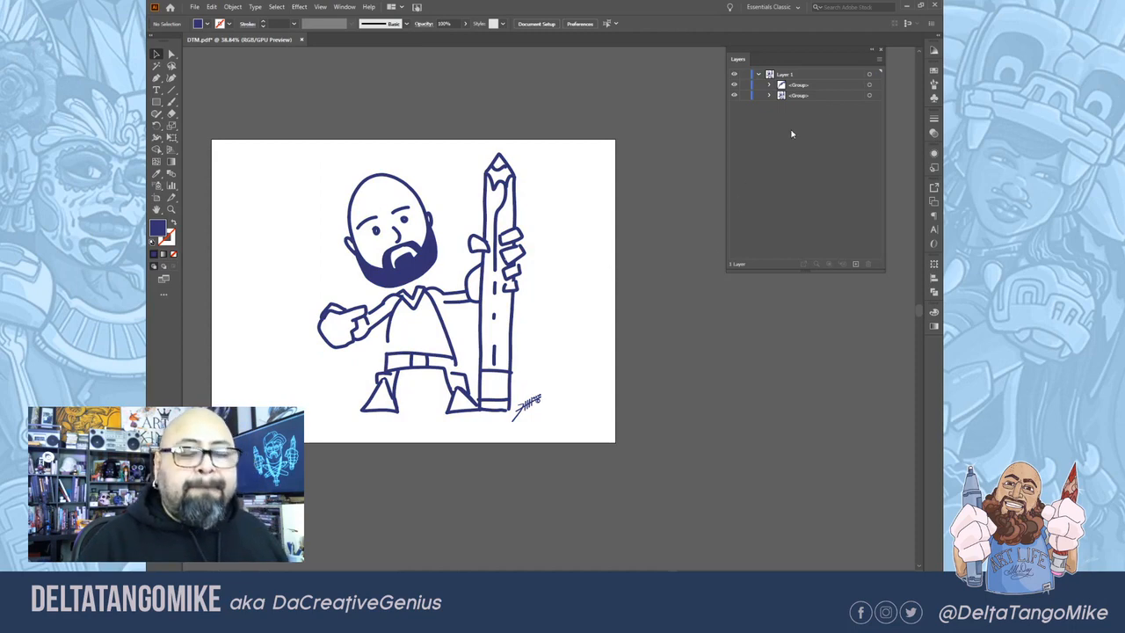
Step: Select the character and the signature and merge them with the Pathfinder Unite operation
mouse_move(669, 104)
mouse_down()
mouse_move(346, 414)
mouse_move(272, 440)
mouse_up()
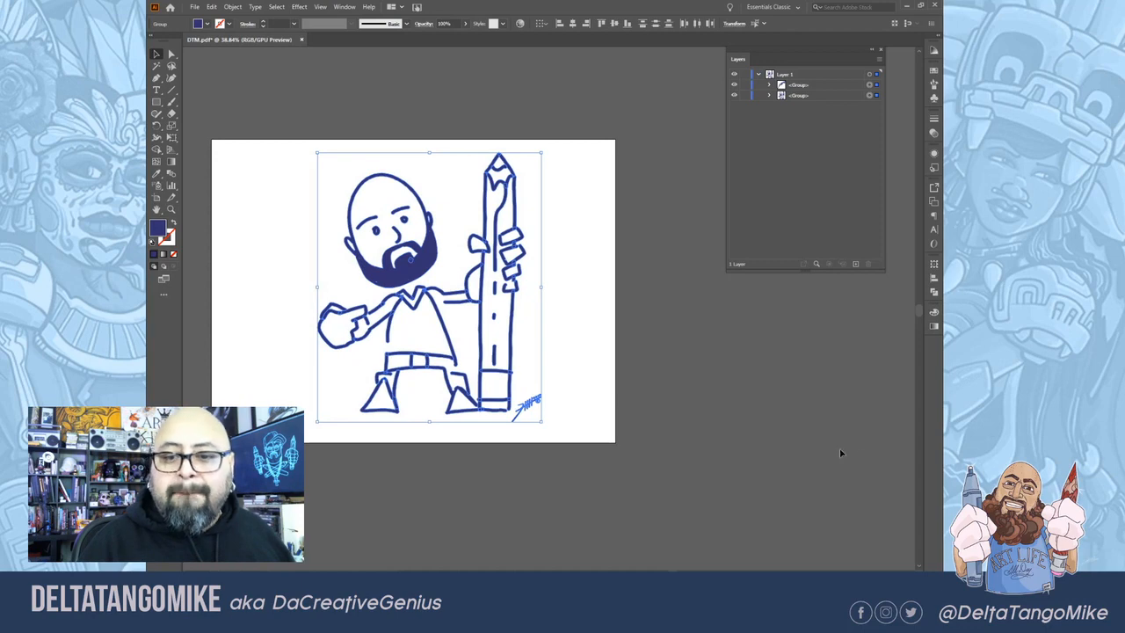
click(934, 296)
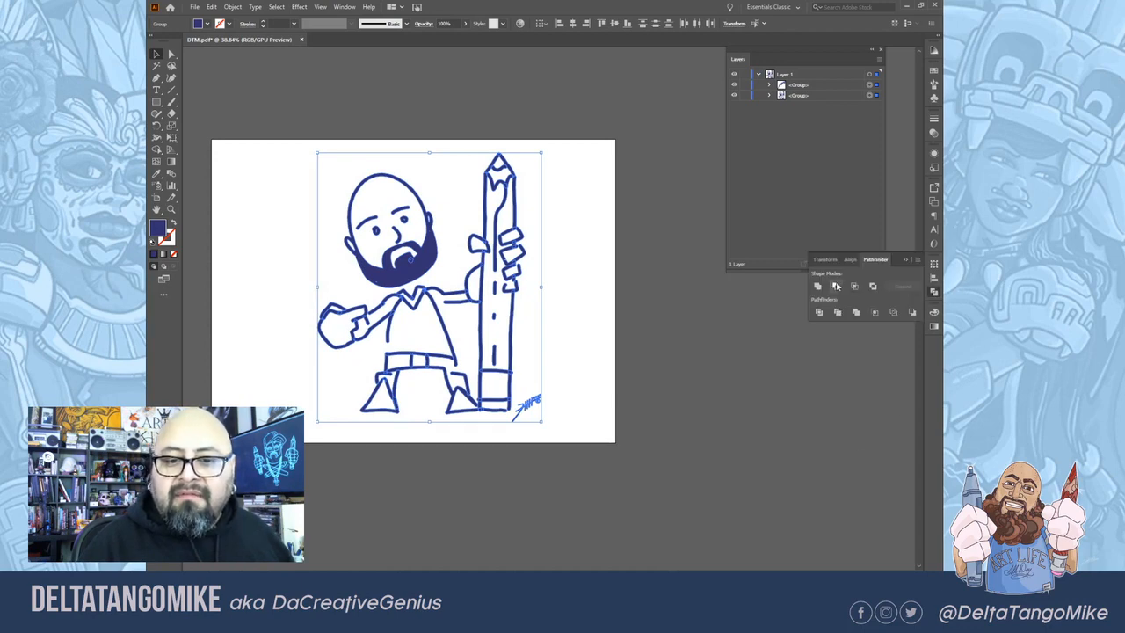
click(817, 287)
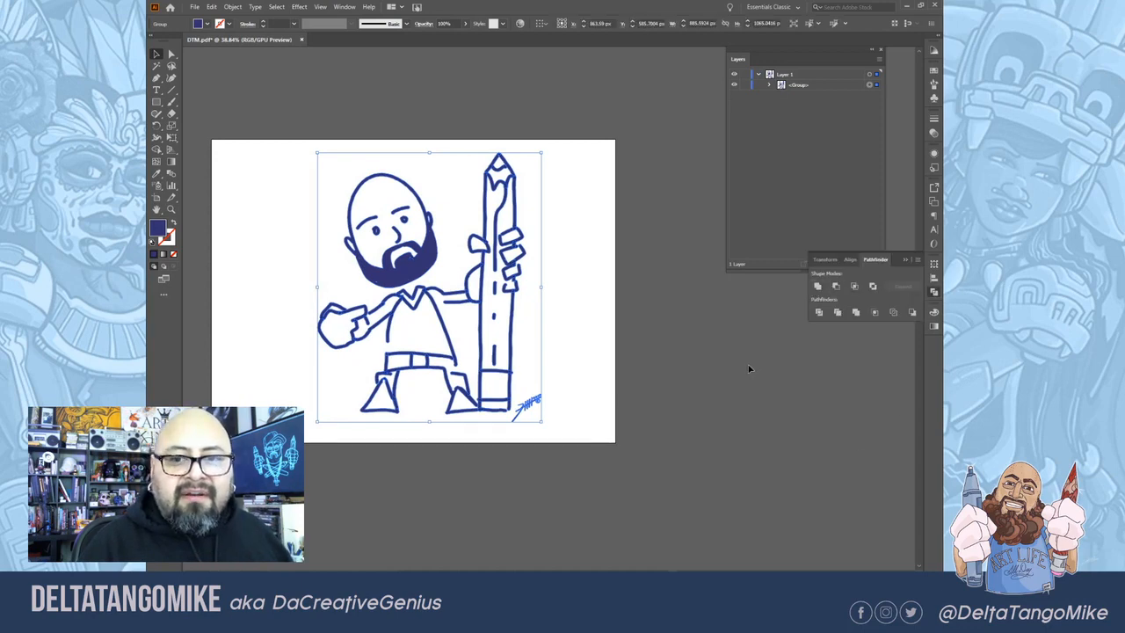
Step: Change the merged artwork's fill to a dusty red, RGB 159, 91, 110
click(934, 313)
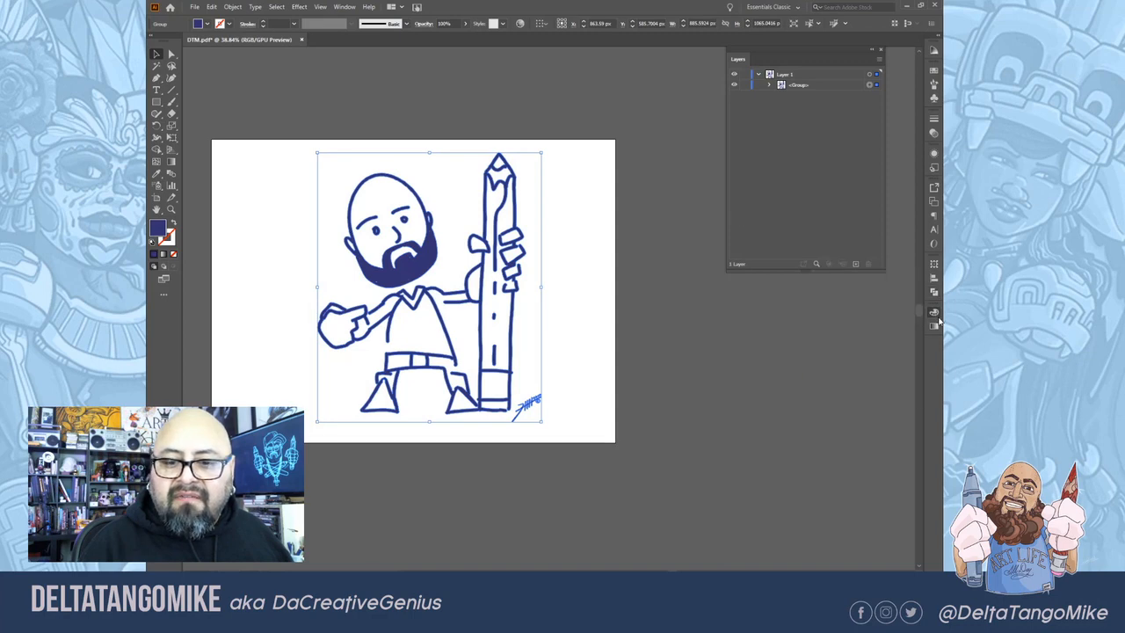
click(863, 327)
drag(863, 327, 858, 343)
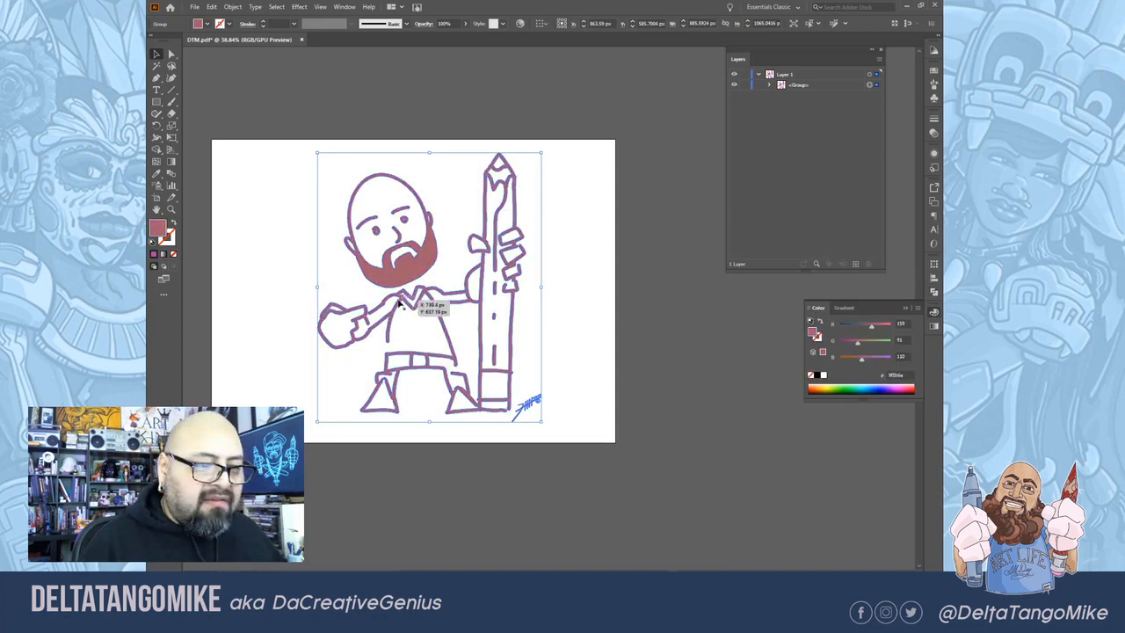
Step: Duplicate the red drawing outside the artboard, to its right, and fill the copy with white
drag(400, 298, 446, 384)
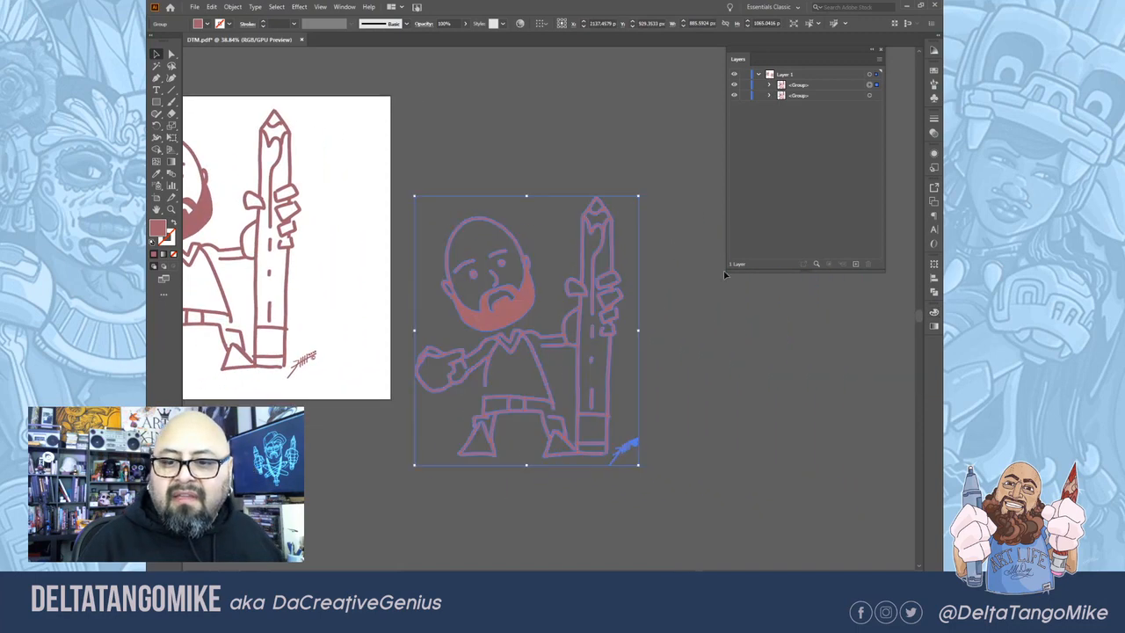
click(934, 313)
click(822, 377)
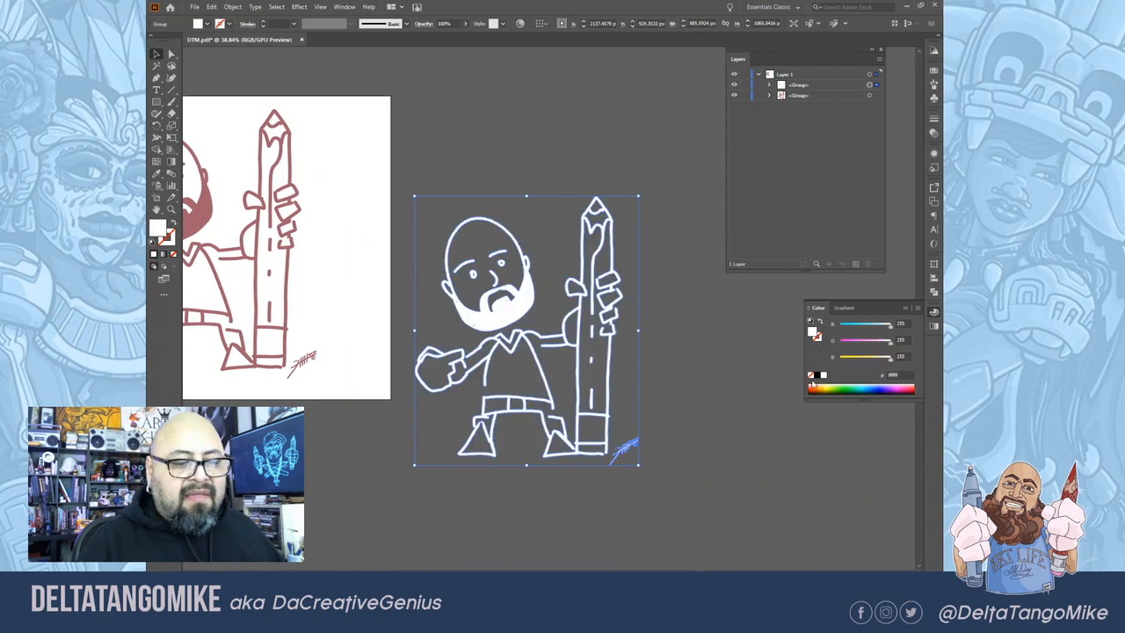
click(710, 406)
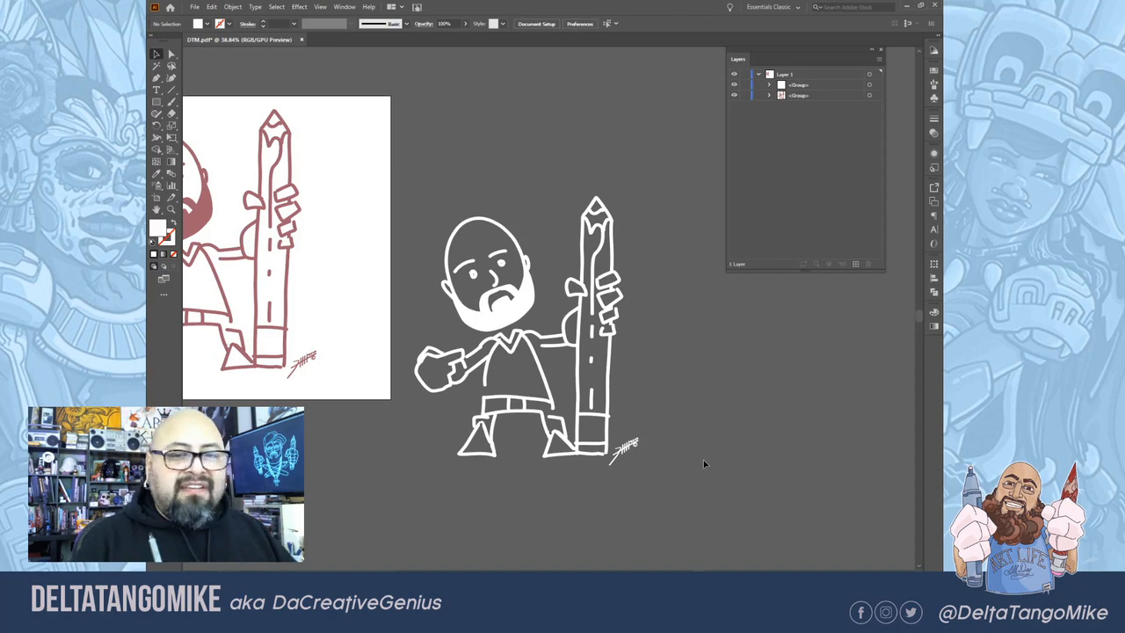
Step: Draw a closed wavy shape above the artboard with the Pen tool and delete it
drag(363, 301, 527, 354)
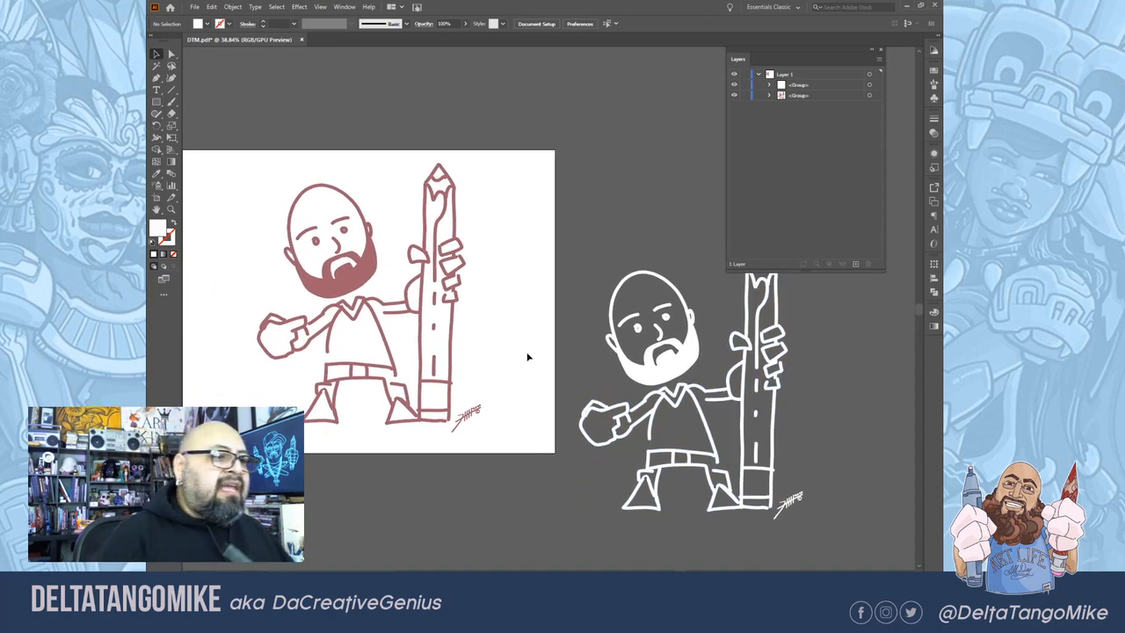
key(p)
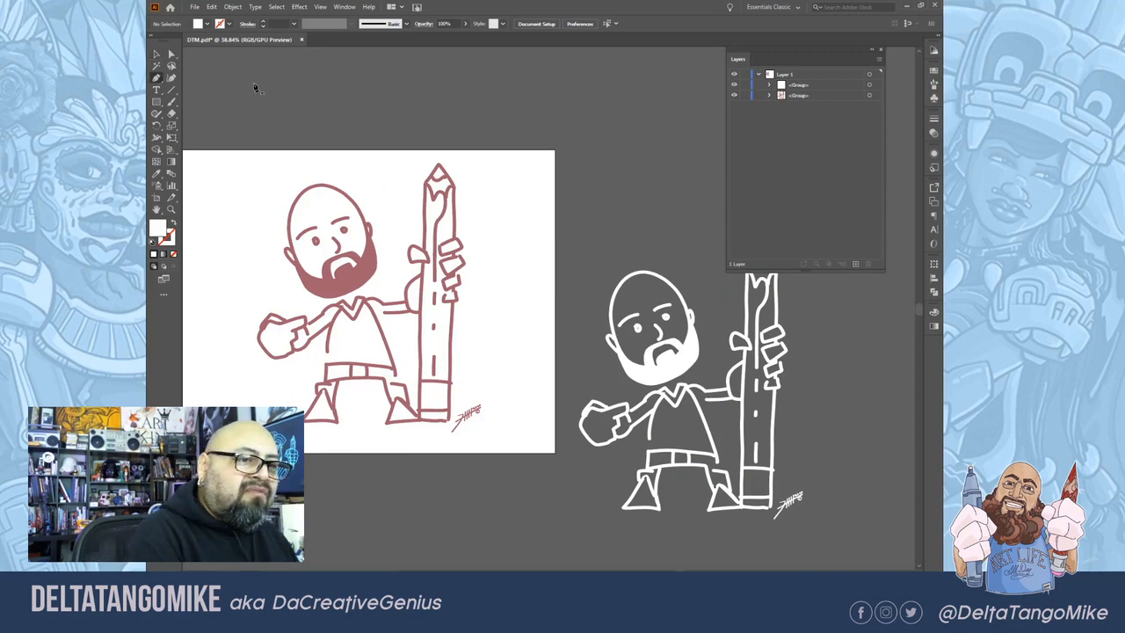
click(313, 92)
drag(397, 118, 481, 128)
drag(493, 100, 494, 94)
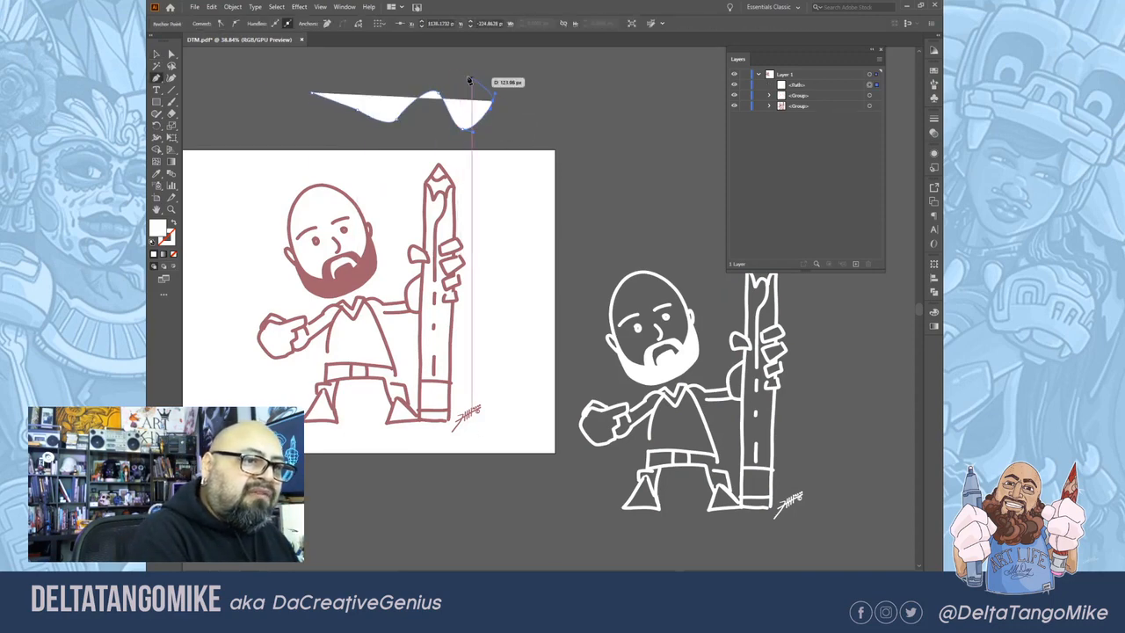
drag(313, 93, 304, 131)
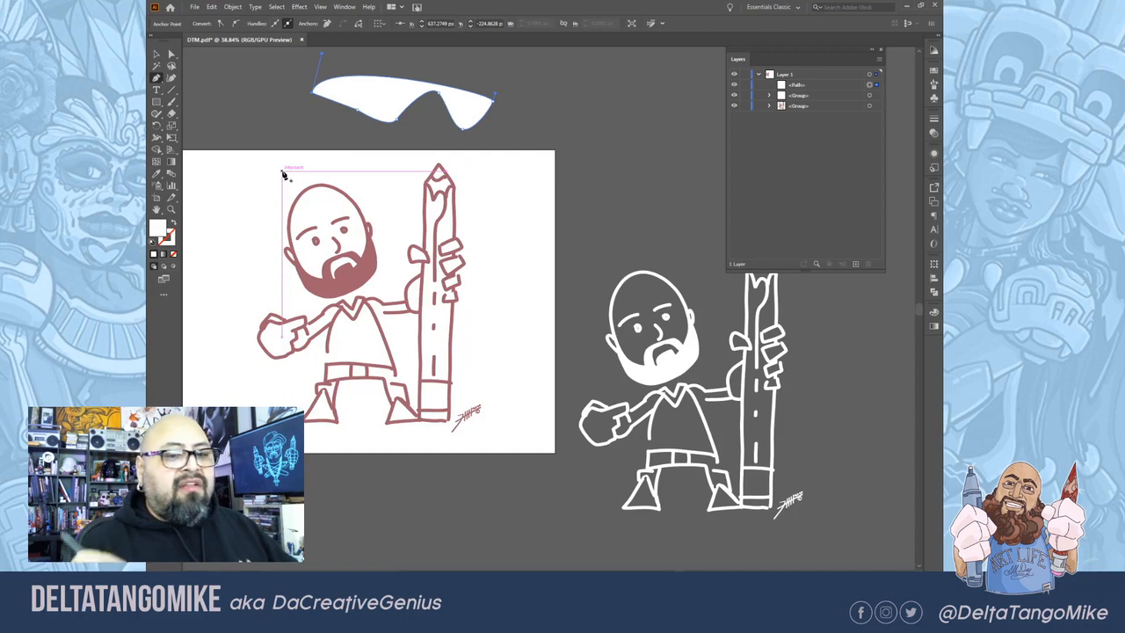
key(Delete)
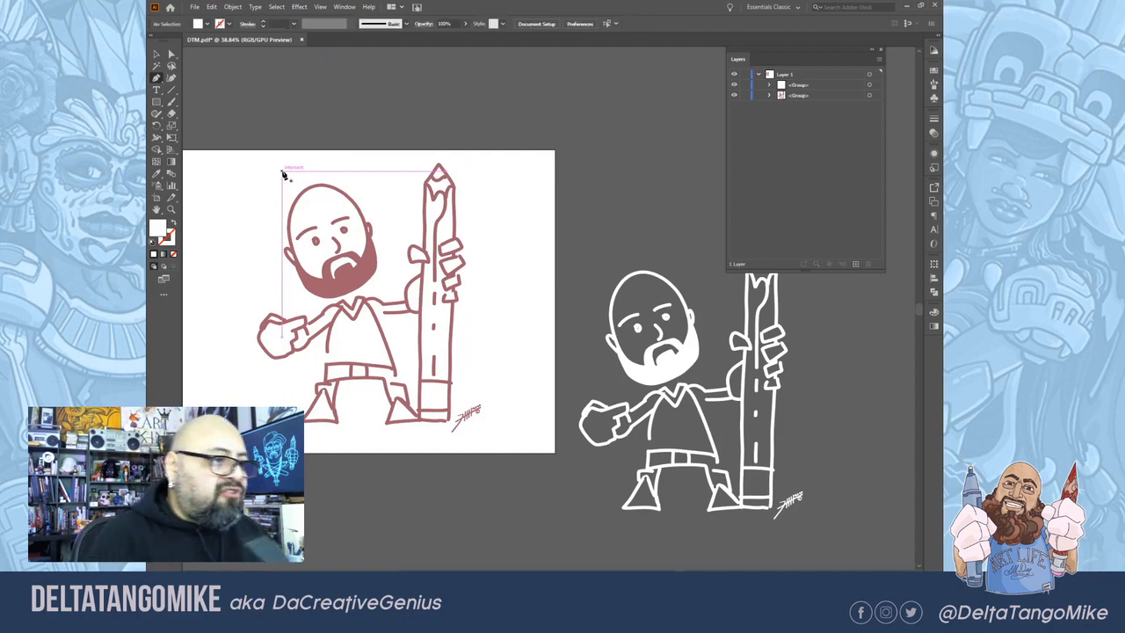
Step: Paint a wavy stroke above the artboard with the Paintbrush tool, select it, and delete it
key(b)
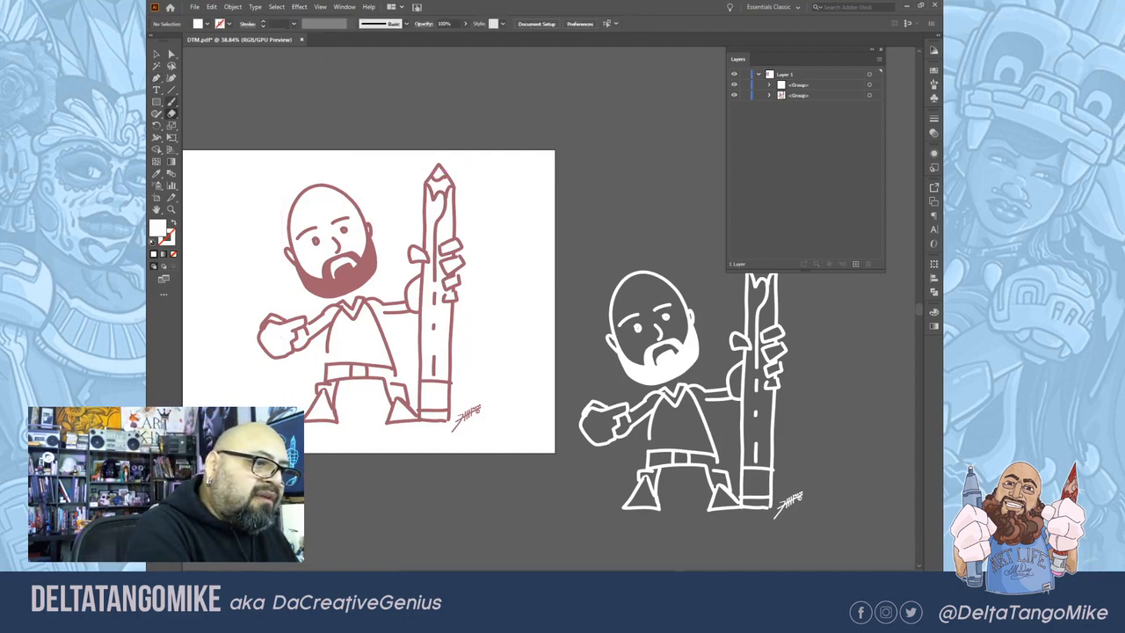
click(171, 101)
mouse_move(381, 125)
mouse_down()
mouse_move(424, 128)
mouse_move(505, 98)
mouse_up()
key(v)
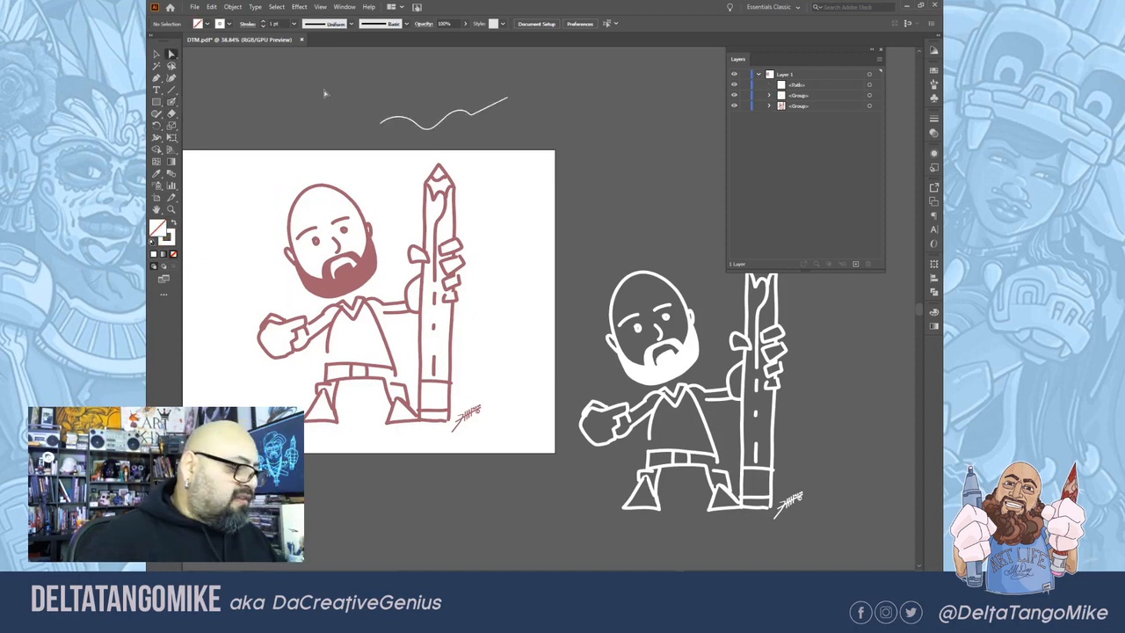
click(456, 114)
key(Delete)
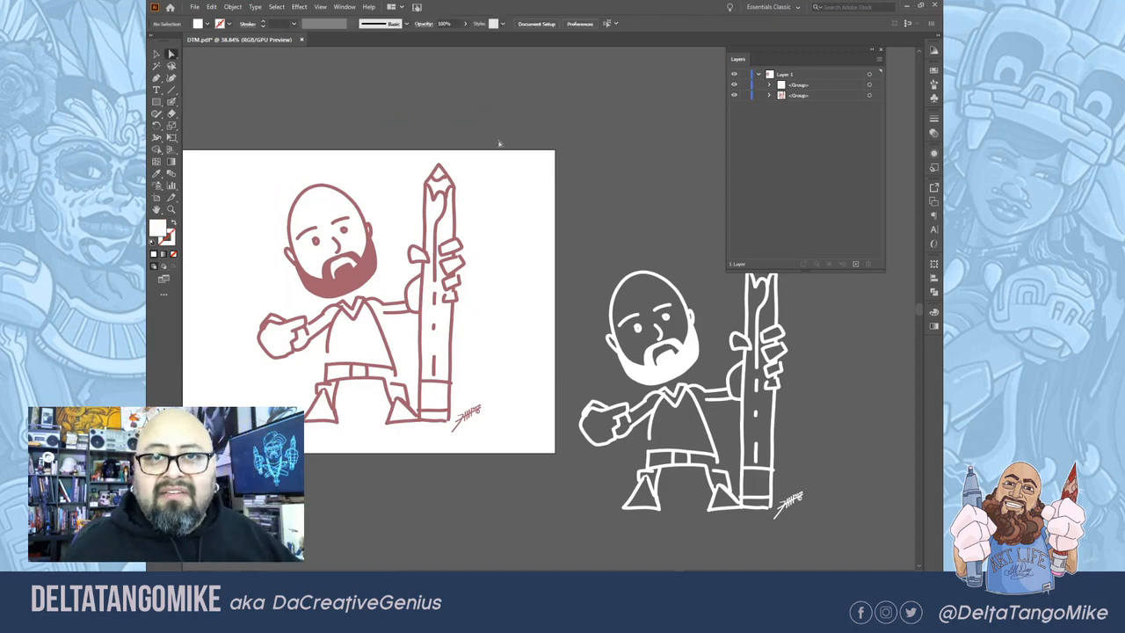